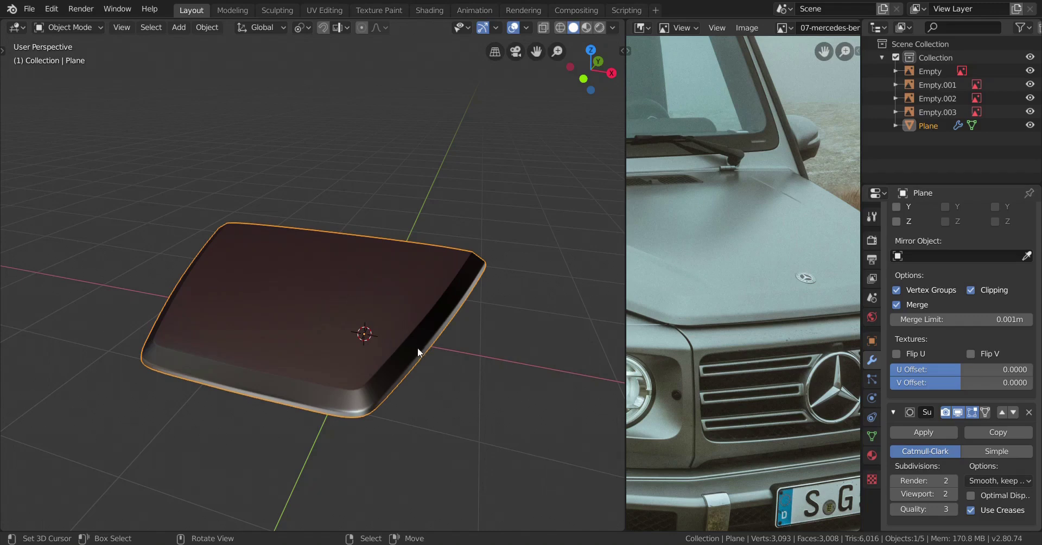
Step: Examine the car hood from several angles and compare it with the front blueprint in front view
middle_click_drag(377, 359, 346, 355)
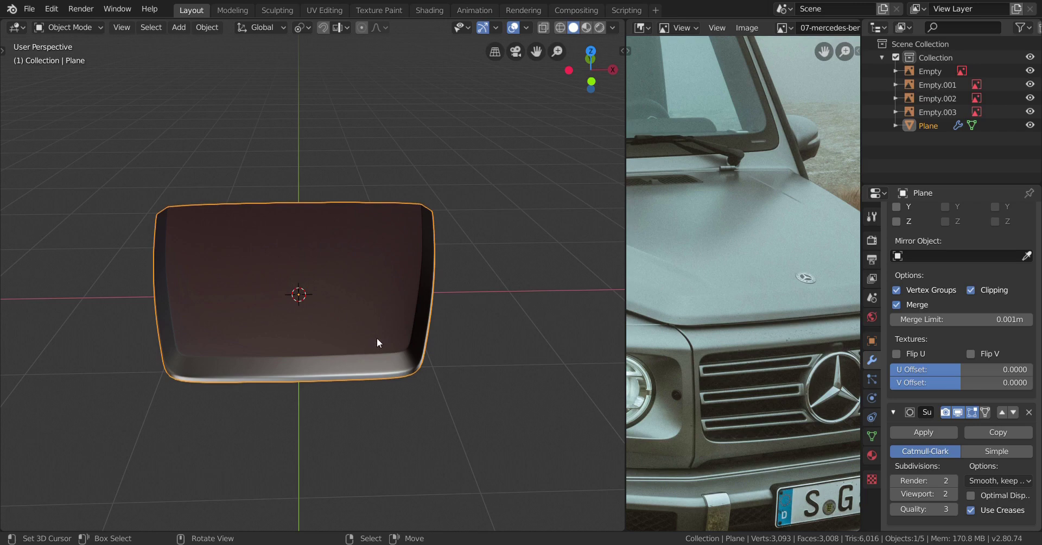
key("KP_1")
middle_click_drag(425, 340, 394, 354)
key("KP_1")
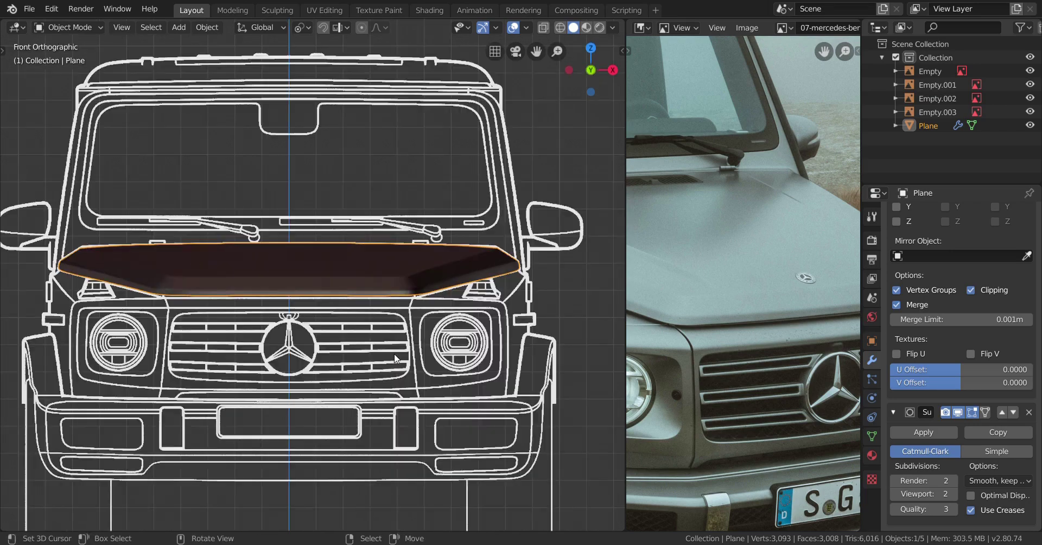
scroll(376, 282, "down", 4)
scroll(379, 295, "up", 5)
middle_click_drag(378, 295, 344, 315)
scroll(343, 314, "down", 4)
Step: Select the front blueprint reference and enable Use Alpha for its image
key("KP_5")
scroll(354, 308, "down", 2)
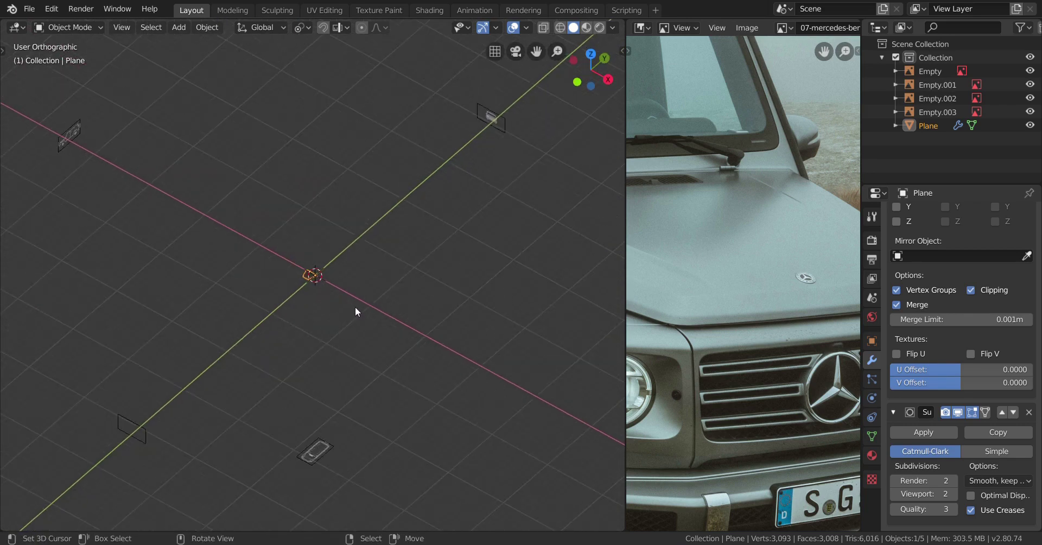
left_click(497, 112)
middle_click_drag(477, 181, 380, 287, "shift")
scroll(351, 285, "up", 1)
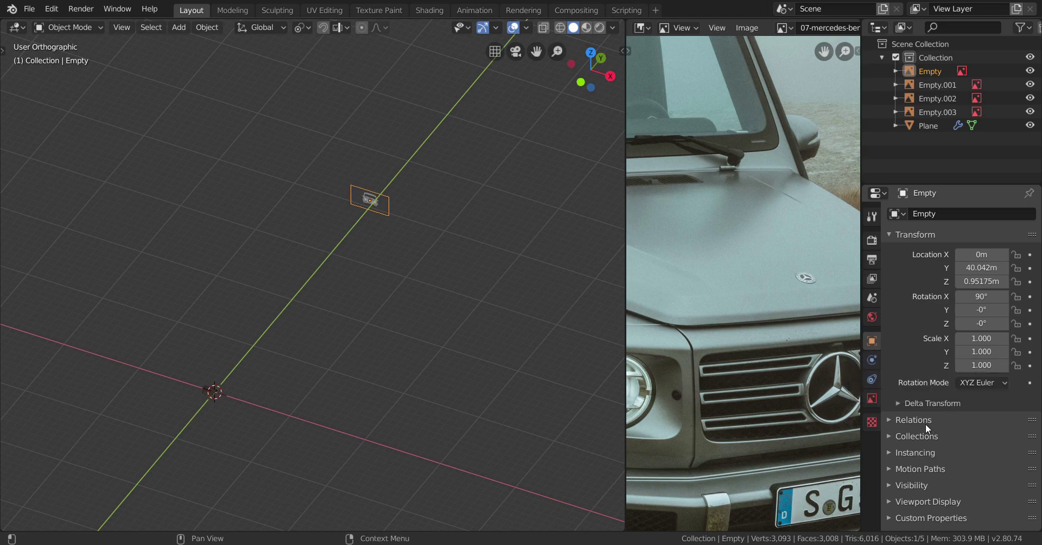
left_click(871, 402)
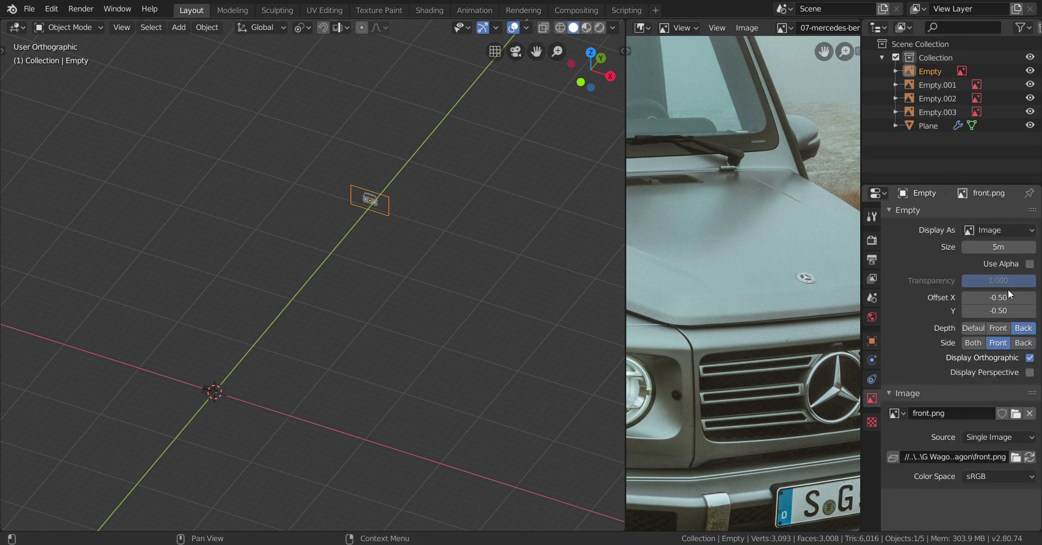
left_click(1029, 264)
Step: Set the front blueprint's transparency to 0.5
scroll(458, 194, "up", 5)
middle_click_drag(458, 194, 391, 263, "shift")
scroll(325, 426, "up", 6)
scroll(391, 263, "up", 3)
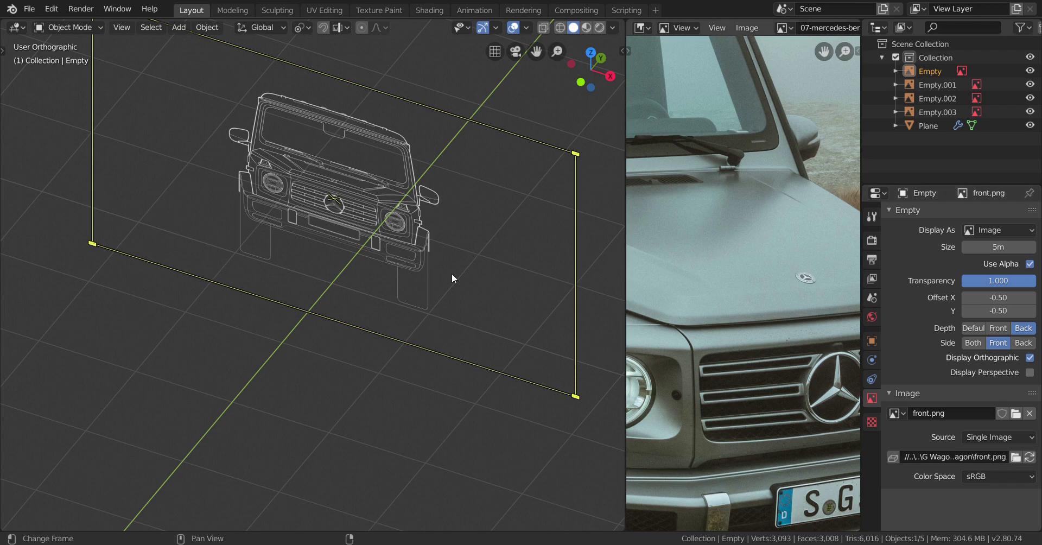
left_click_drag(1034, 280, 995, 281)
left_click(997, 281)
type("0.5")
key("Return")
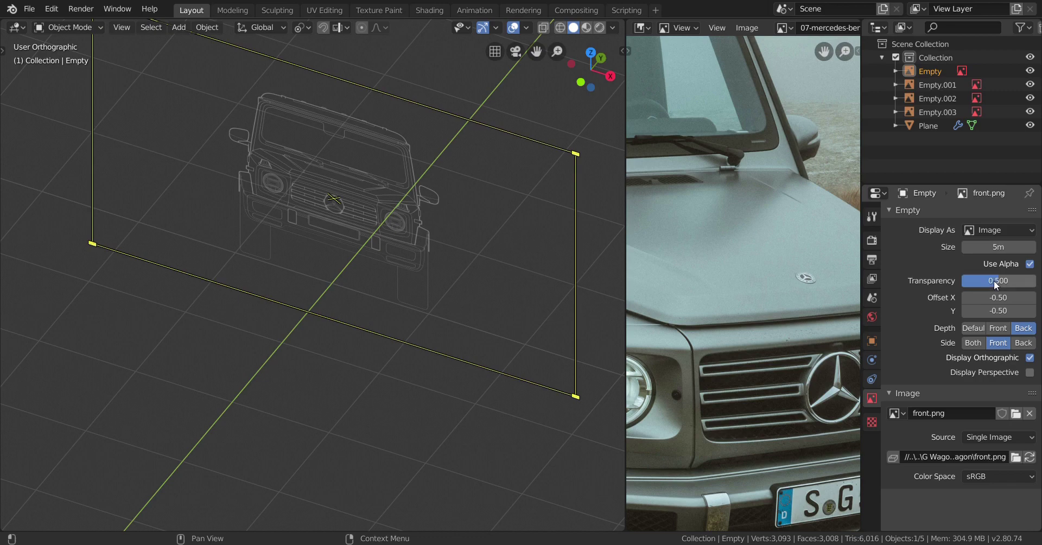
Step: Inspect the hood over the faded front blueprint in front view, focusing on the hood's outer corner
scroll(494, 296, "down", 6)
scroll(373, 314, "up", 4)
key("KP_1")
scroll(379, 314, "up", 8)
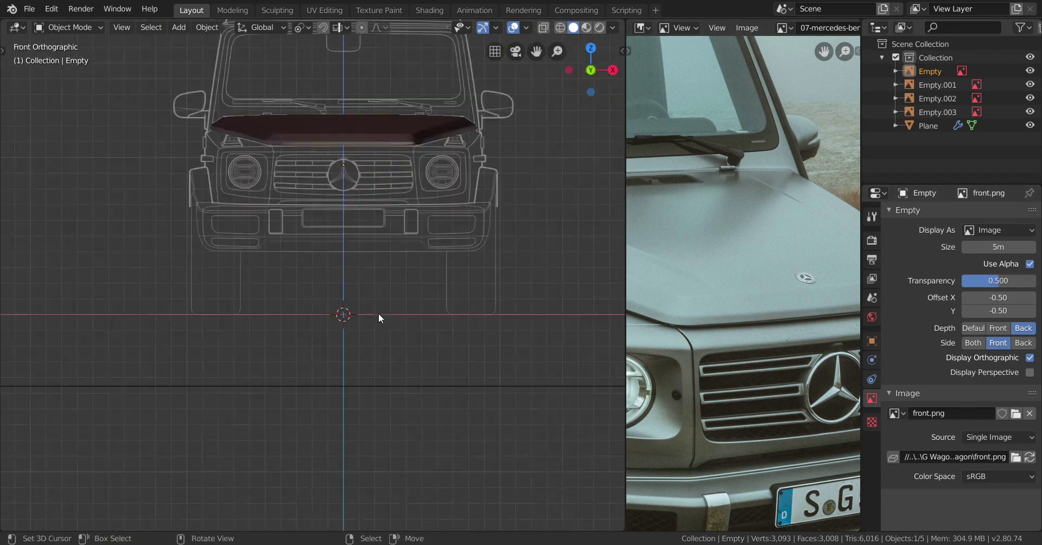
scroll(373, 300, "down", 1)
scroll(304, 382, "up", 6, "shift")
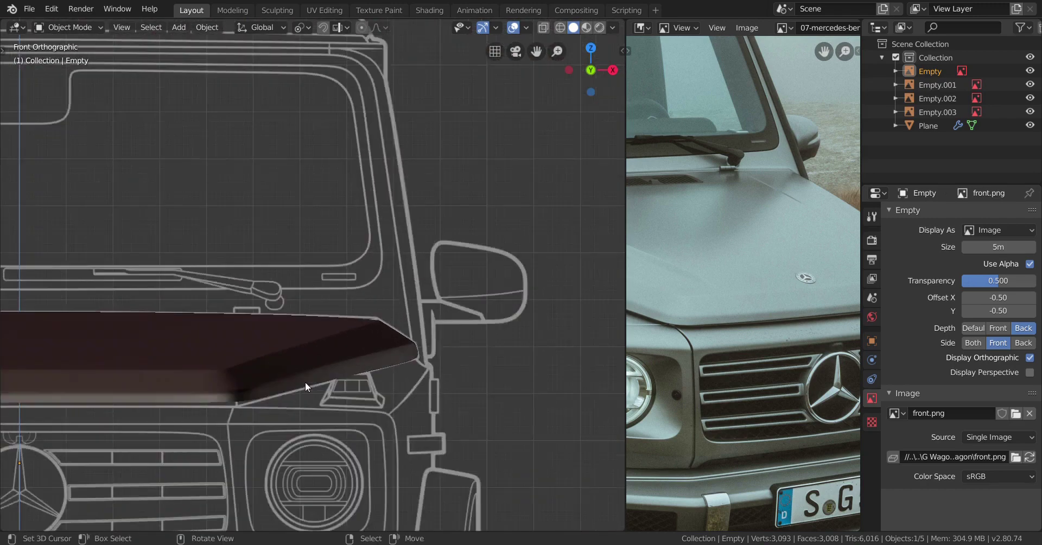
scroll(328, 319, "down", 3)
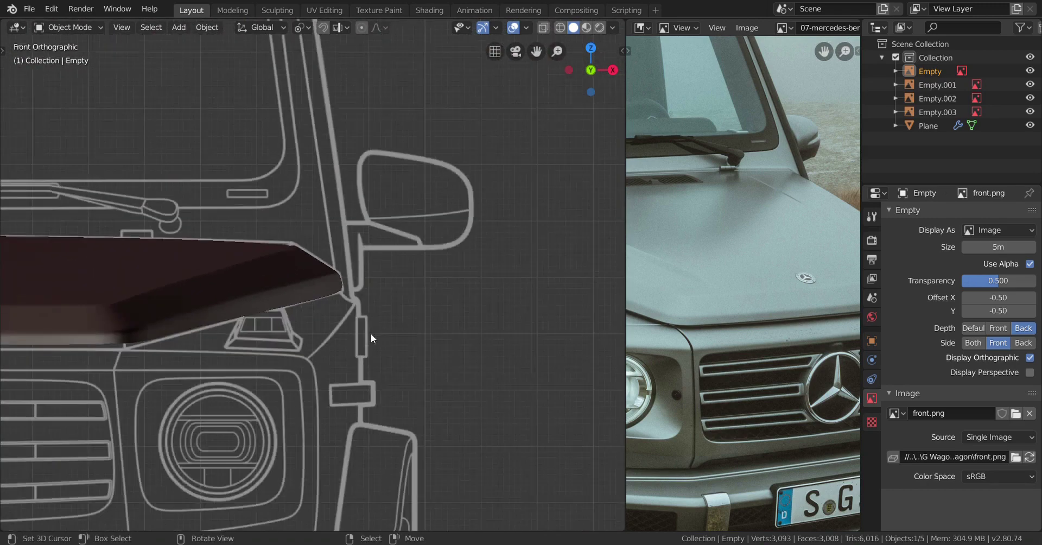
scroll(347, 336, "down", 4)
middle_click_drag(331, 323, 271, 229)
Step: Make the front blueprint unselectable in its object visibility settings
key("KP_5")
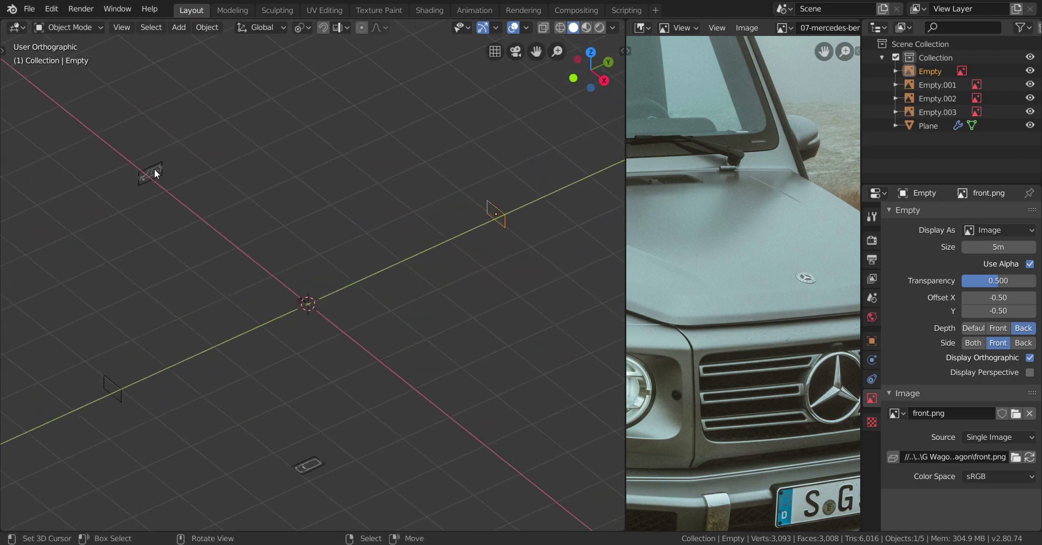
middle_click_drag(407, 295, 395, 274, "shift")
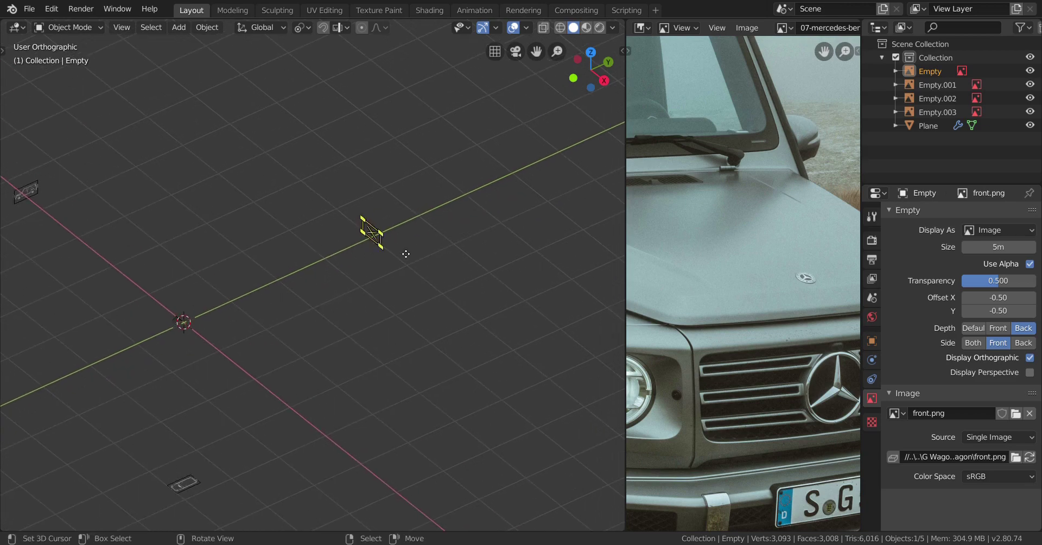
left_click(871, 340)
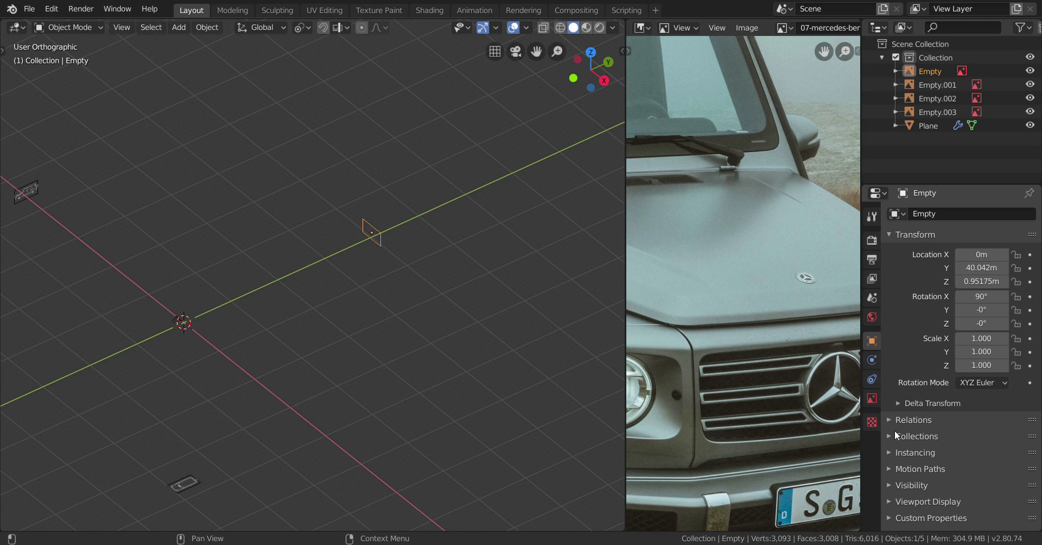
left_click(890, 486)
scroll(897, 478, "down", 2)
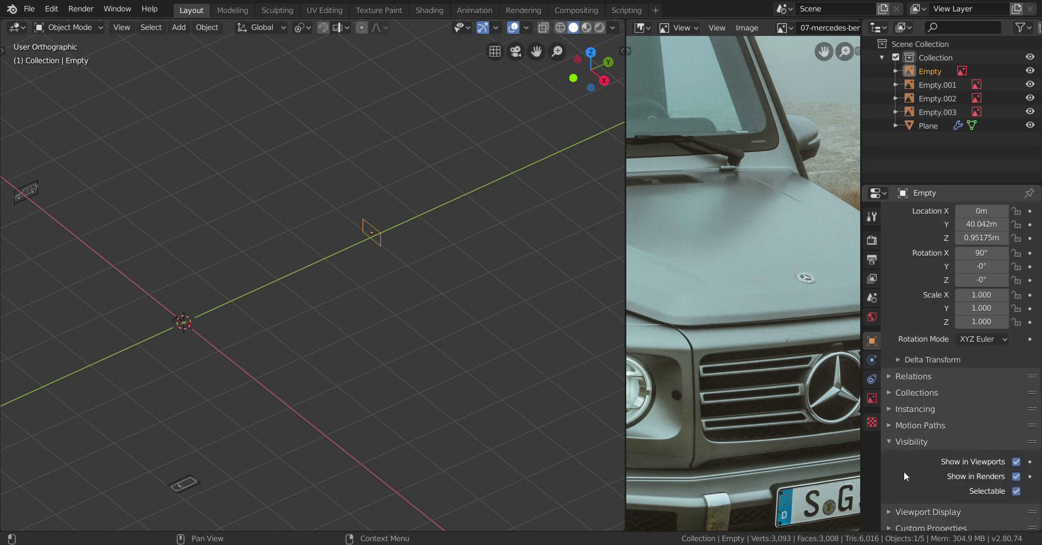
left_click(1016, 486)
Step: Test the front blueprint's selection lock by making it selectable, picking it in the scene, and making it unselectable again
middle_click_drag(597, 369, 379, 224)
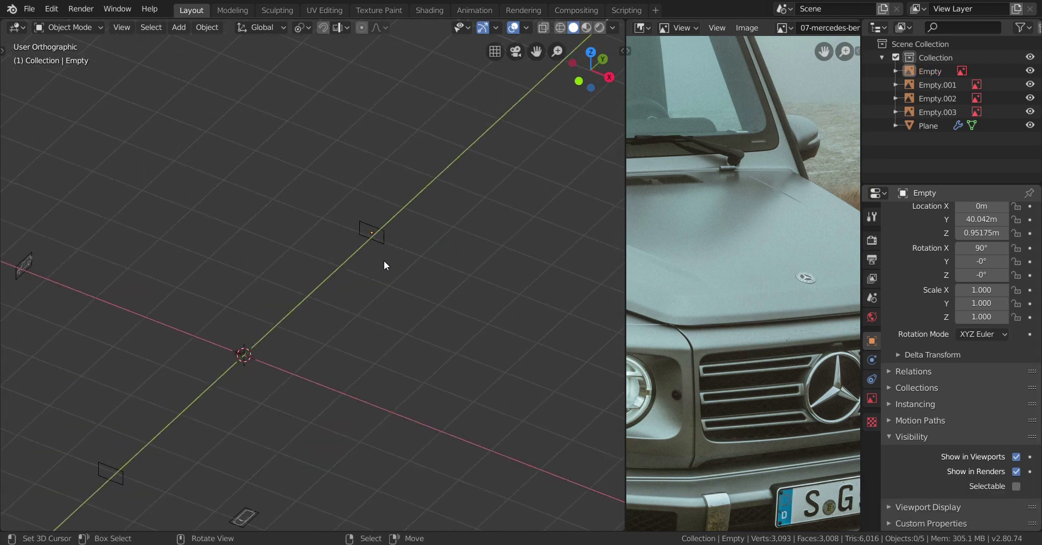
mouse_move(375, 239)
middle_mouse_down()
mouse_move(369, 249)
mouse_move(377, 227)
mouse_move(385, 230)
middle_mouse_up()
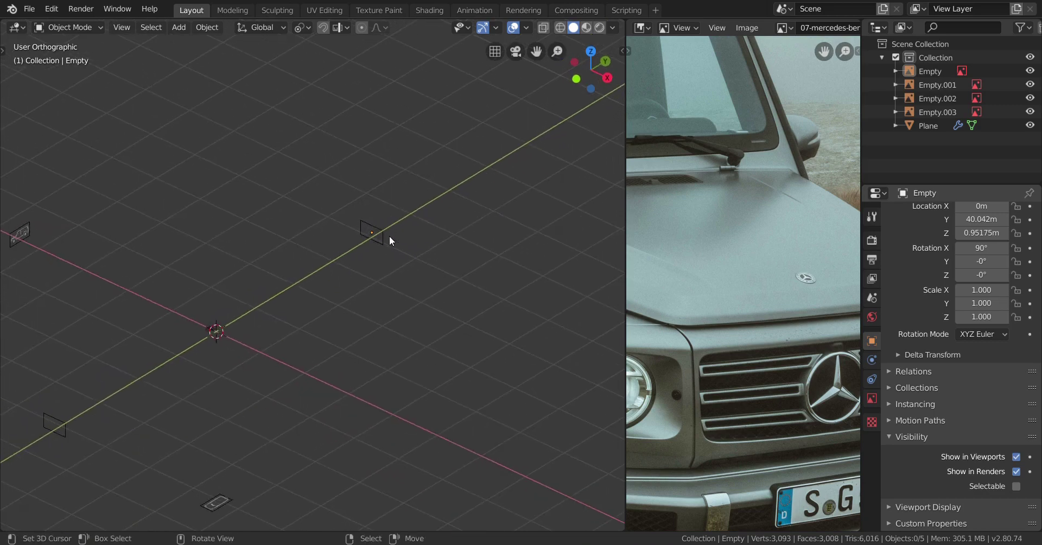
left_click(1014, 487)
left_click(381, 241)
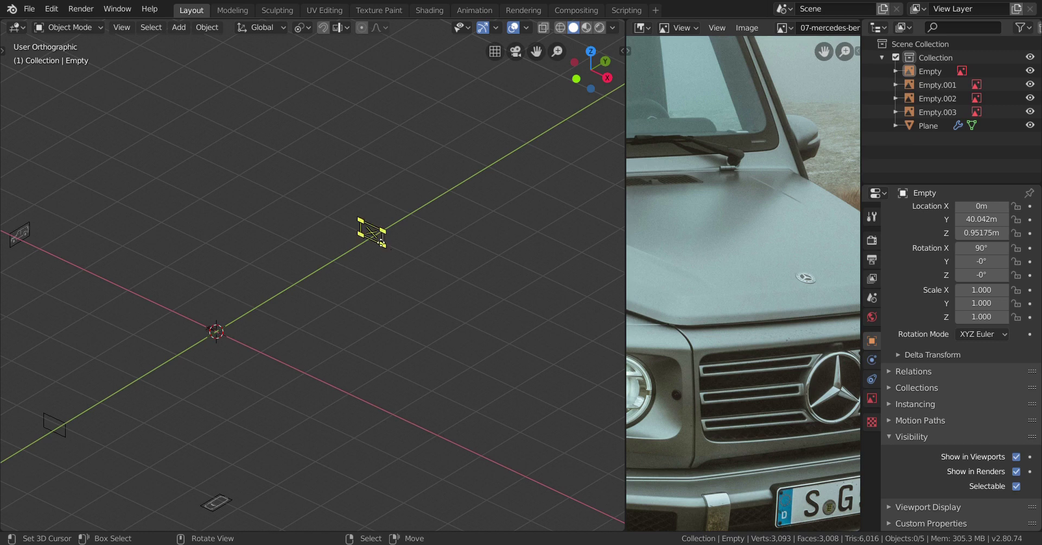
left_click(402, 221)
left_click(366, 241)
left_click(1016, 486)
Step: Enable alpha on the side blueprint with a transparency of 0.5 and make it unselectable
middle_click_drag(383, 227, 358, 394)
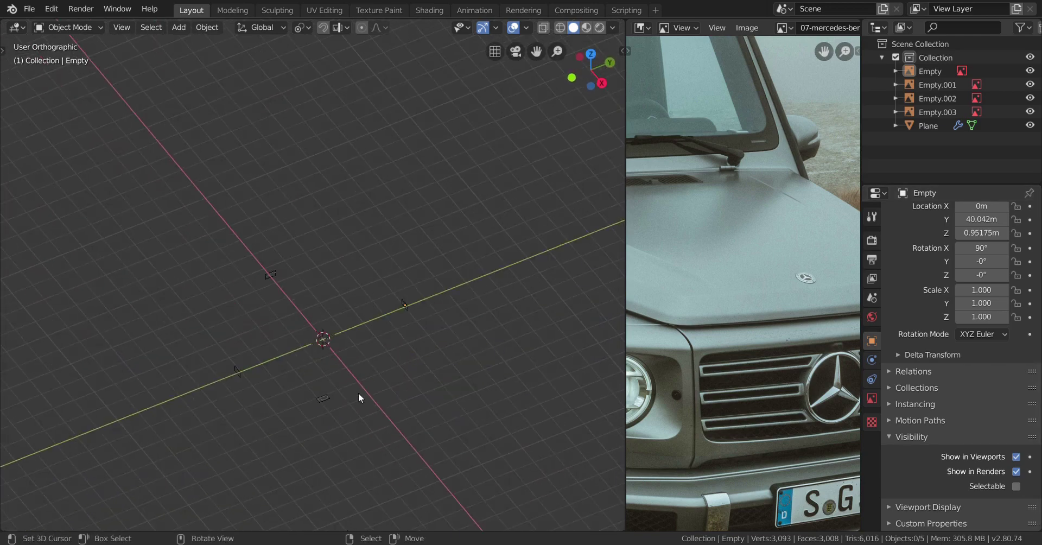
scroll(375, 315, "up", 4)
middle_click_drag(369, 317, 462, 314, "shift")
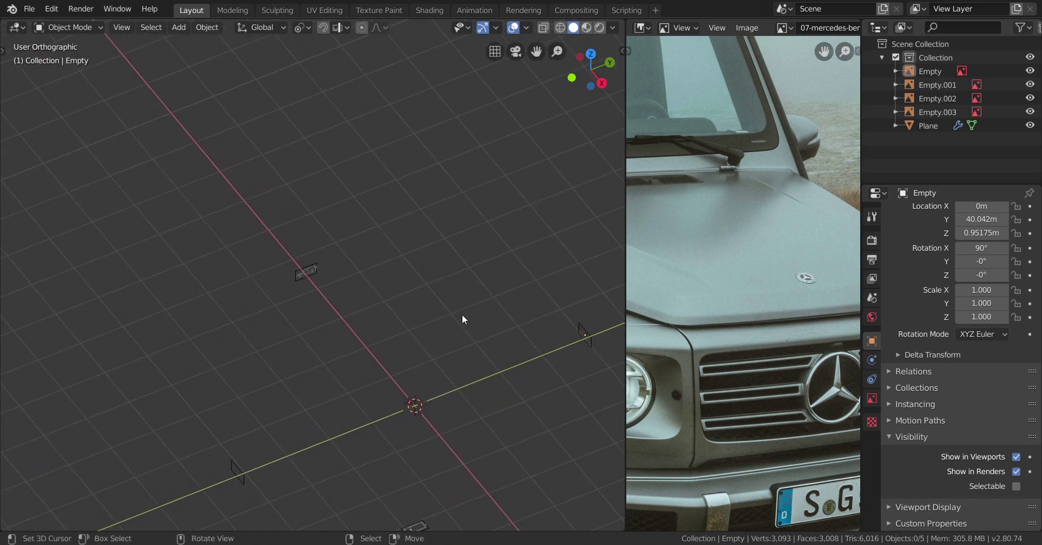
left_click(298, 273)
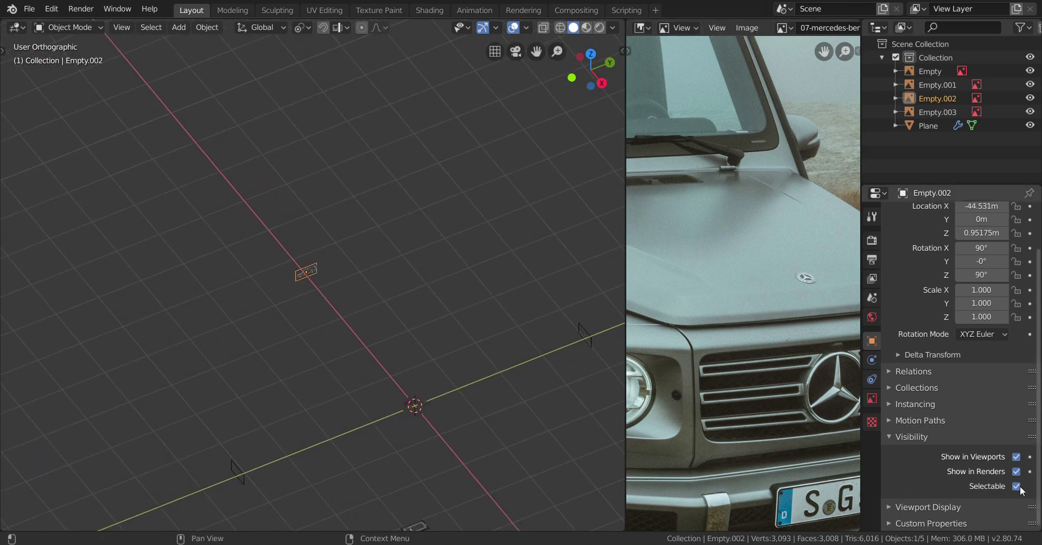
left_click(872, 398)
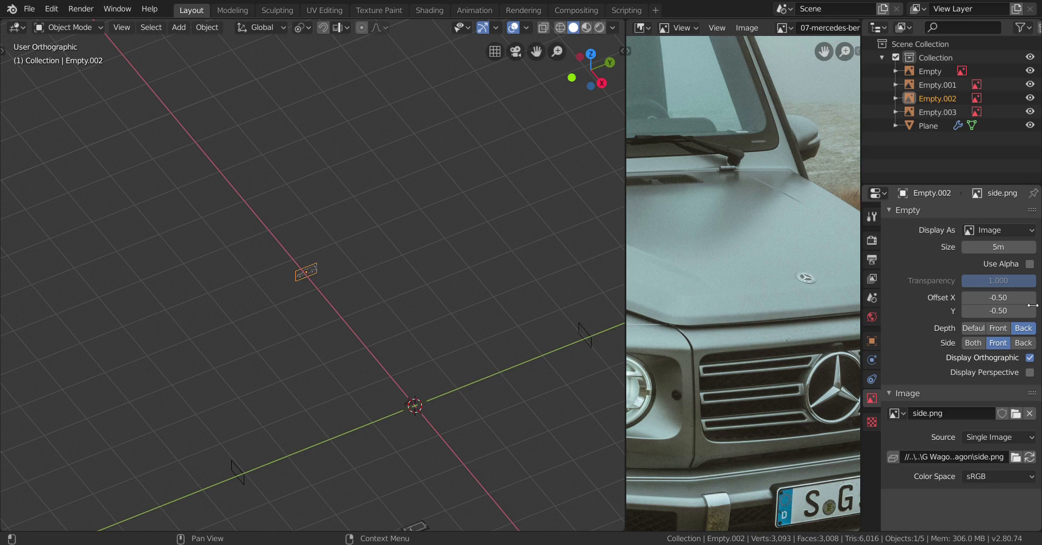
left_click(1029, 264)
left_click(1026, 284)
type("0.5")
key("Return")
left_click(873, 342)
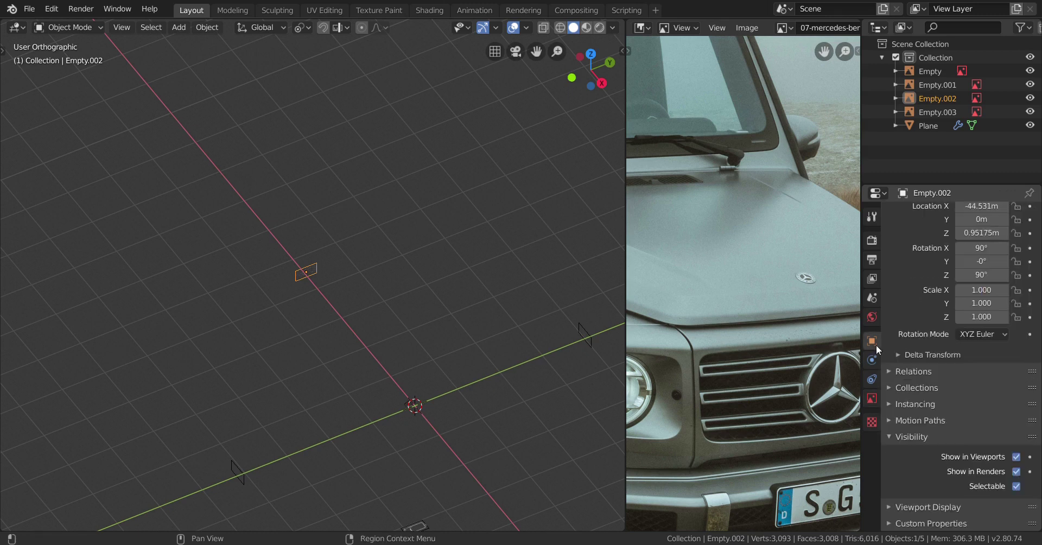
left_click(1016, 485)
Step: Enable alpha on the back blueprint with a transparency of 0.5 and make it unselectable
scroll(353, 323, "down", 3)
scroll(326, 325, "up", 2)
left_click(293, 331)
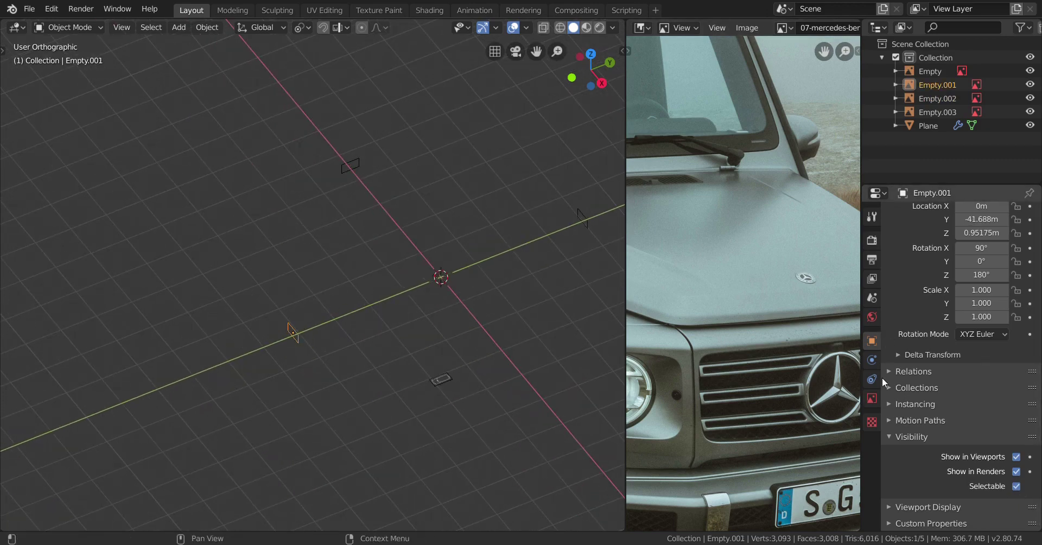
left_click(872, 398)
left_click(1000, 285)
type(".5")
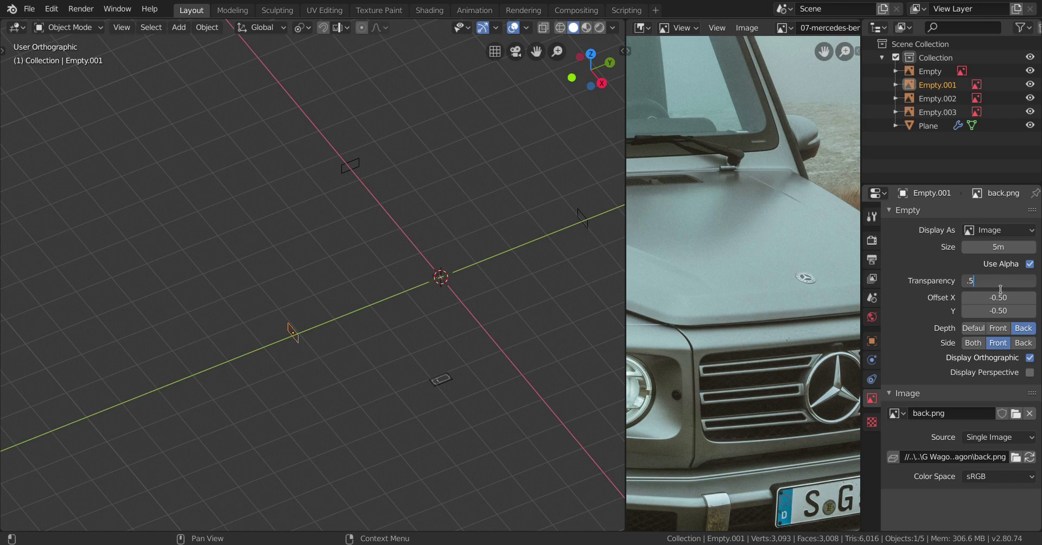
key("Return")
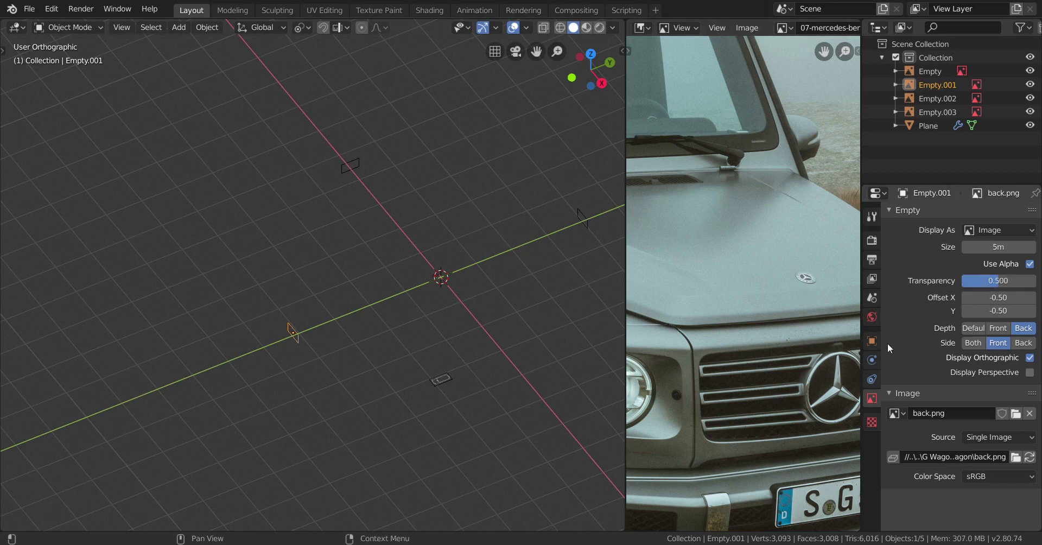
left_click(872, 342)
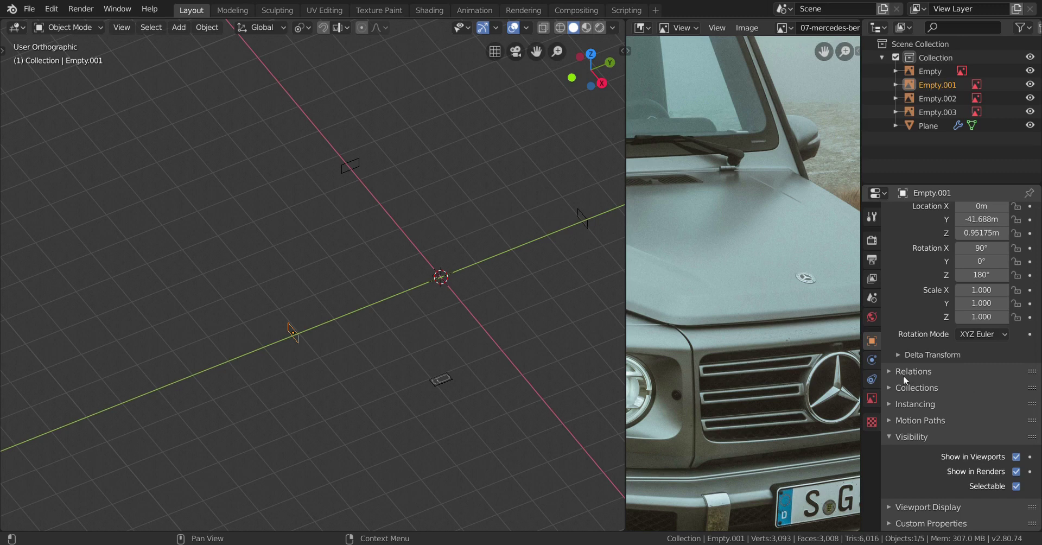
left_click(1016, 486)
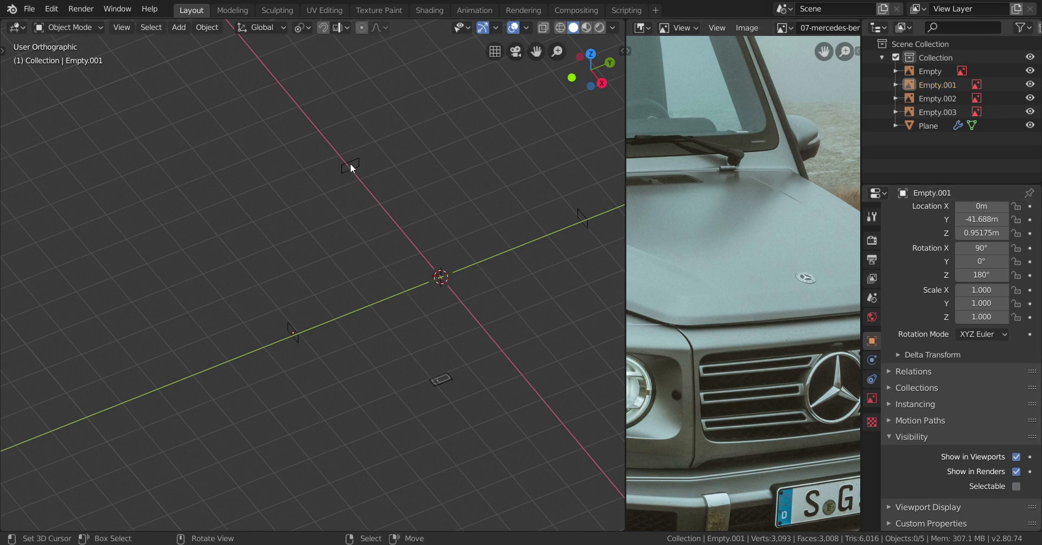
Step: Enable alpha on the top blueprint with a transparency of 0.5 and bring up its object properties
left_click(440, 379)
middle_click_drag(473, 352, 384, 323, "shift")
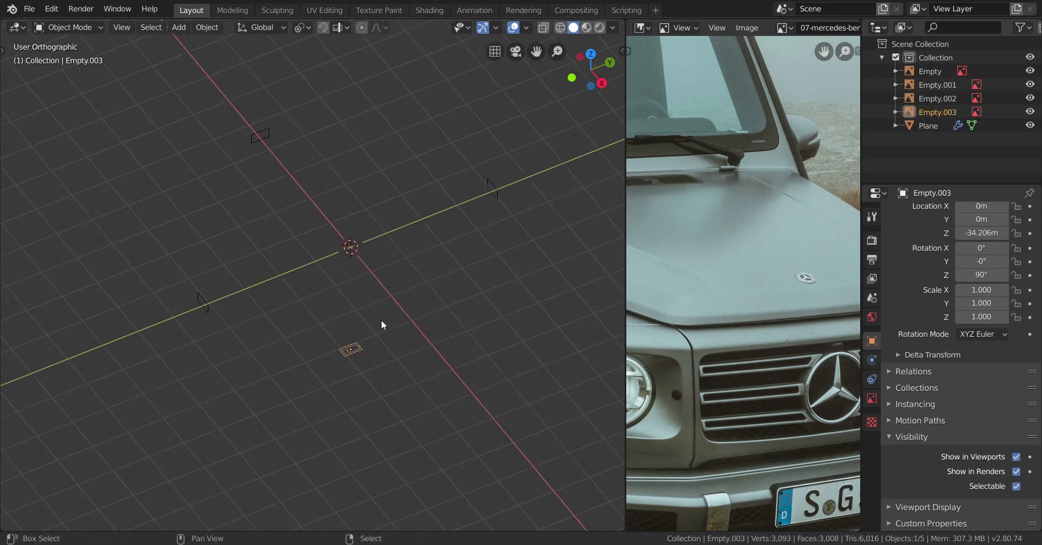
left_click(873, 397)
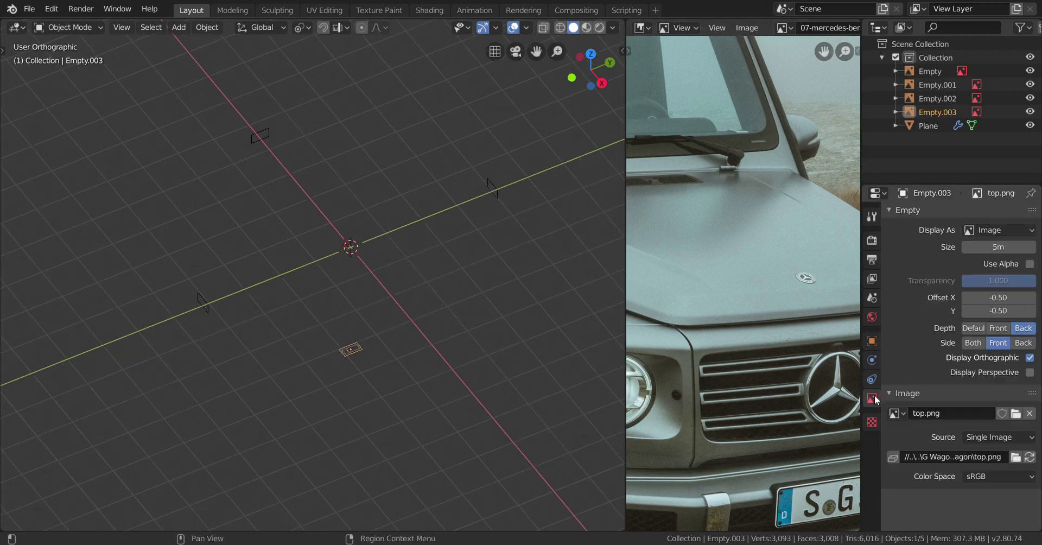
left_click(1028, 265)
left_click(996, 285)
type(".5")
key("Return")
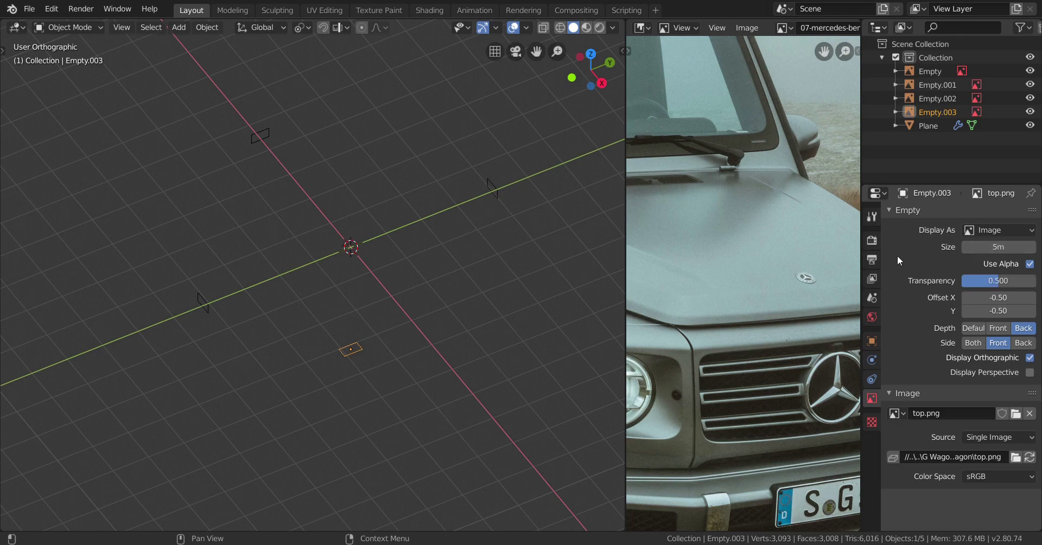
left_click(872, 340)
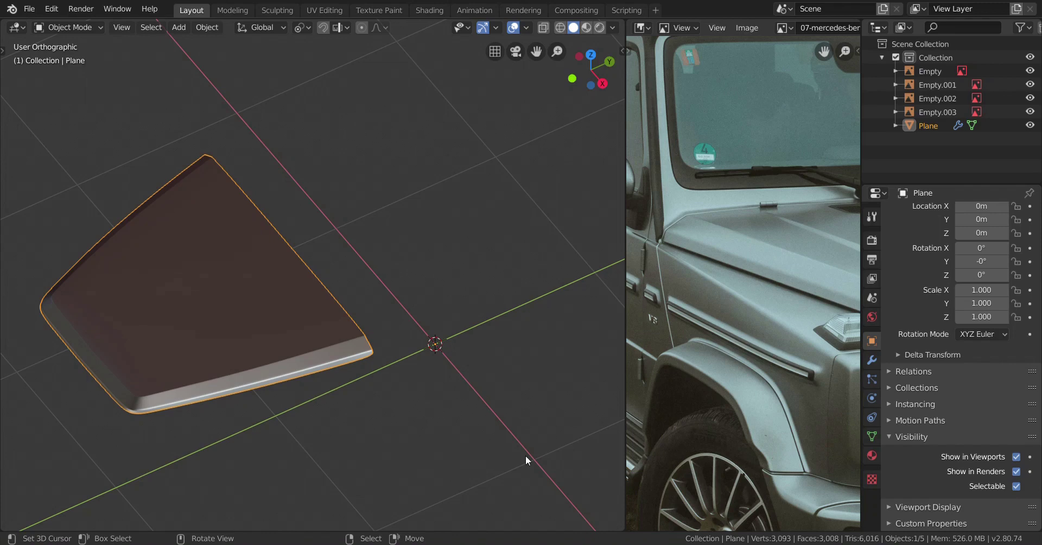
Step: Enter Edit Mode on the hood and select the vertex loop along its rear edge
middle_click_drag(276, 358, 459, 385)
key("Tab")
scroll(493, 517, "up", 4)
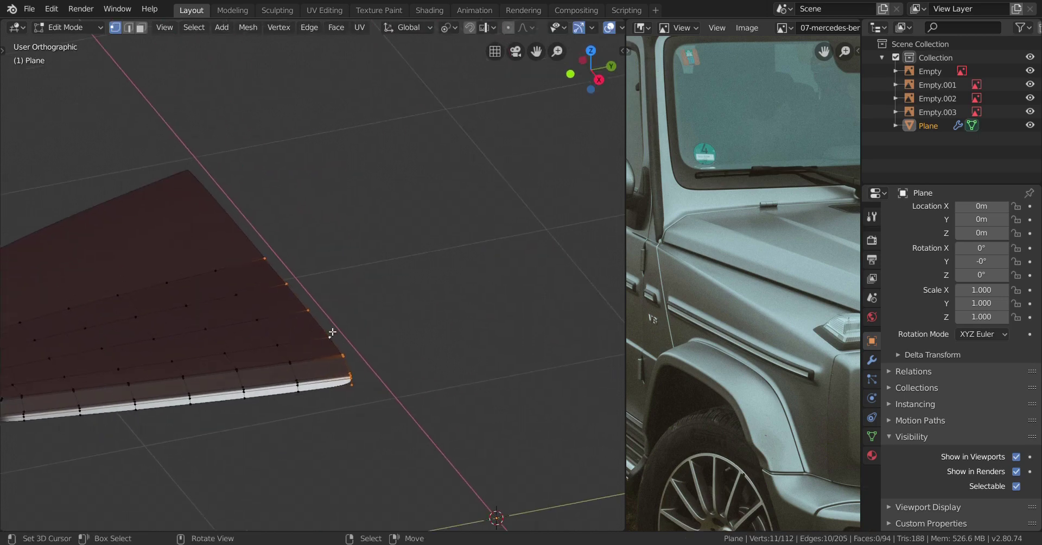
left_click(341, 361, "alt")
Step: Examine the hood's rear corner beside the windshield in the reference photo
scroll(670, 275, "down", 4)
scroll(714, 304, "up", 6)
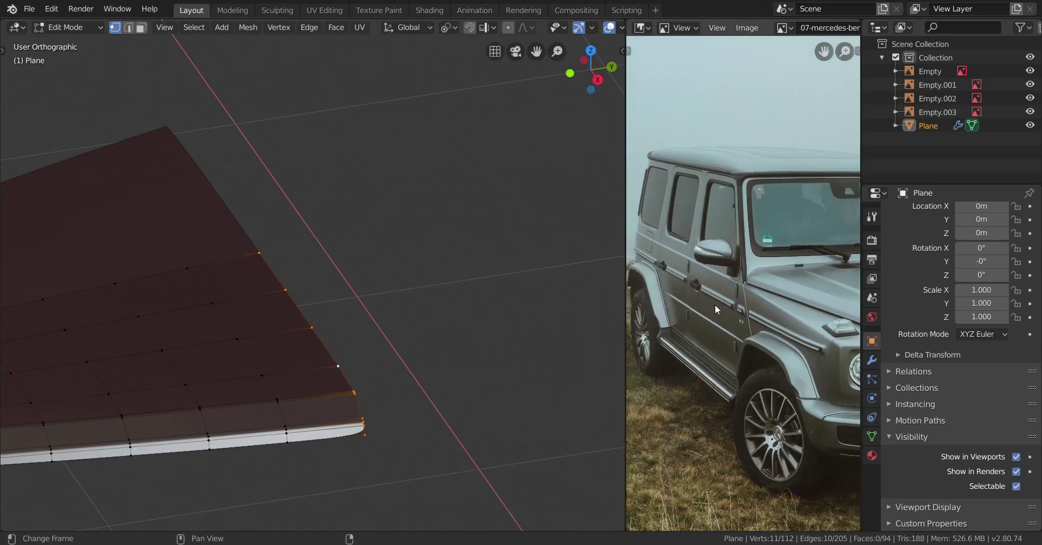
scroll(741, 329, "up", 3)
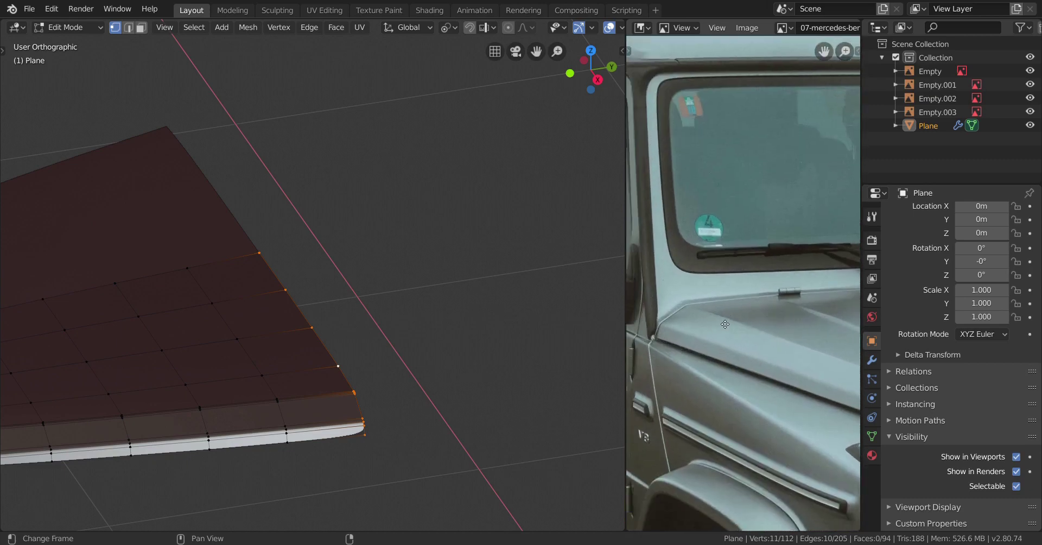
middle_click_drag(786, 343, 790, 351)
scroll(800, 337, "down", 2)
scroll(780, 325, "up", 5)
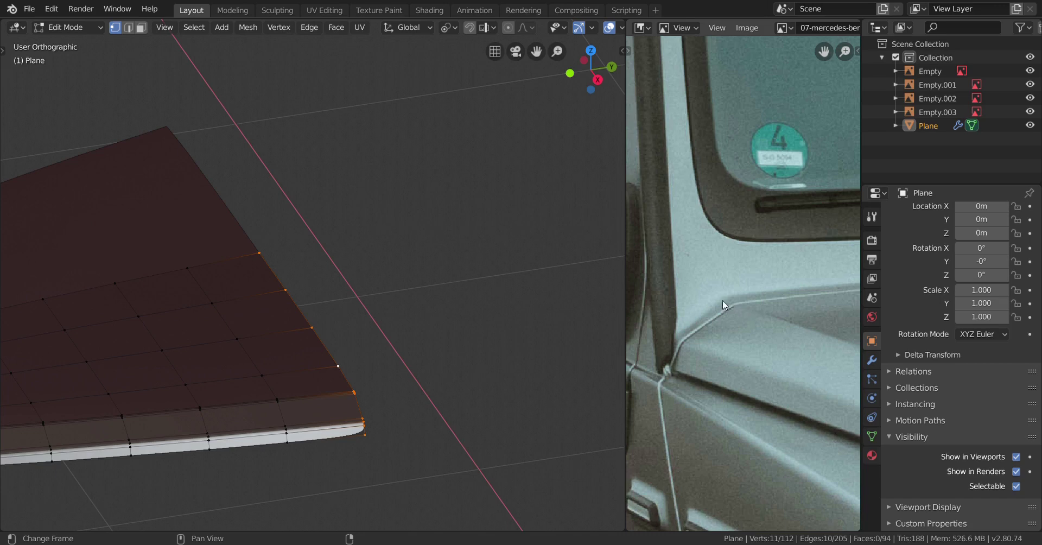
Step: Add a lengthwise edge loop on the hood's side, slid evenly to about 0.98 so it sits just below the upper crease
scroll(712, 294, "down", 4)
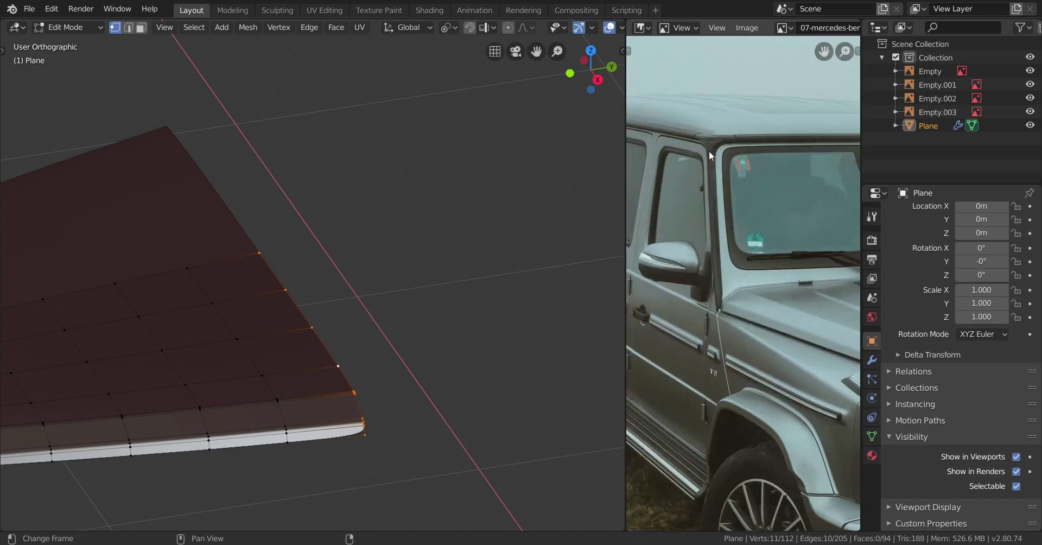
scroll(767, 234, "down", 3)
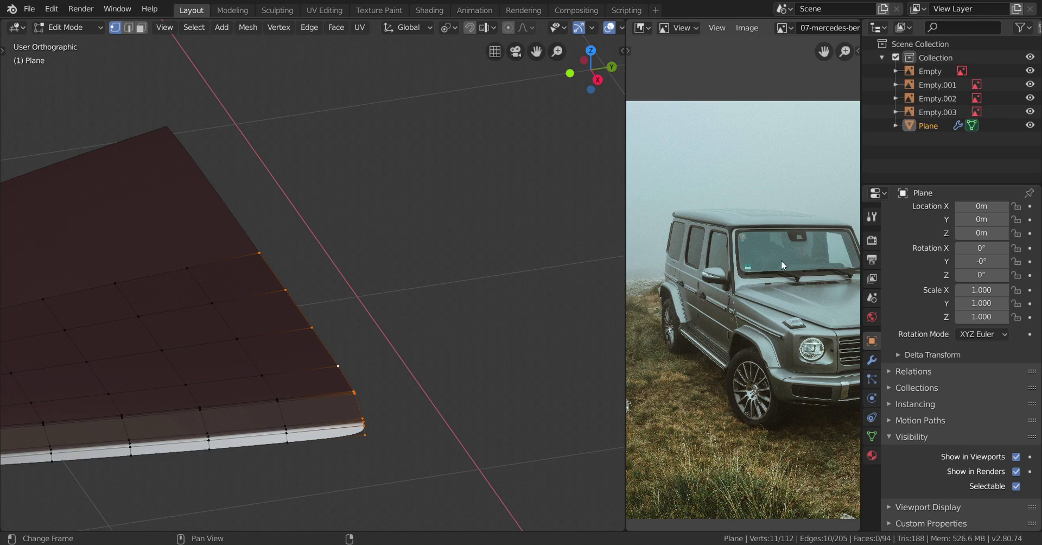
scroll(760, 288, "up", 4)
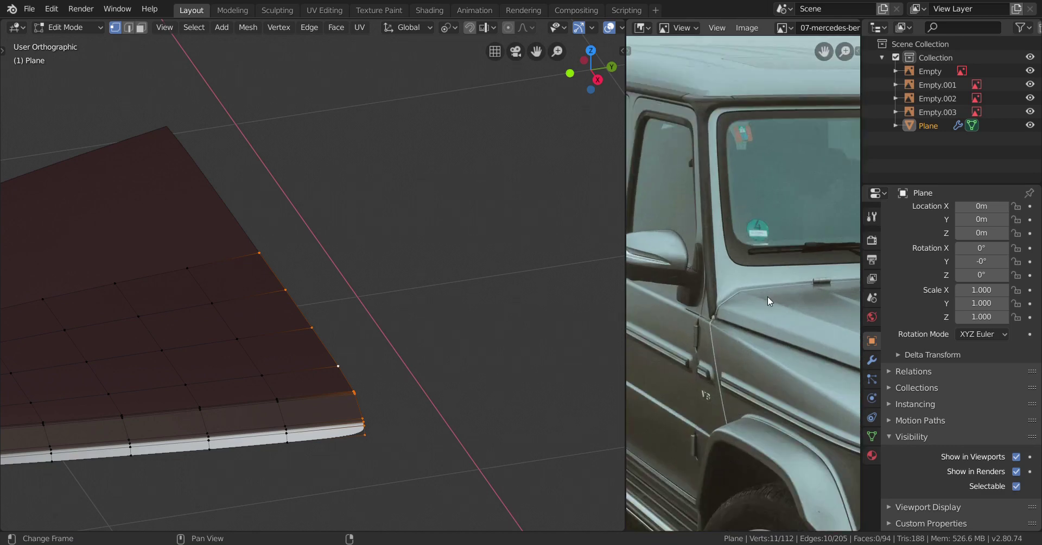
scroll(405, 349, "up", 3)
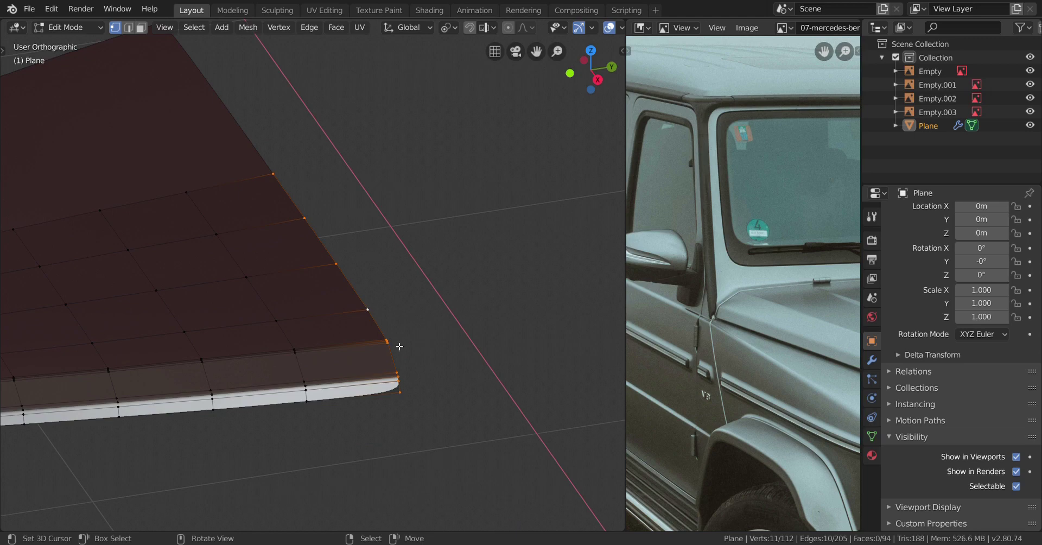
left_click(387, 333, "shift")
key("KP_3")
scroll(384, 372, "up", 5)
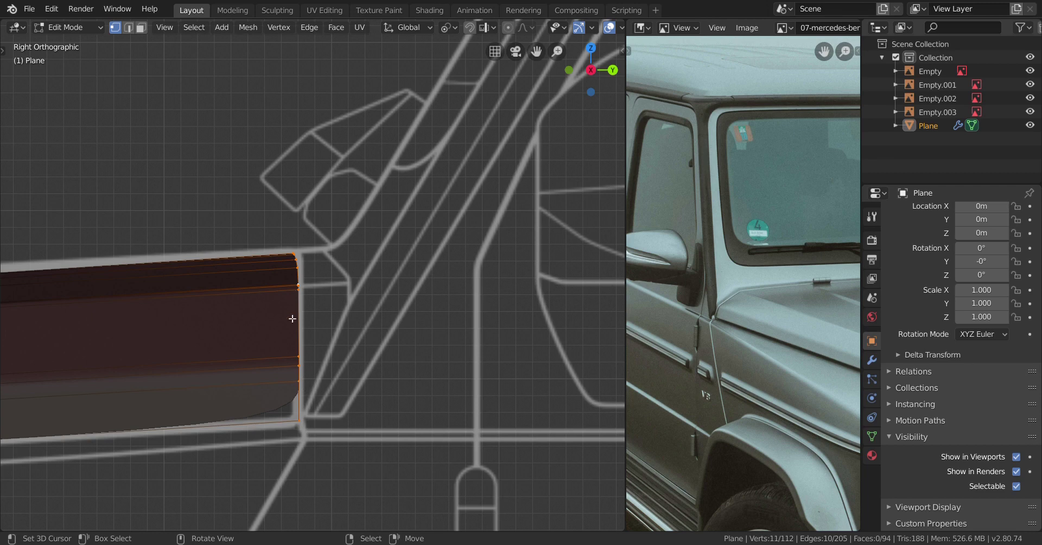
scroll(304, 349, "up", 2)
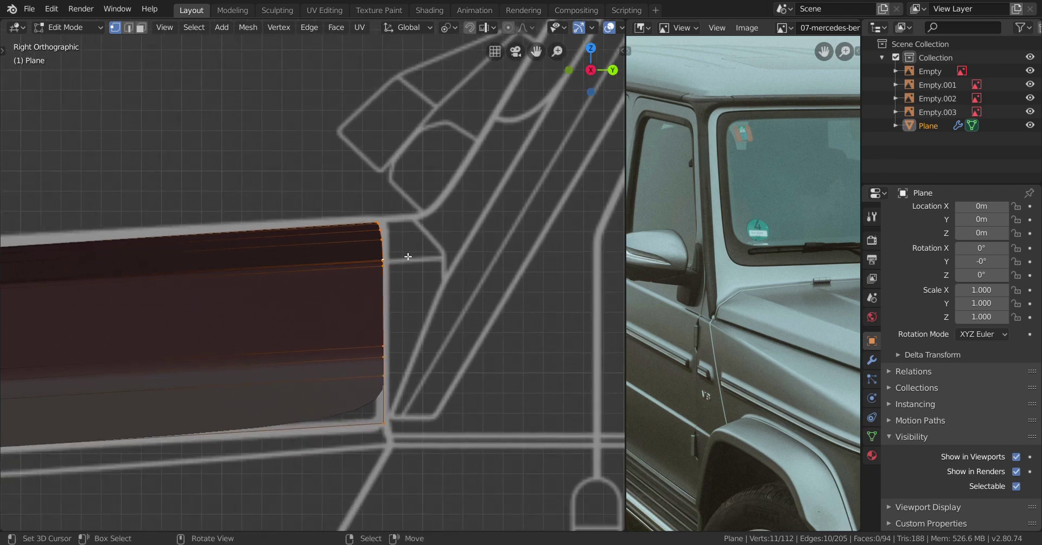
key("ctrl+r")
left_click(198, 285)
key("e")
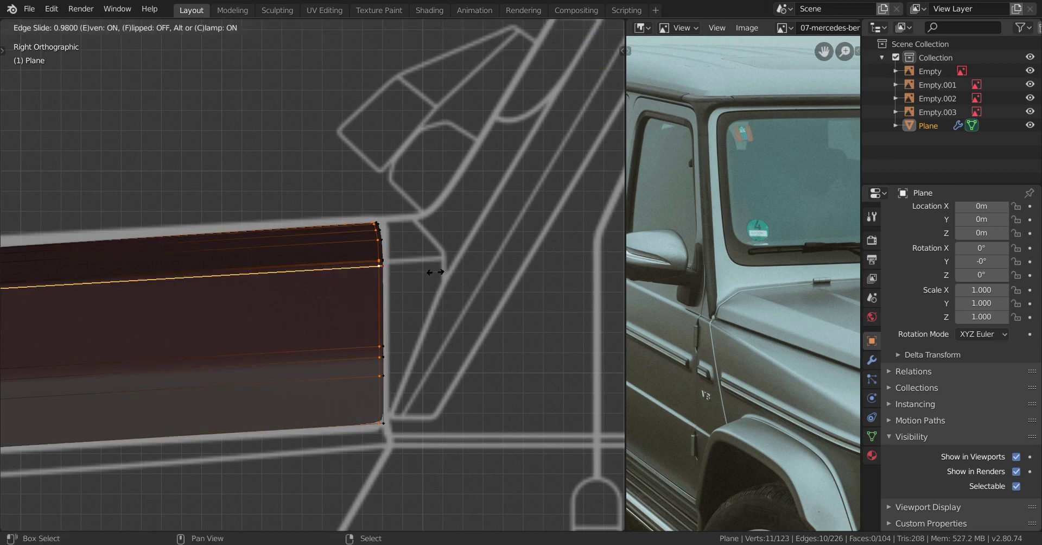
left_click(450, 275)
Step: Edge-slide the hood's rear vertex loop with clamping off, extending it backward past the windshield's base in the side blueprint
scroll(449, 275, "up", 5)
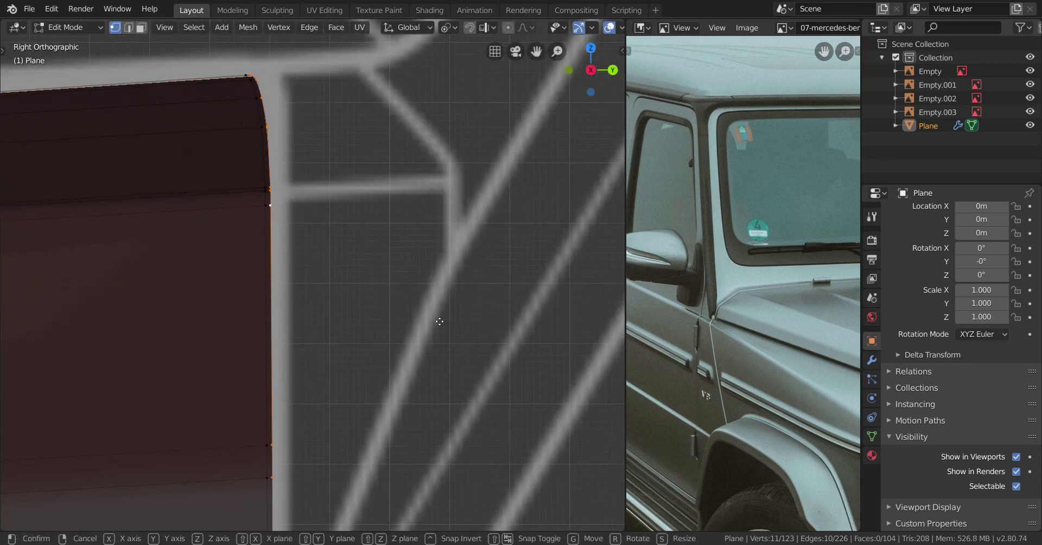
key("g")
key("g")
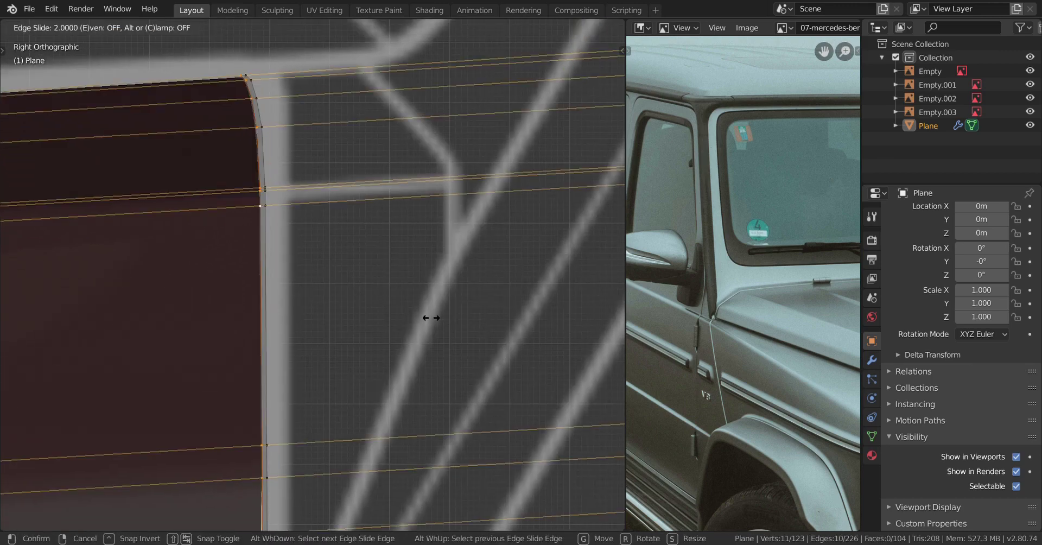
key("c")
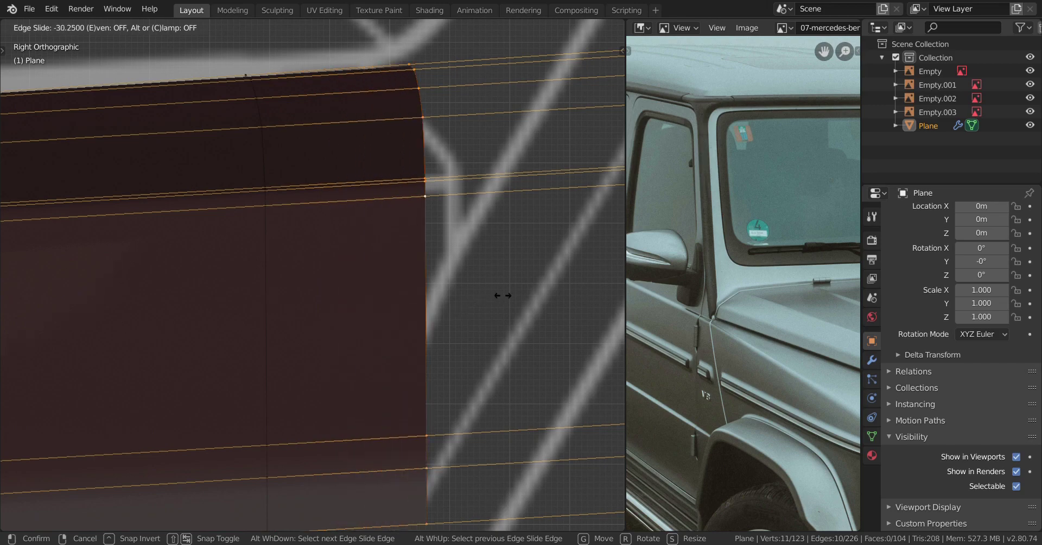
left_click(493, 302)
Step: Display the hood as a see-through wireframe over the top blueprint at the centre of its rear edge
scroll(493, 302, "down", 4)
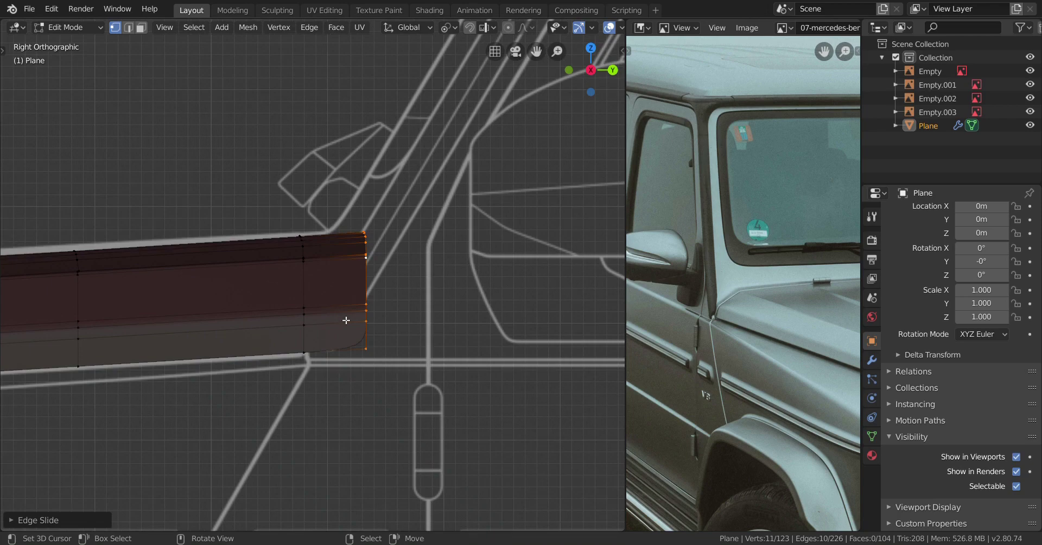
key("KP_7")
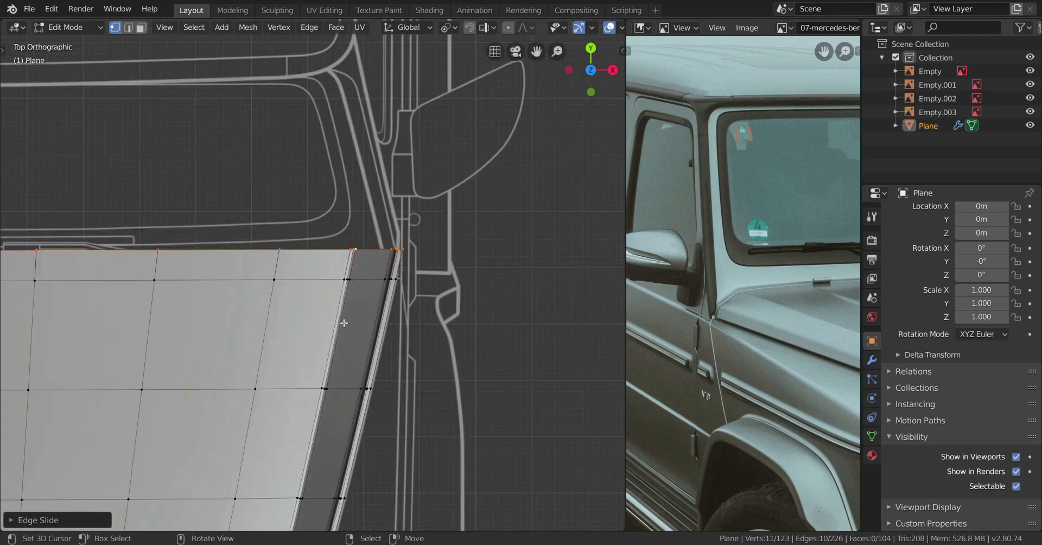
key("alt+z")
key("KP_Decimal")
scroll(285, 282, "up", 2)
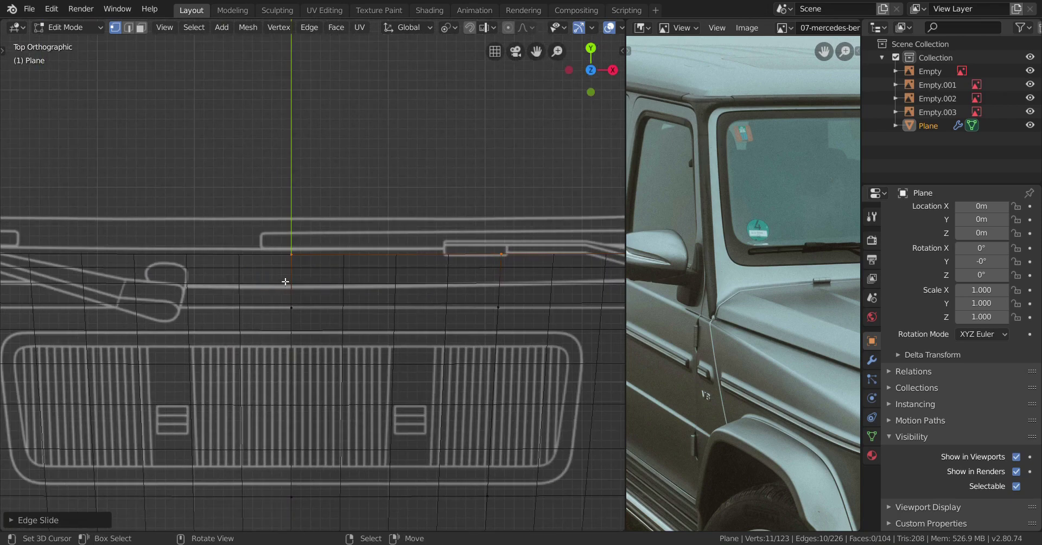
scroll(295, 308, "up", 4)
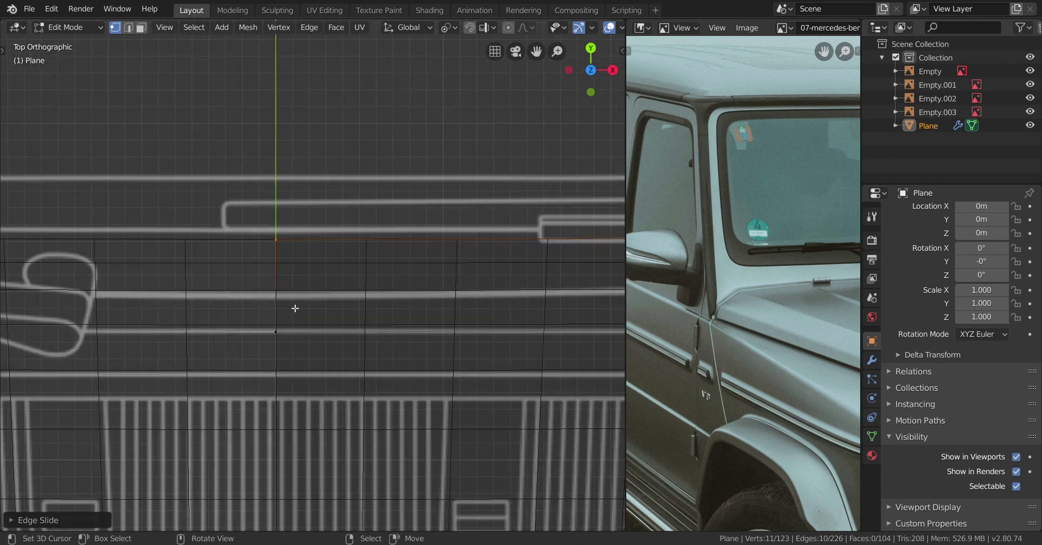
key("k")
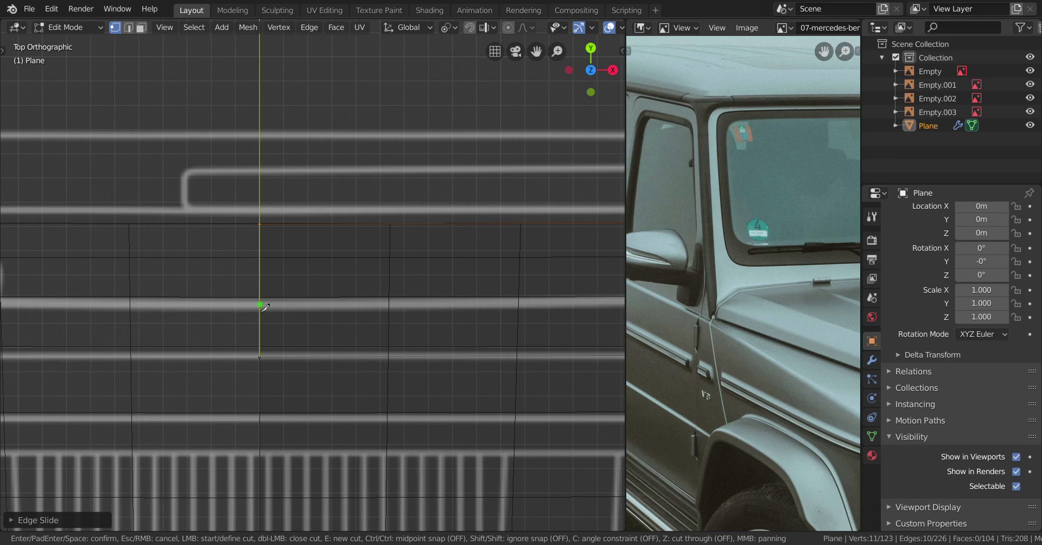
key("Escape")
Step: Start the Shortcut VUr on-screen key display
key("n")
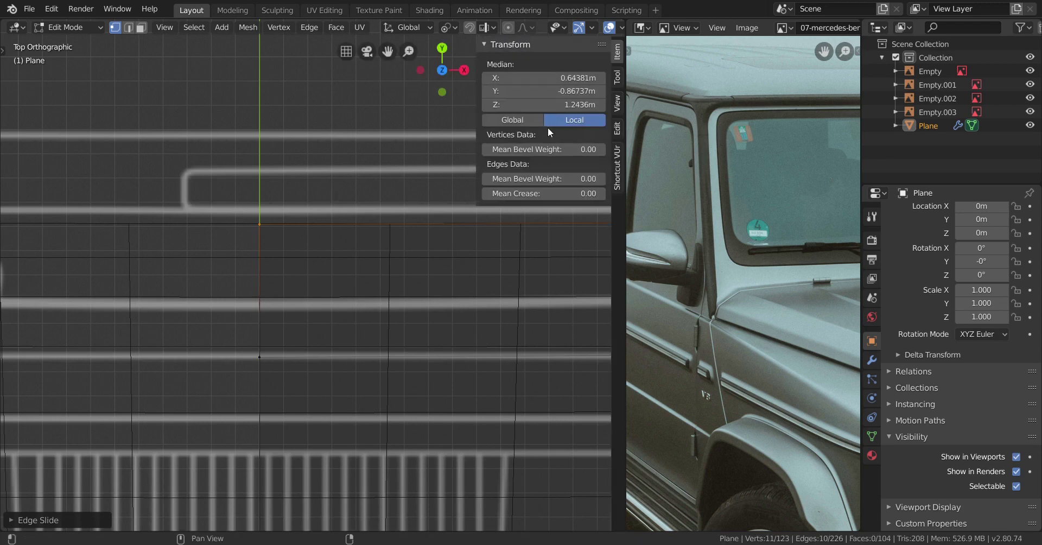
left_click(615, 178)
left_click(557, 70)
key("n")
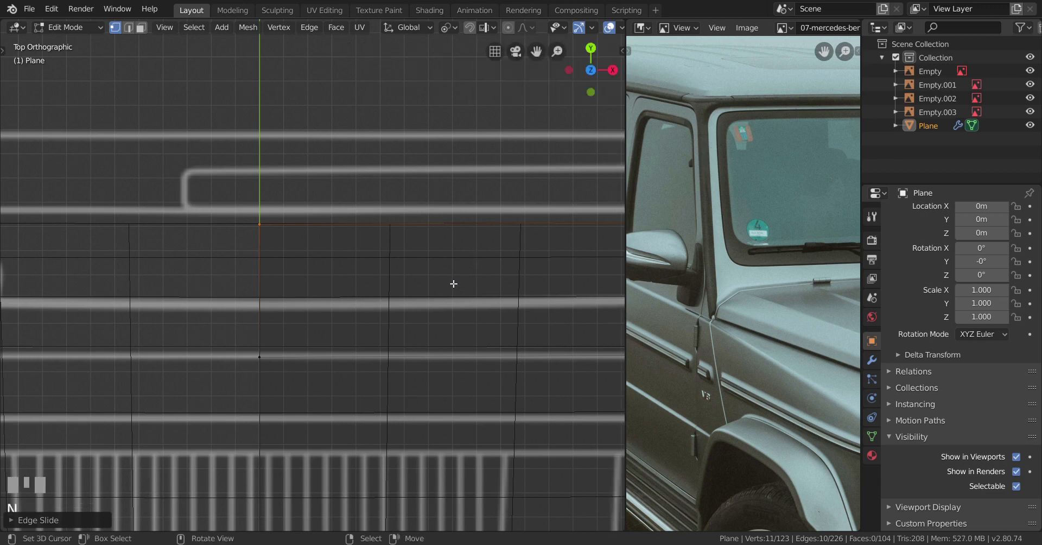
Step: Knife-cut the extended mesh along the top blueprint's curved line at the windshield base, from the centre line past the outer side
key("k")
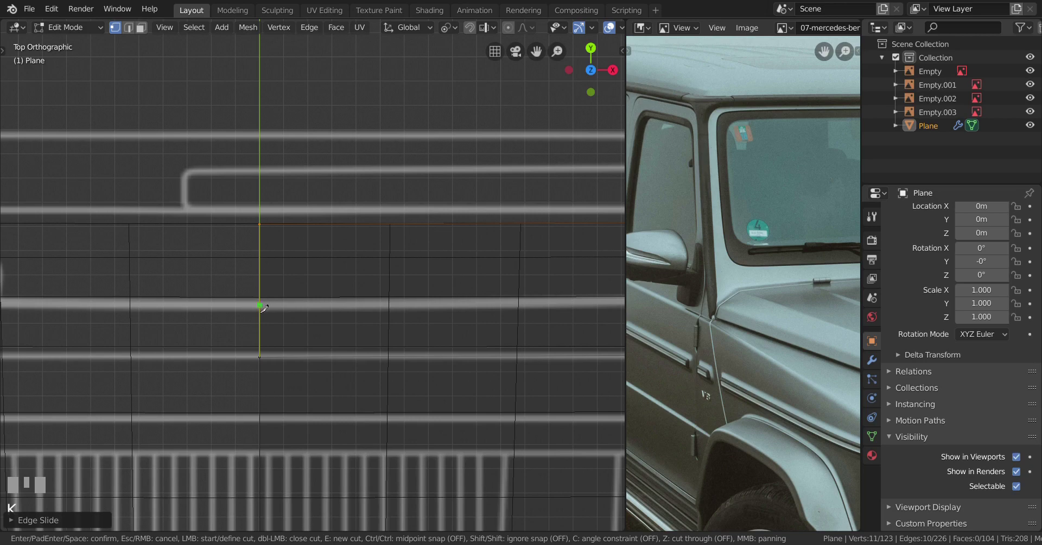
left_click(261, 305)
scroll(465, 307, "down", 2)
middle_click_drag(465, 307, 303, 305, "shift")
scroll(388, 309, "up", 2)
scroll(324, 306, "up", 2)
left_click(271, 310)
scroll(302, 312, "up", 2)
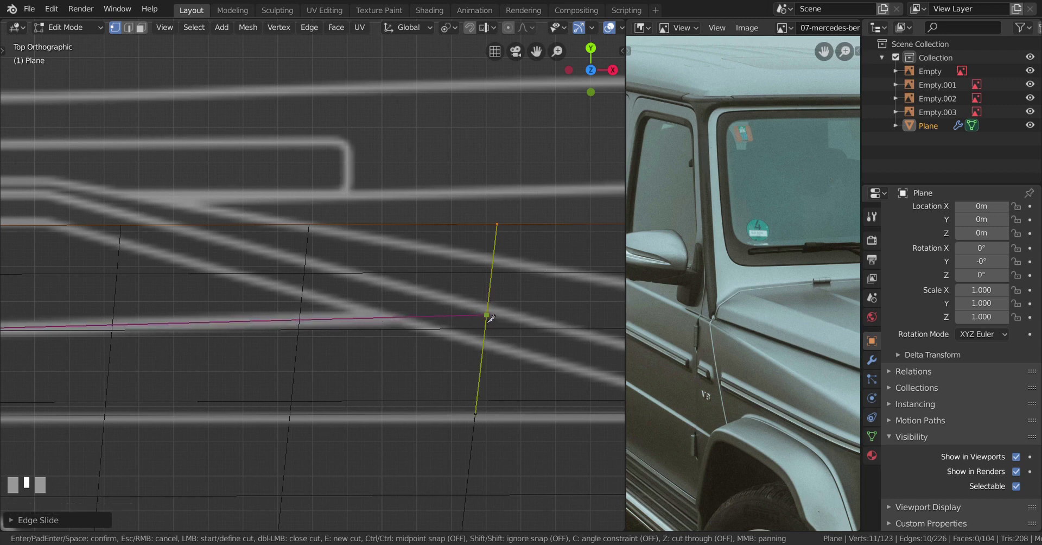
left_click(488, 316)
scroll(488, 317, "down", 4)
middle_click_drag(469, 320, 279, 309, "shift")
scroll(463, 319, "up", 3)
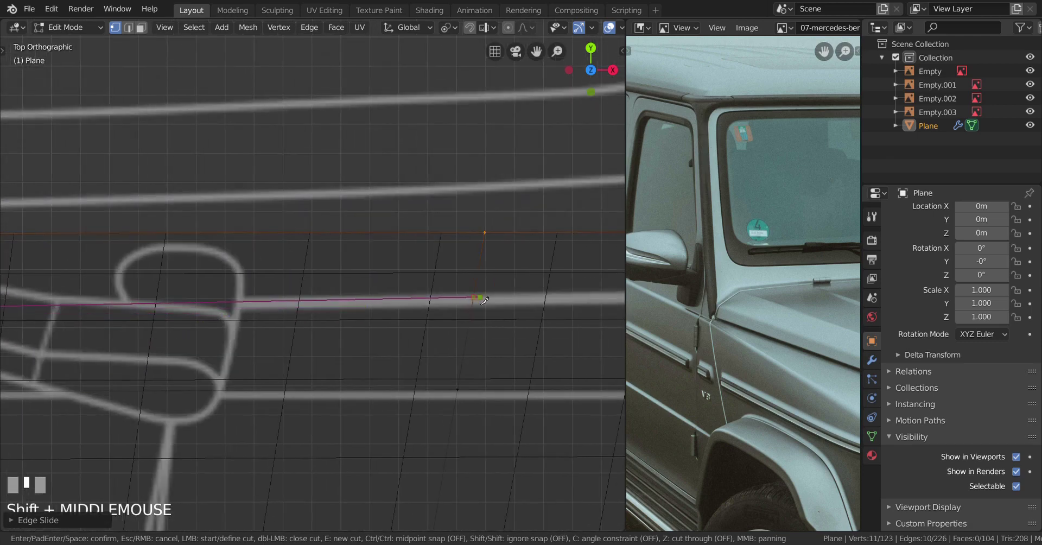
mouse_move(472, 299)
middle_mouse_down("shift")
mouse_move(217, 302)
mouse_move(299, 294)
middle_mouse_up("shift")
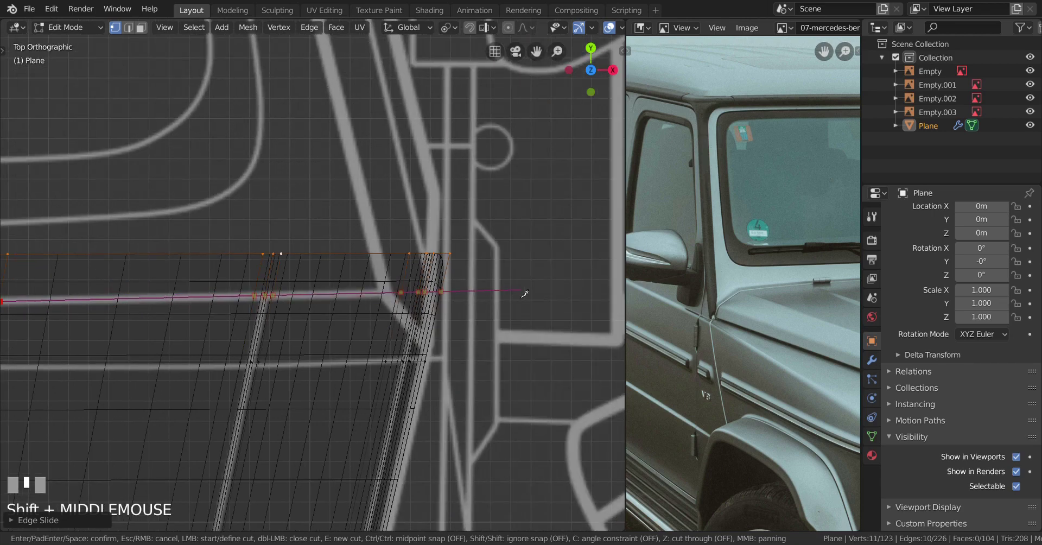
key("Return")
Step: Return to solid shading and delete the vertices of the outermost rear edge loop beyond the knife cut
scroll(345, 319, "down", 3)
middle_click_drag(345, 318, 326, 308)
scroll(181, 282, "up", 2)
scroll(326, 308, "down", 2)
key("z")
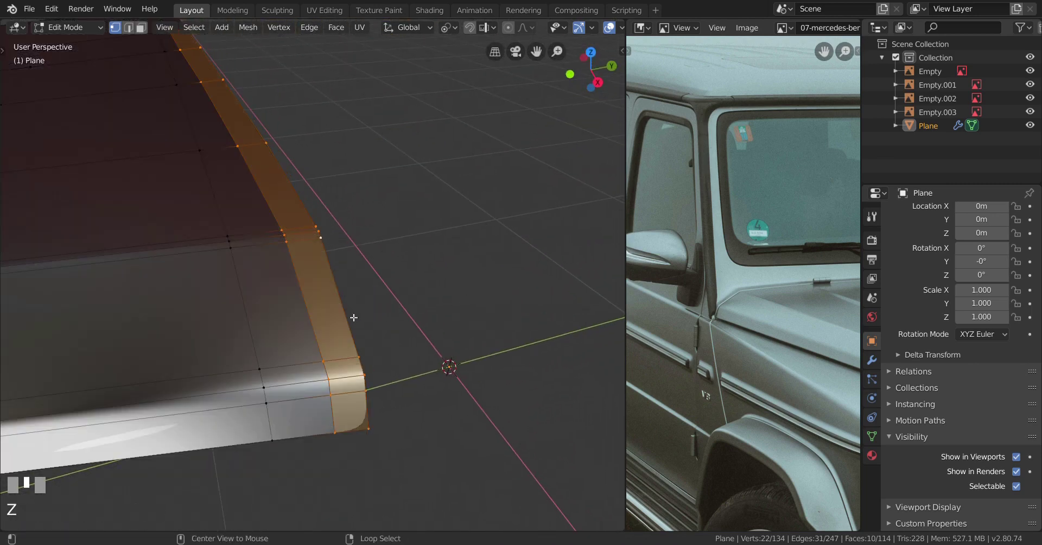
right_click(354, 317, "alt")
right_click(349, 351, "alt")
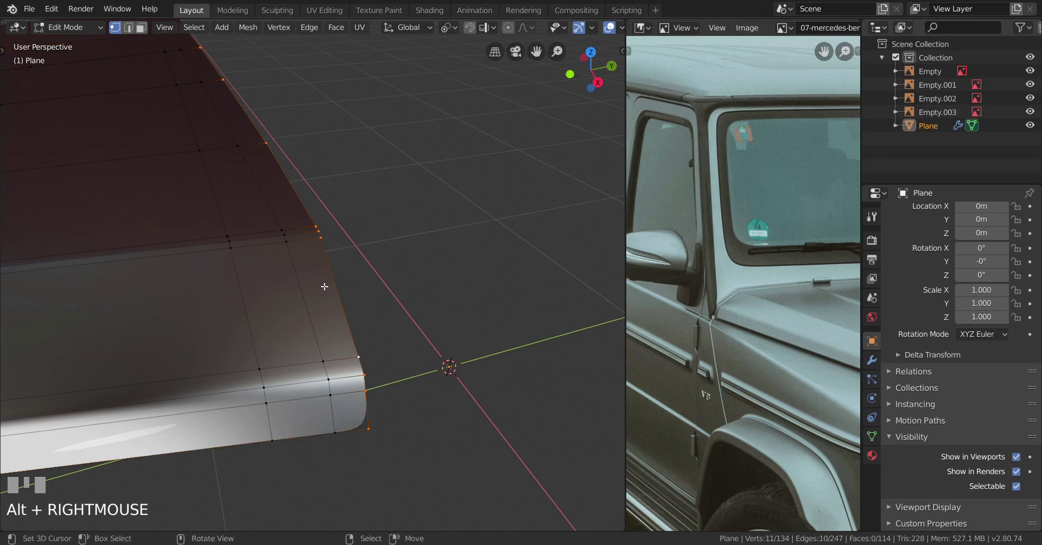
key("x")
left_click(516, 163)
Step: Check the trimmed rear corner in Object Mode and compare its wireframe with the side blueprint
middle_click_drag(515, 163, 284, 337)
key("Tab")
scroll(284, 337, "up", 2)
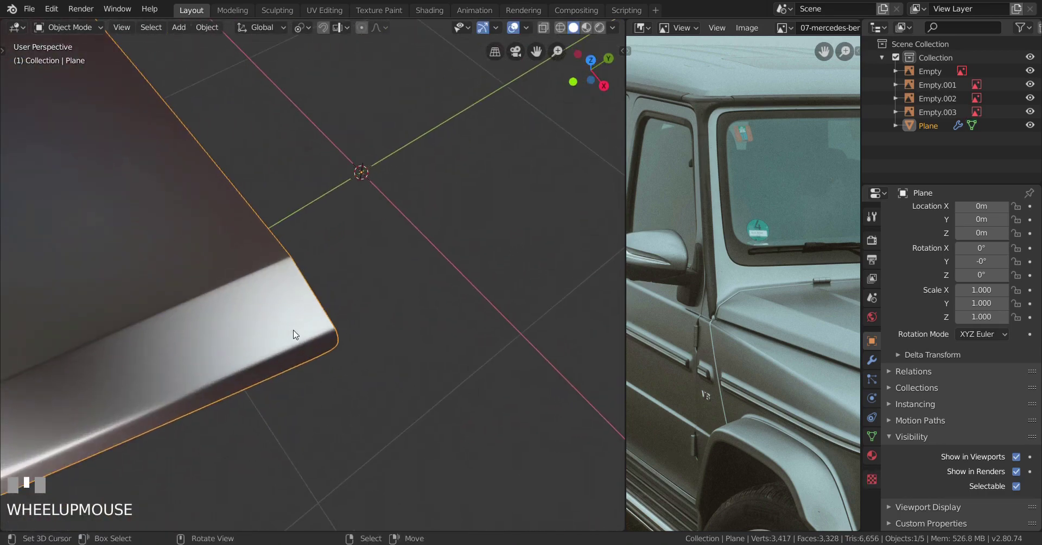
key("KP_3")
scroll(355, 341, "up", 2)
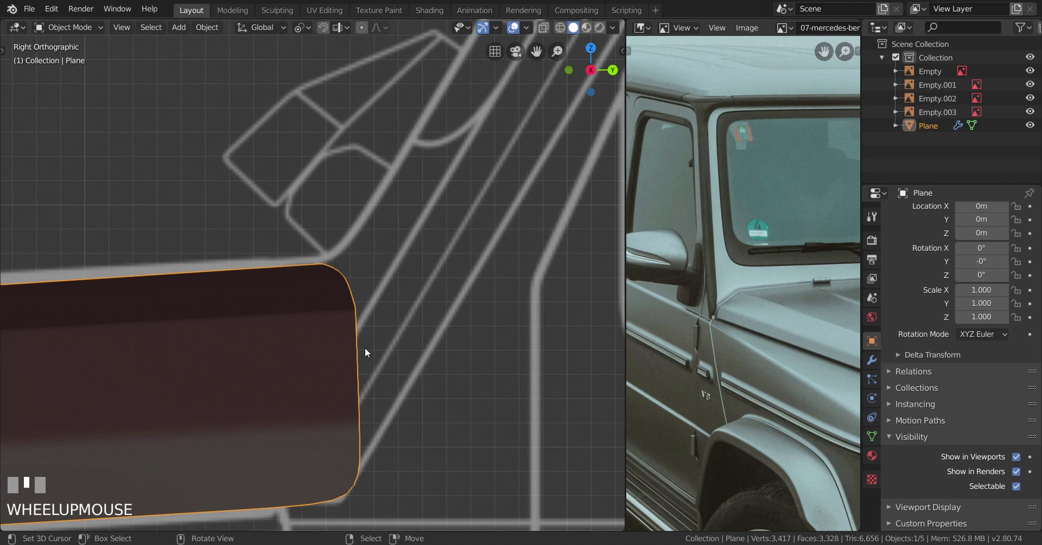
key("alt+z")
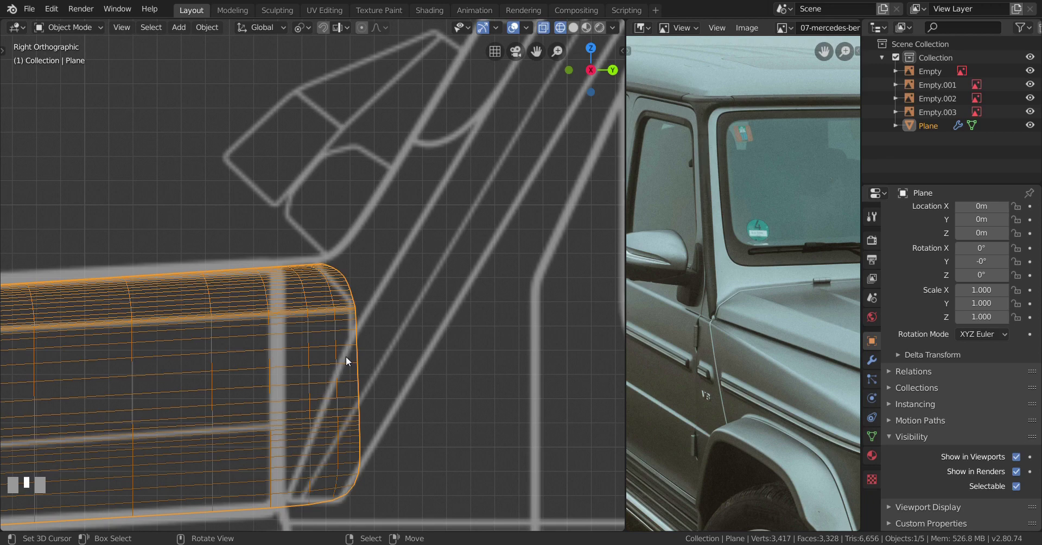
Step: Extrude the mesh's rear edge loop up along the windshield slope to just below the roof's front lip in the side blueprint
key("Tab")
right_click(376, 343, "alt")
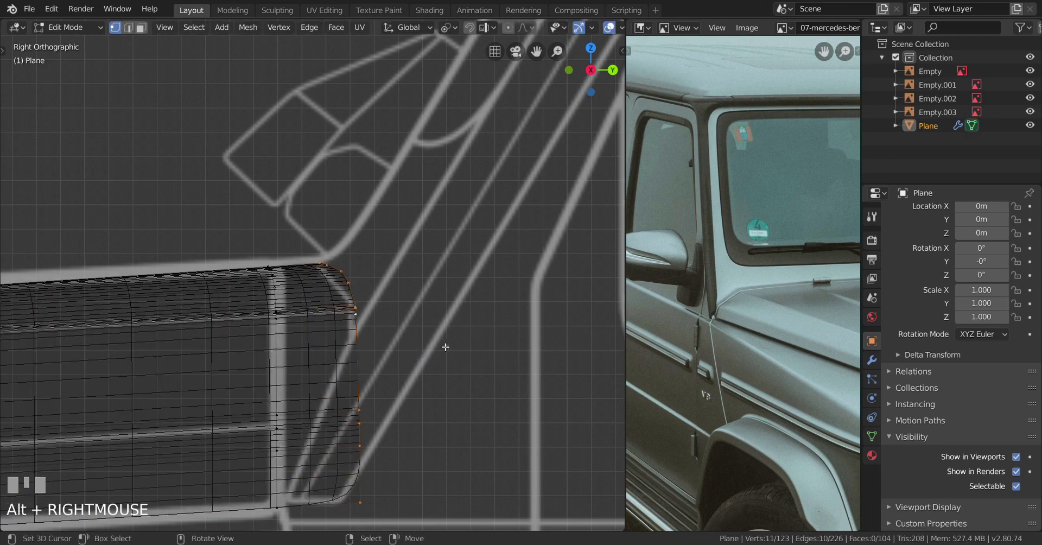
middle_click_drag(361, 338, 369, 154, "shift")
scroll(282, 369, "down", 2)
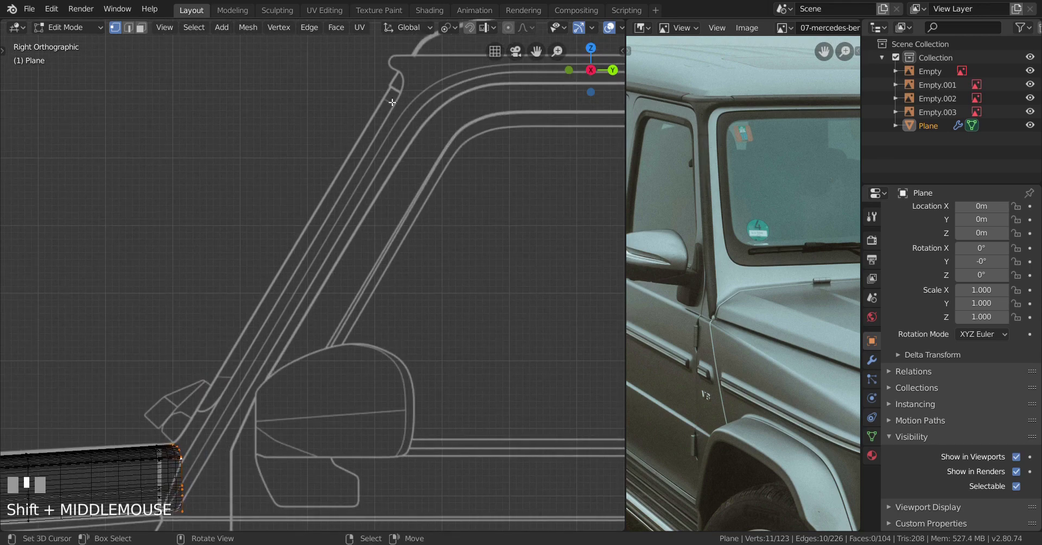
scroll(351, 219, "up", 2)
middle_click_drag(351, 219, 428, 71, "shift")
scroll(352, 276, "down", 2)
middle_click_drag(353, 276, 250, 411, "shift")
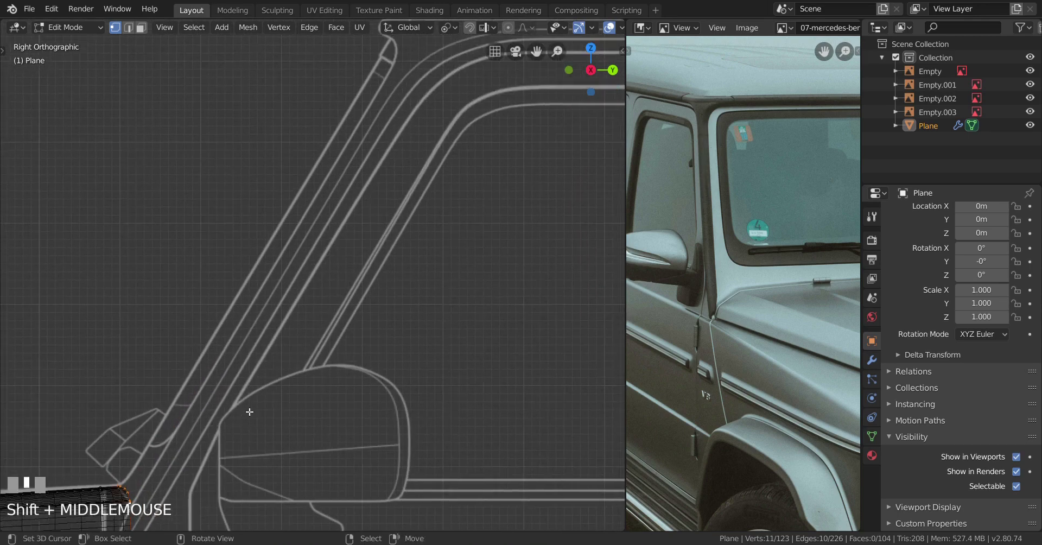
scroll(250, 358, "down", 2)
key("e")
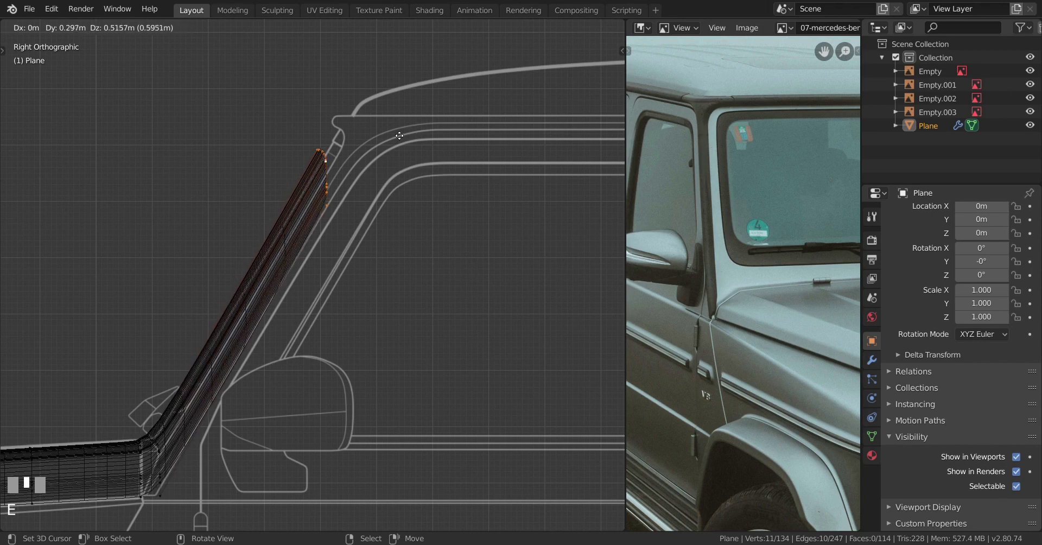
left_click(432, 100, "shift")
Step: Make the centre-line vertex of the windshield's top edge loop active and set the pivot point to Active Element
middle_click_drag(433, 99, 237, 215)
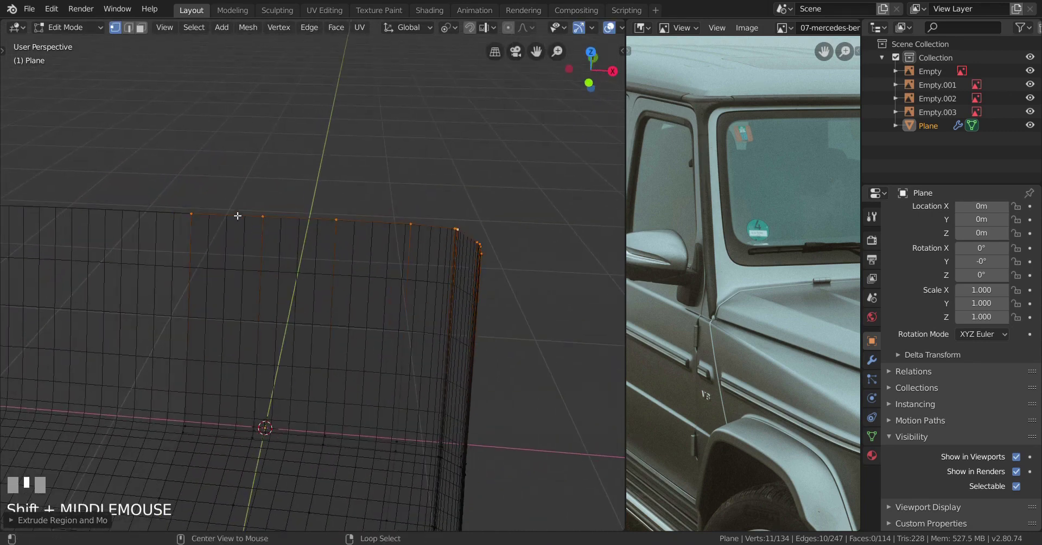
right_click(198, 215, "shift")
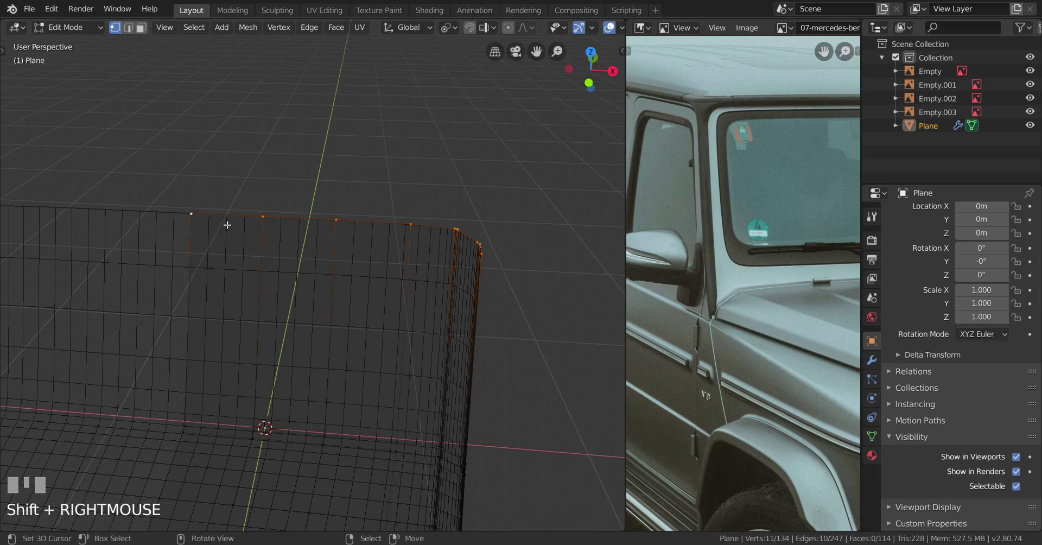
key("KP_3")
scroll(356, 242, "up", 3)
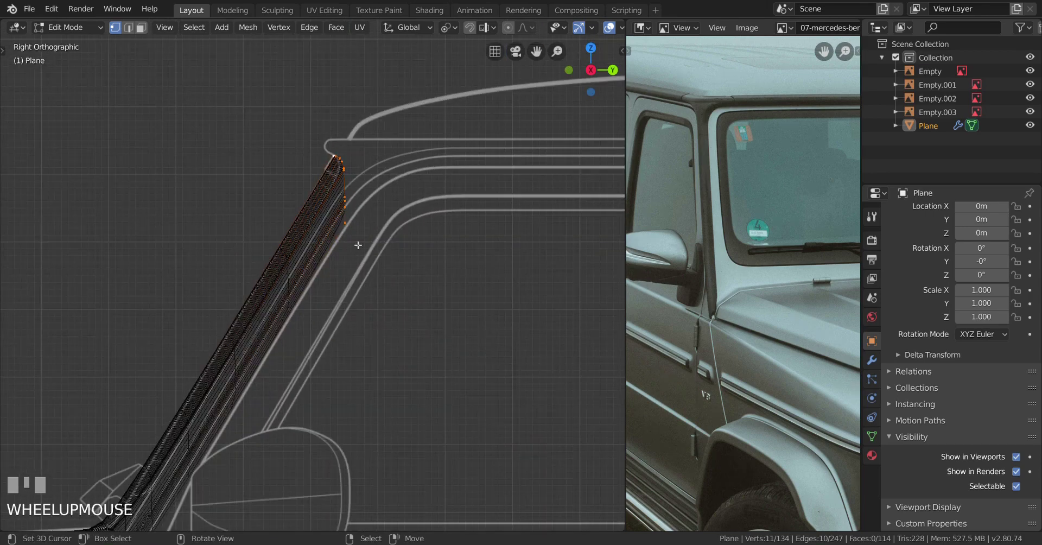
scroll(339, 366, "up", 3)
key("s")
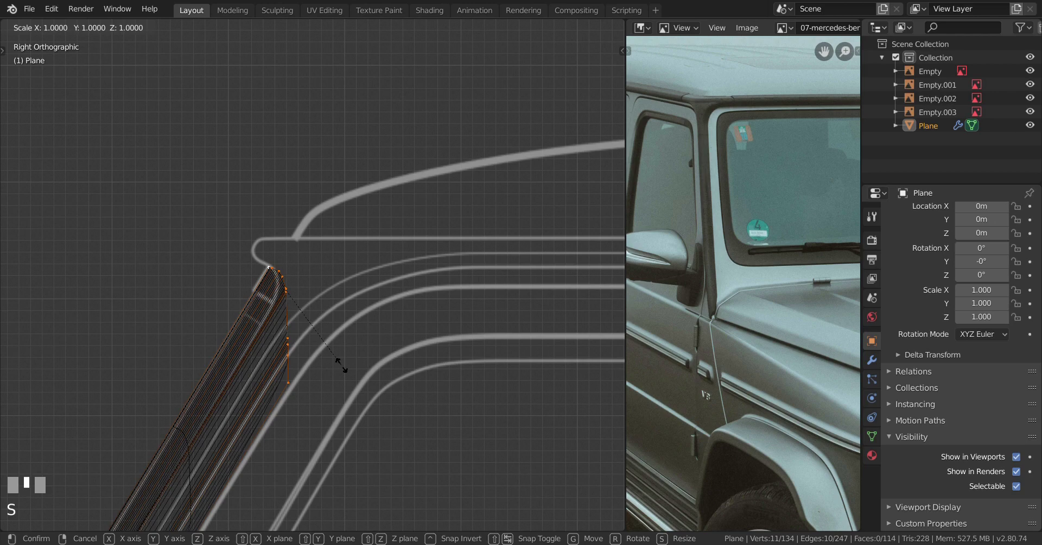
right_click(338, 360)
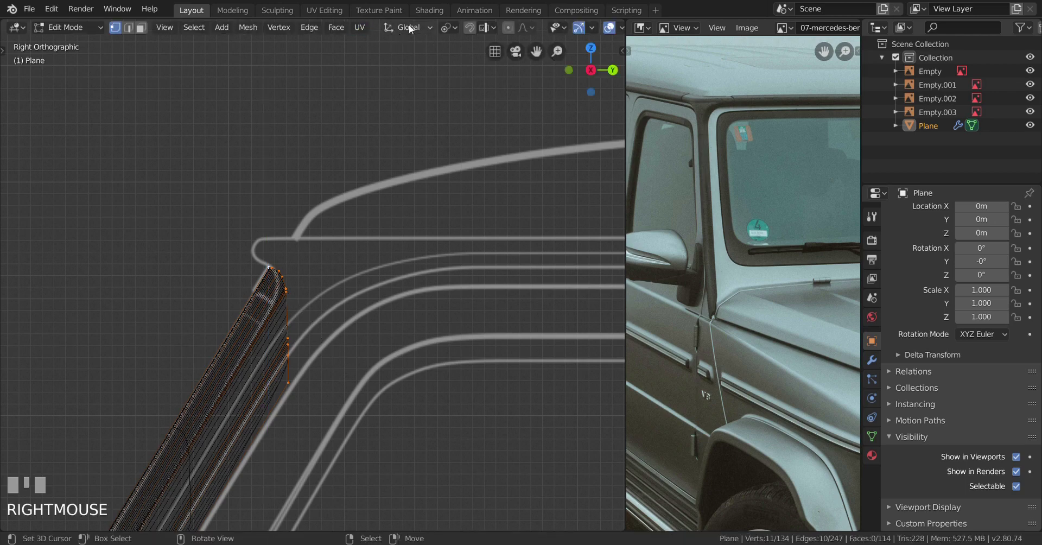
left_click(448, 27)
left_click(427, 123)
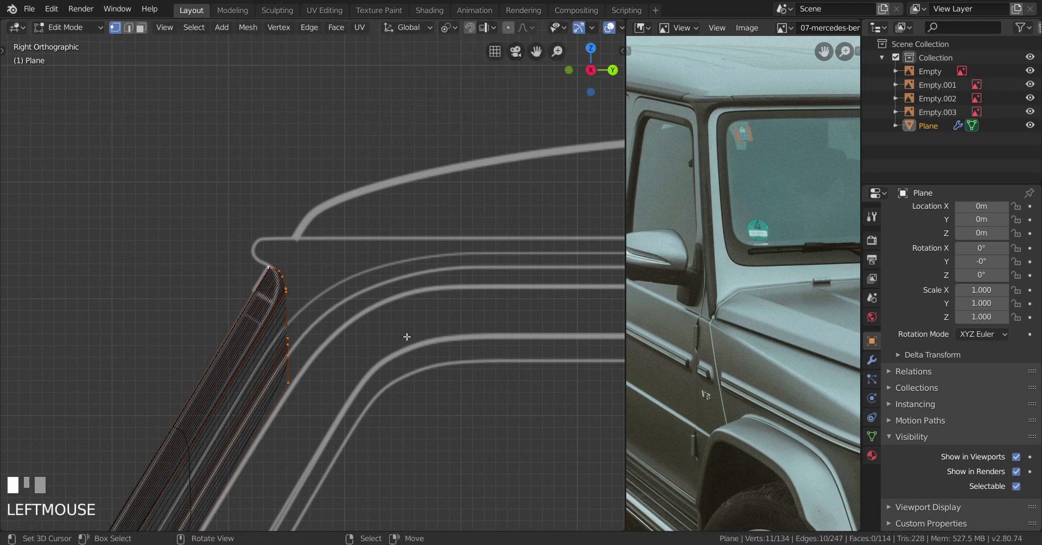
Step: Flatten the windshield's top edge loop along Z to the height of the active centre-line vertex
scroll(260, 305, "up", 1)
scroll(325, 337, "up", 2)
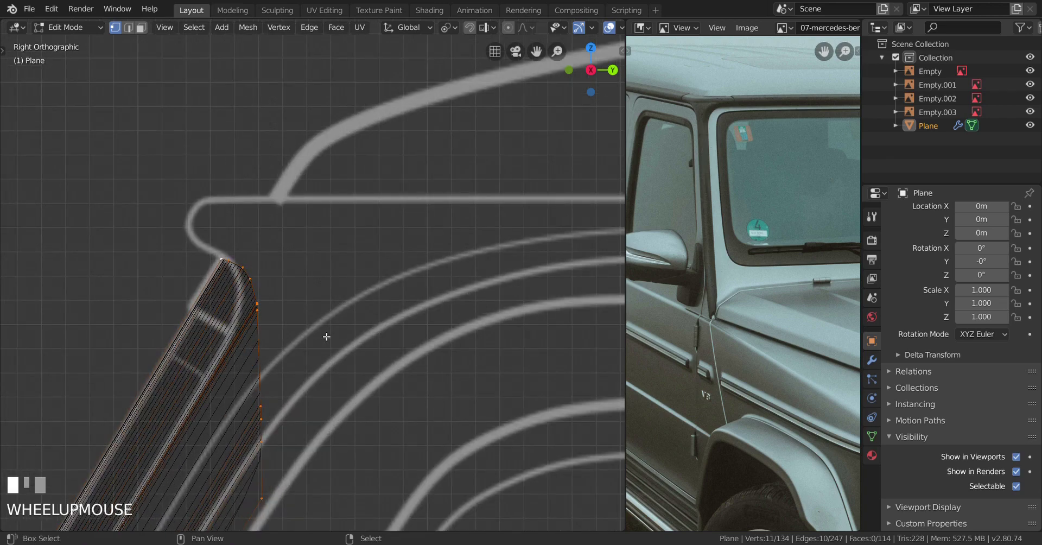
middle_click_drag(326, 337, 384, 284, "shift")
scroll(387, 284, "down", 2)
key("s")
key("z")
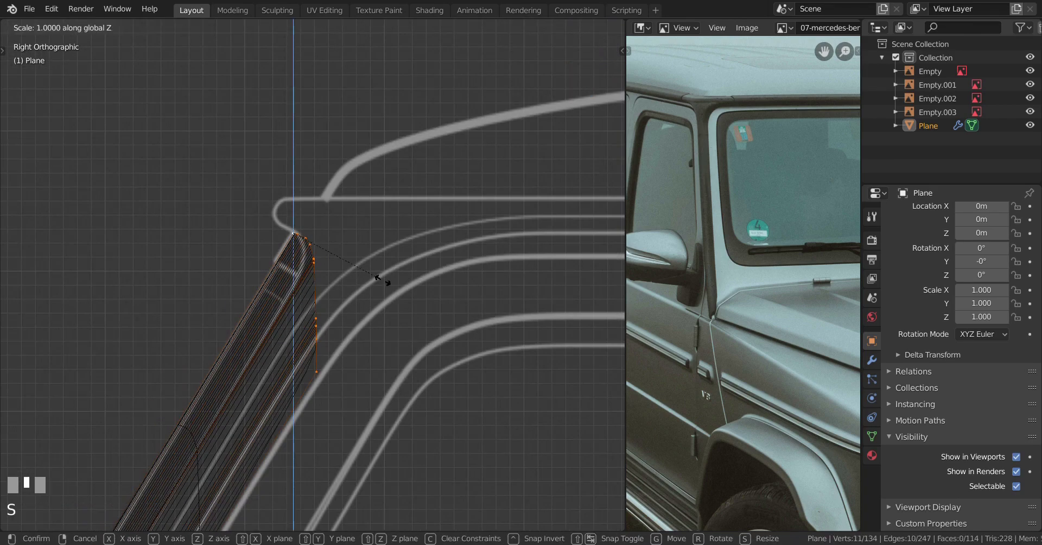
key("Return")
Step: Lower the flattened top edge loop slightly along Z toward the upper windshield line in the front blueprint
key("KP_1")
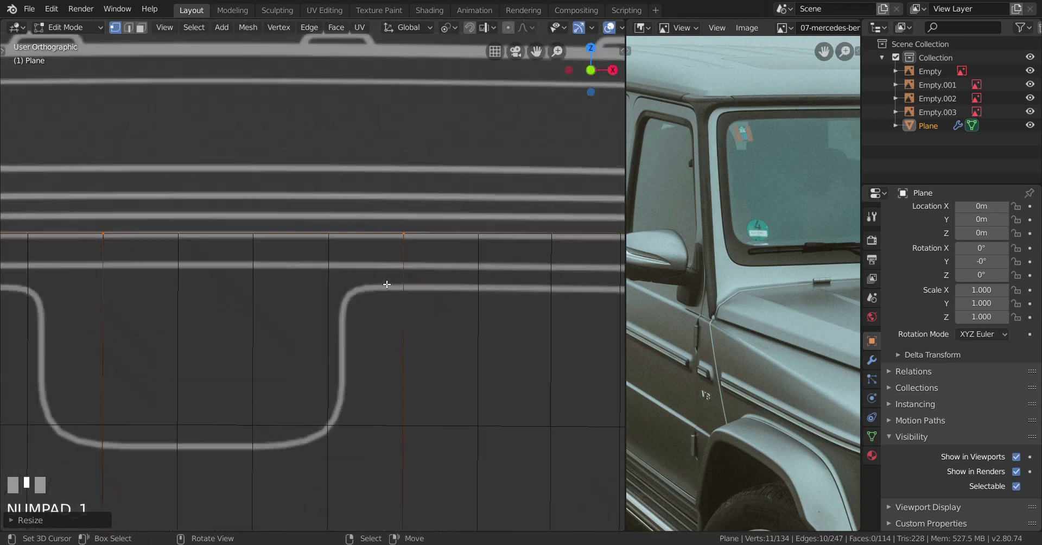
scroll(386, 284, "down", 2)
scroll(428, 293, "up", 3)
middle_click_drag(330, 314, 387, 306, "shift")
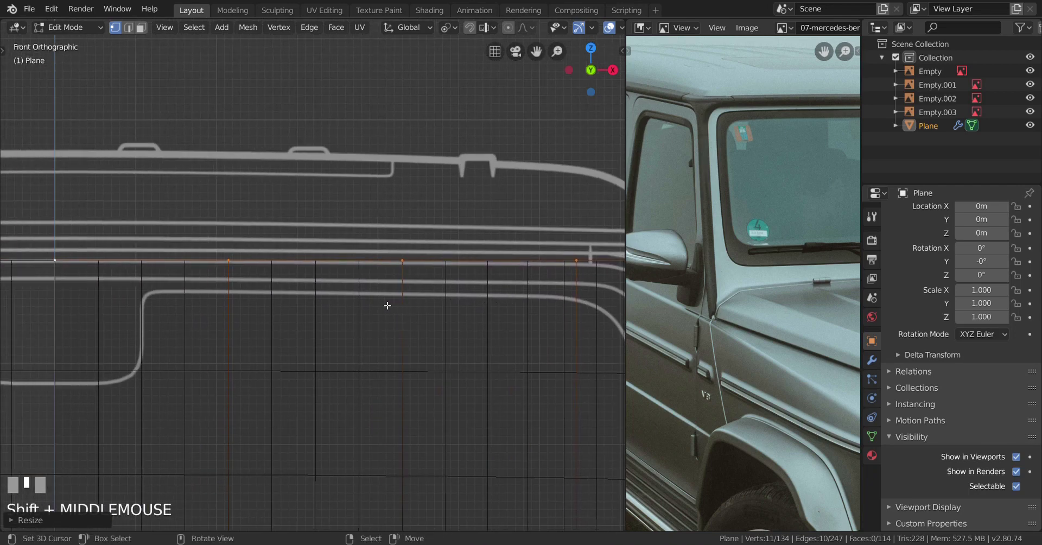
key("g")
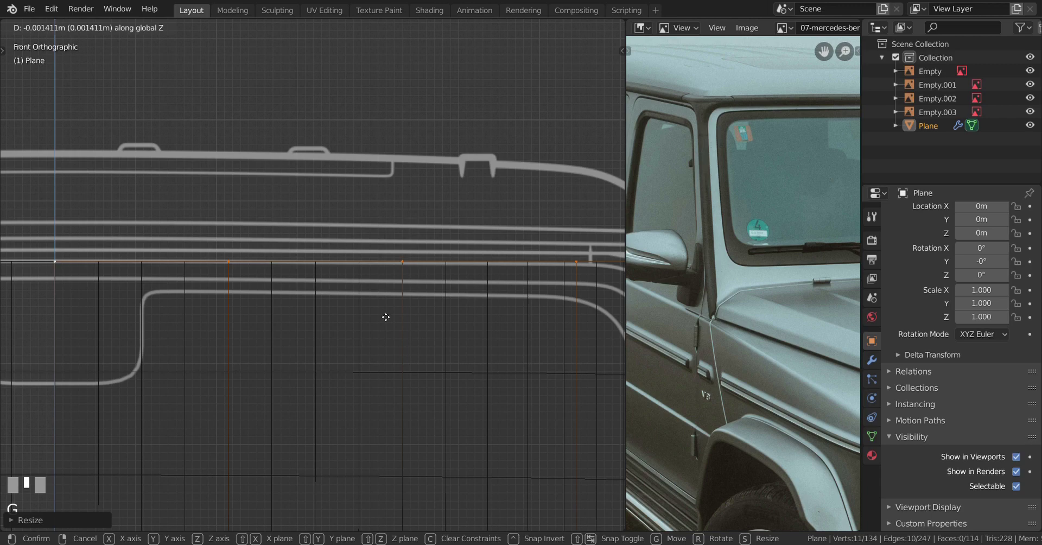
left_click(458, 313, "shift")
middle_click_drag(458, 312, 269, 308, "shift")
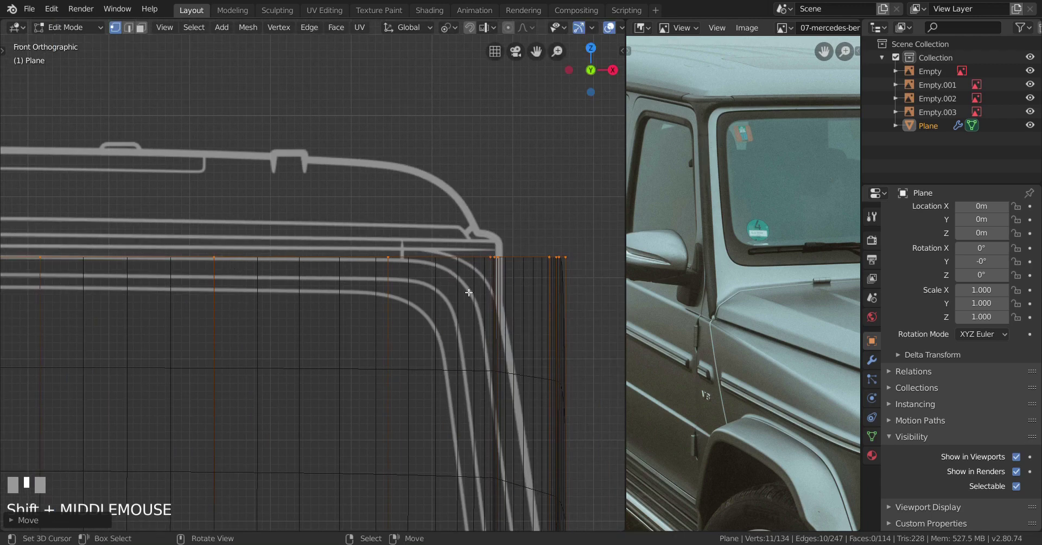
Step: Fine-tune the top edge loop's height at the centre line against the front blueprint's upper windshield line
middle_click_drag(224, 270, 391, 272, "shift")
scroll(259, 294, "up", 2)
middle_click_drag(260, 293, 383, 290, "shift")
scroll(384, 291, "up", 2)
key("g")
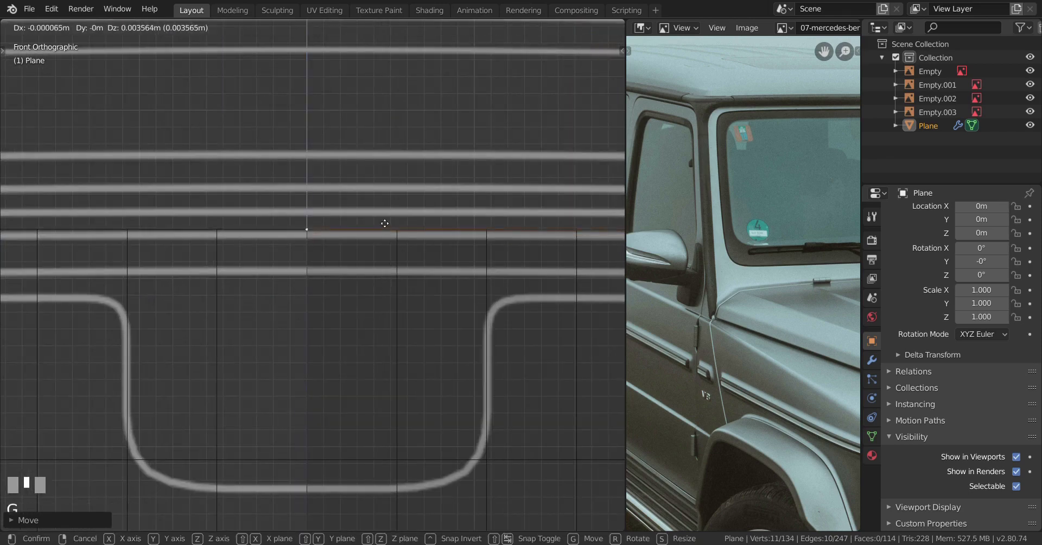
left_click(382, 200)
scroll(407, 279, "down", 3)
scroll(284, 309, "up", 3)
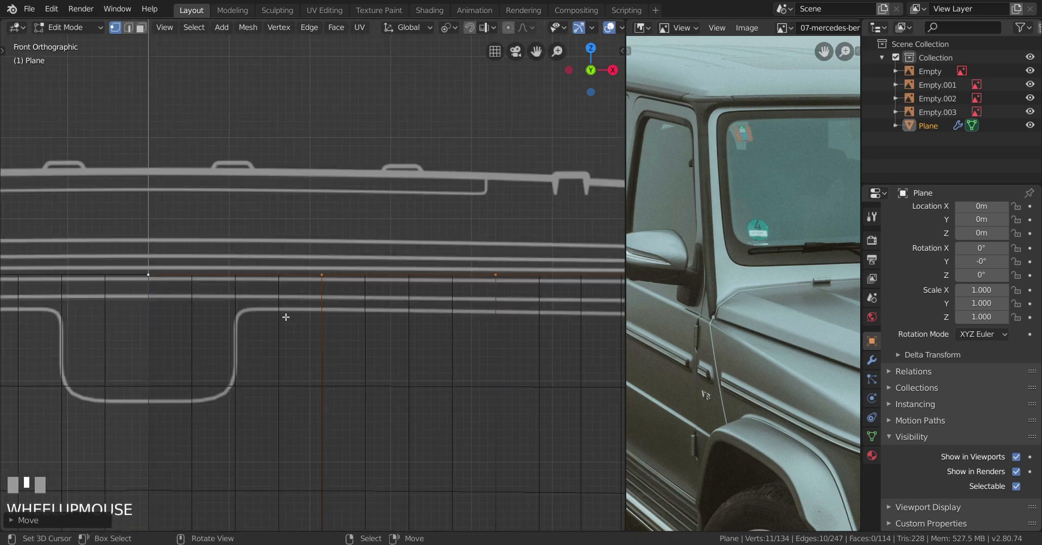
scroll(280, 316, "down", 1)
scroll(372, 303, "up", 3)
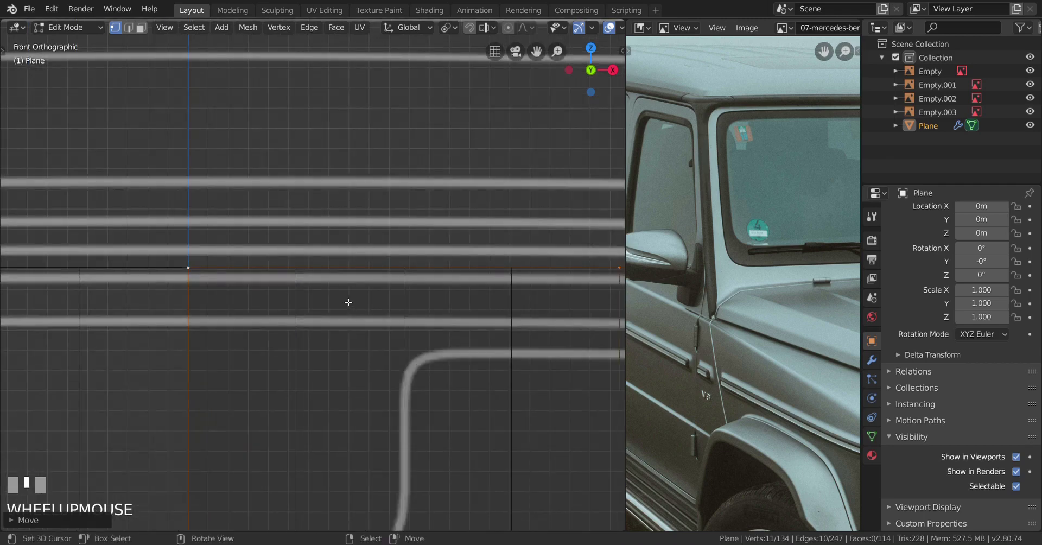
key("g")
left_click(343, 342)
scroll(342, 343, "down", 3)
middle_click_drag(342, 343, 274, 309, "shift")
Step: Move the top edge loop about 0.0008 m rearward along Y to meet the roof lip's lower end in the side blueprint
key("KP_3")
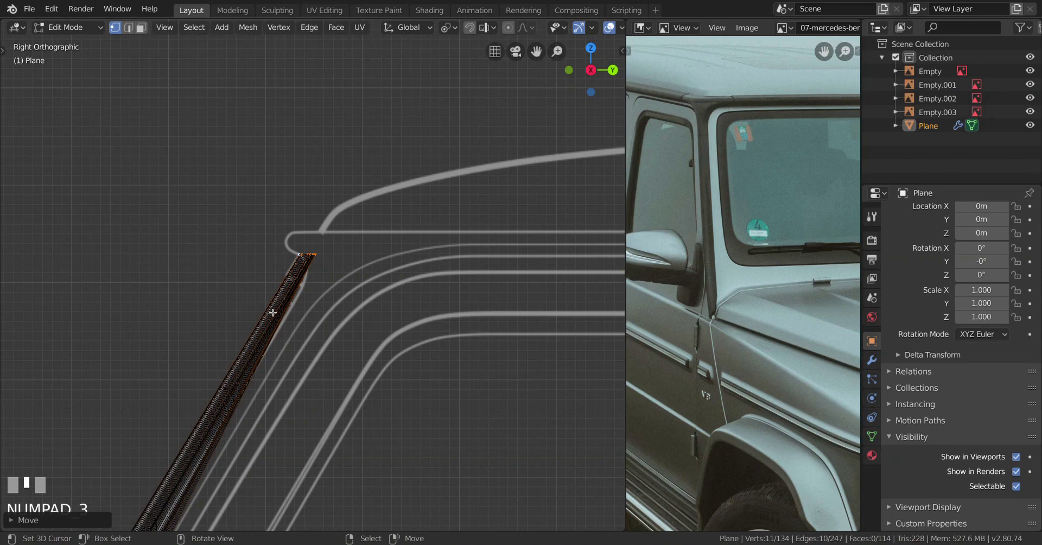
scroll(273, 313, "up", 6)
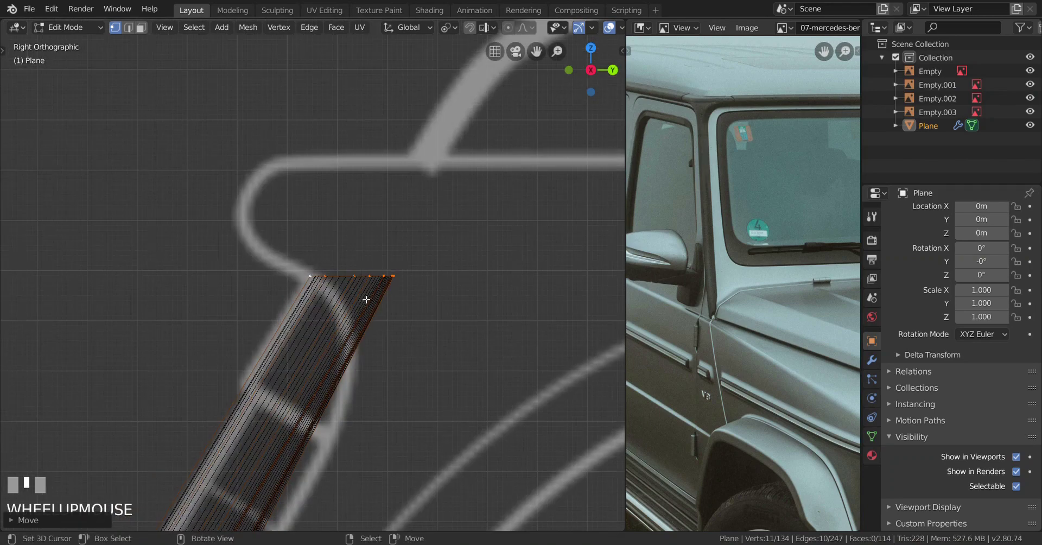
key("g")
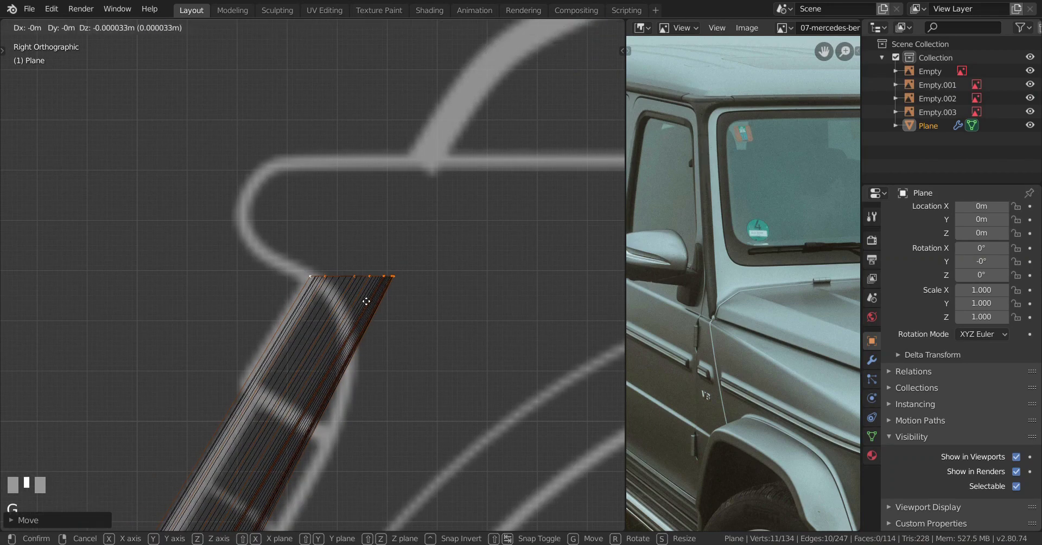
key("y")
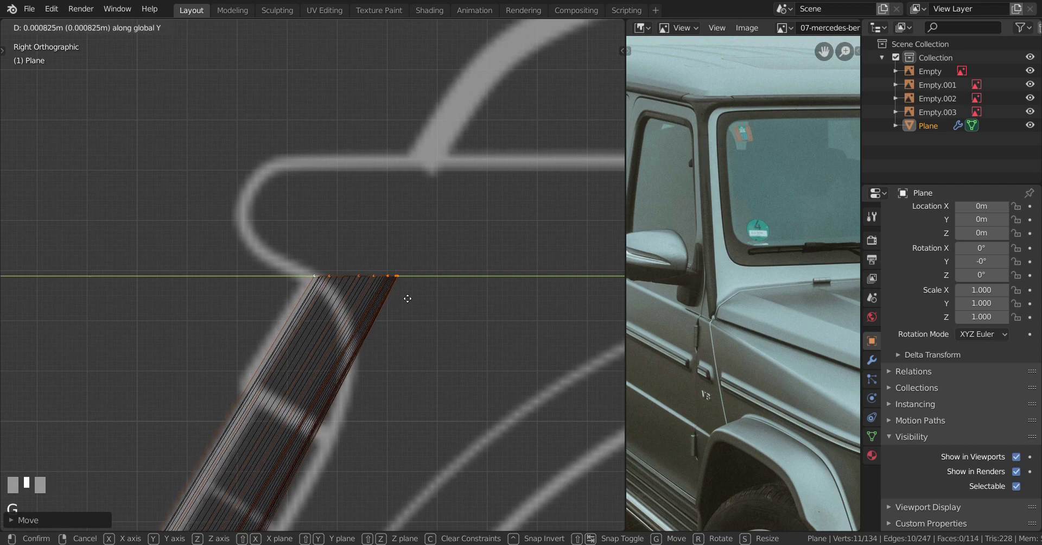
left_click(407, 298, "shift")
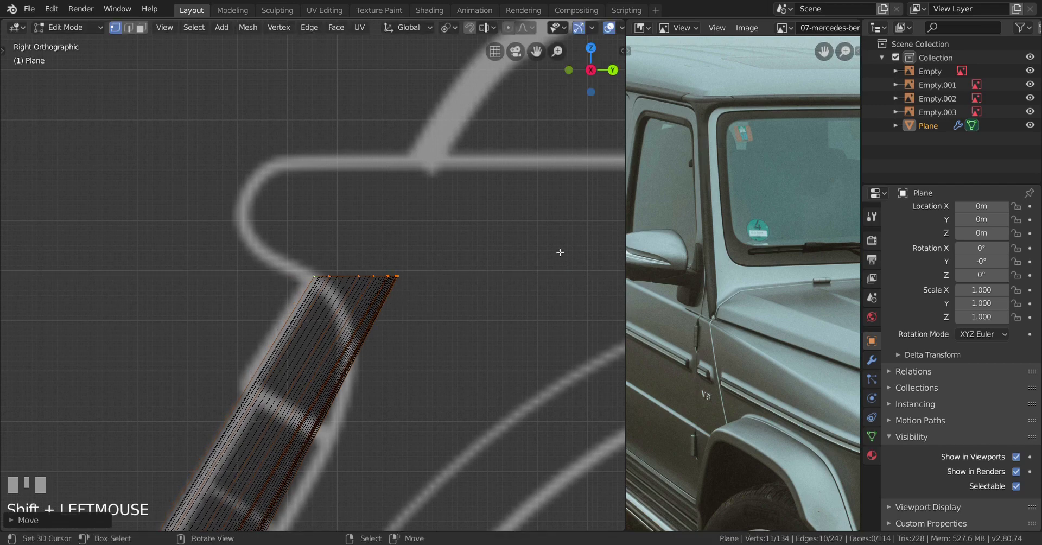
Step: Set the Shortcut VUr display's dock option to Right
key("n")
left_click(580, 84)
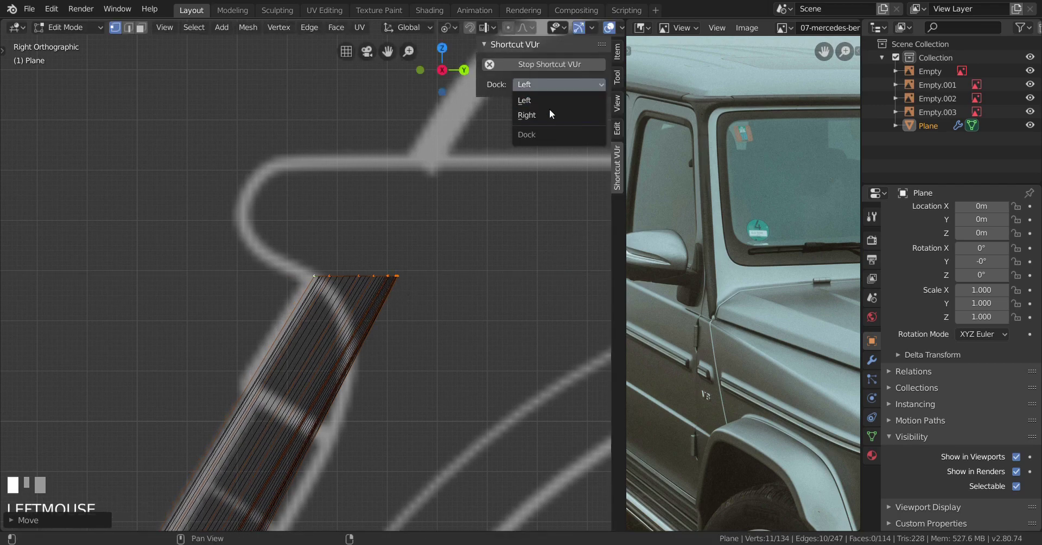
left_click(549, 115)
key("n")
Step: Compare the windshield mesh's outer side with the front blueprint from the mirror base up to the roof corner
scroll(381, 345, "down", 4)
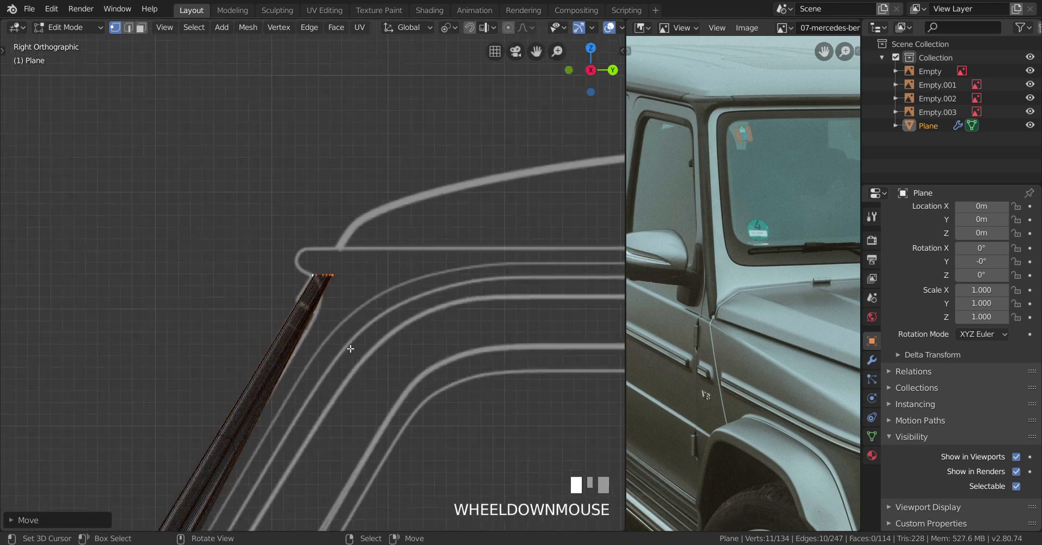
scroll(343, 353, "up", 1)
middle_click_drag(307, 360, 346, 364)
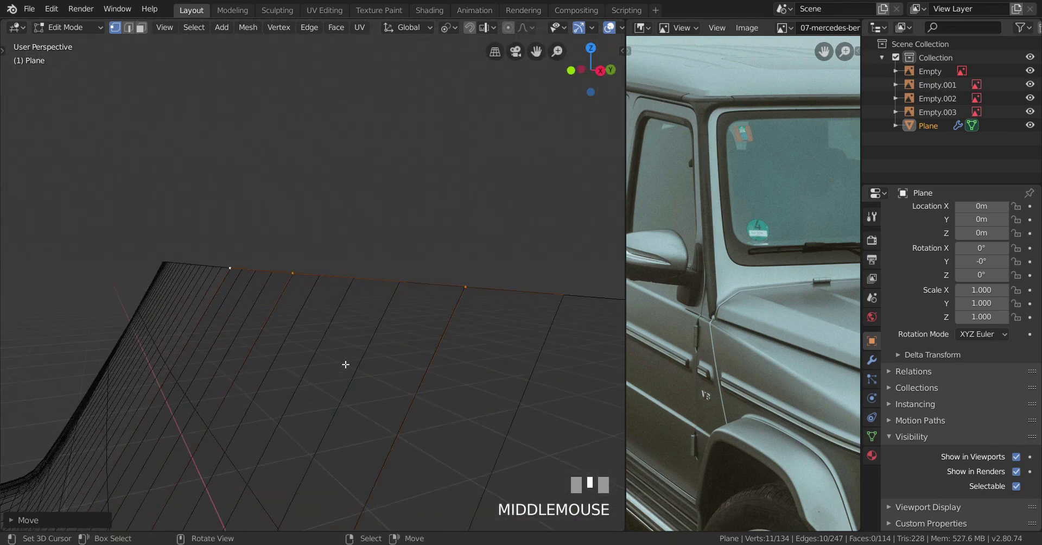
key("KP_1")
scroll(358, 337, "down", 2)
scroll(202, 300, "up", 3)
middle_click_drag(202, 300, 345, 300, "shift")
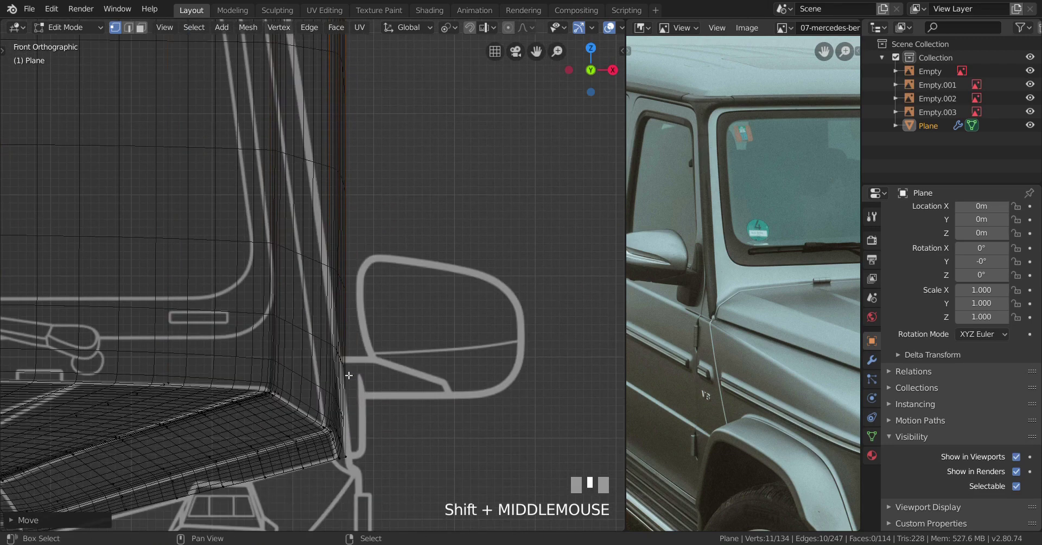
scroll(346, 300, "up", 3)
scroll(335, 328, "down", 3)
middle_click_drag(352, 119, 369, 147, "shift")
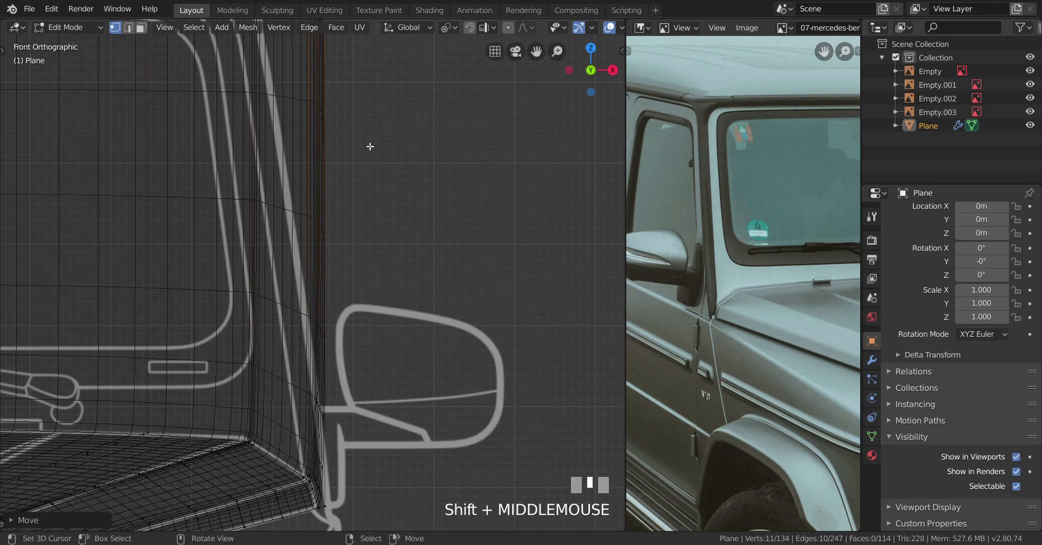
scroll(351, 91, "down", 1)
scroll(336, 231, "up", 4)
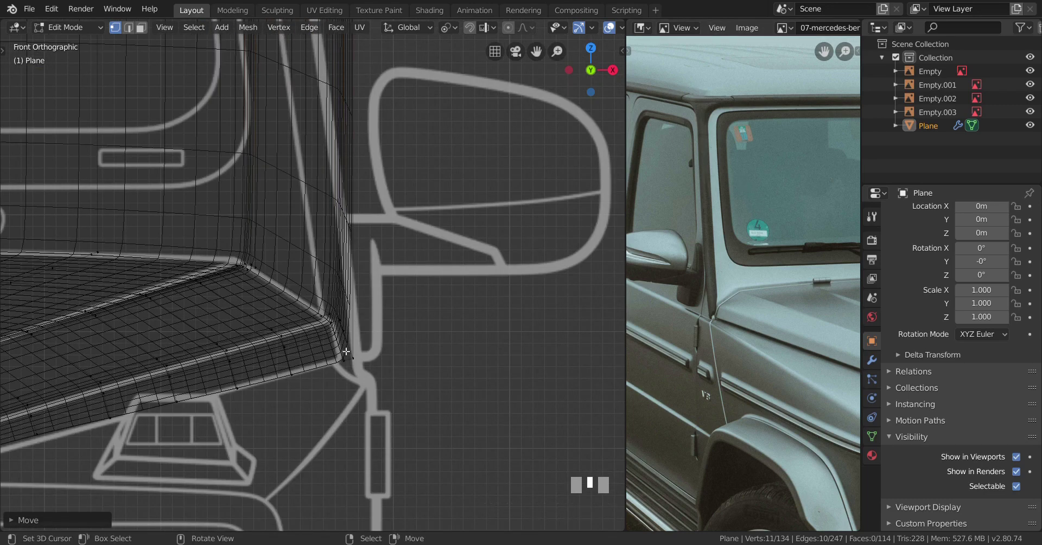
middle_click_drag(353, 276, 371, 437, "shift")
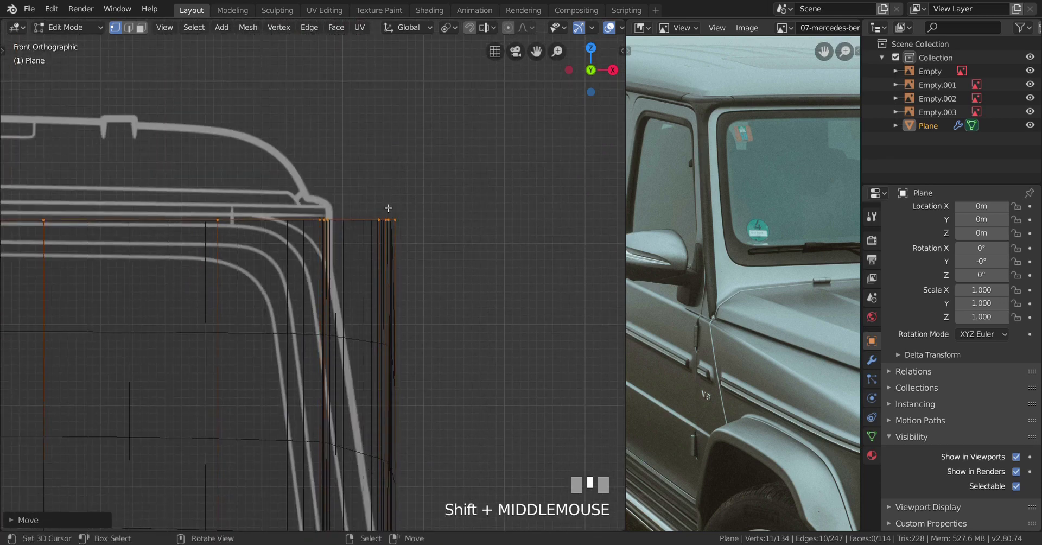
Step: Scale the top edge loop along X to about 0.9 so its outer end meets the pillar line at the roof corner
scroll(378, 268, "up", 2)
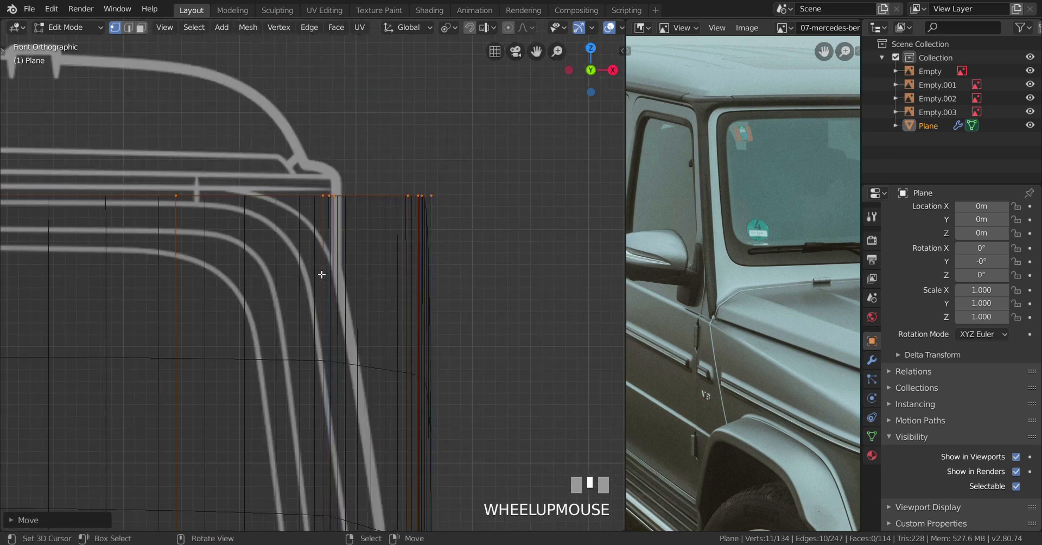
scroll(429, 300, "up", 2)
key("s")
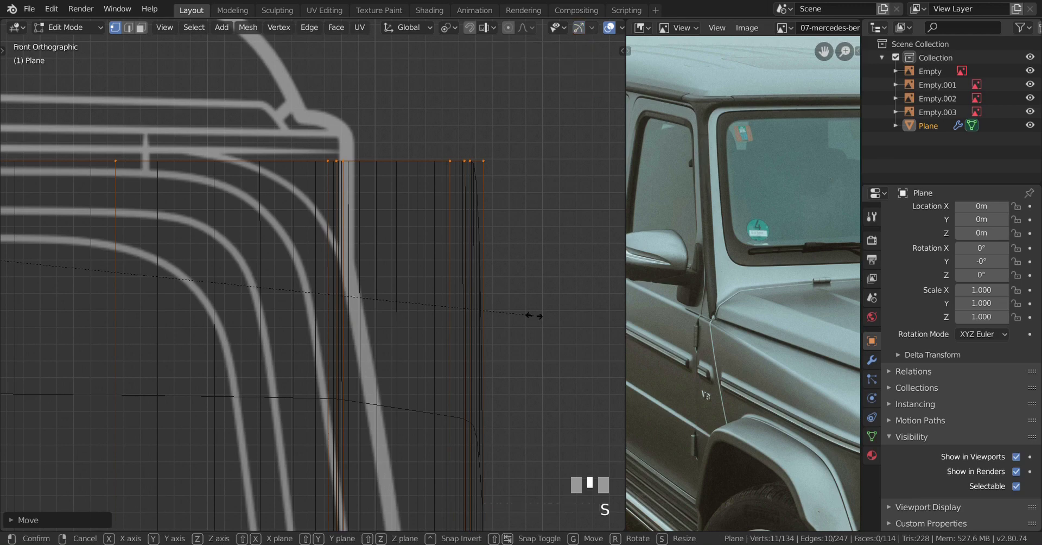
key("x")
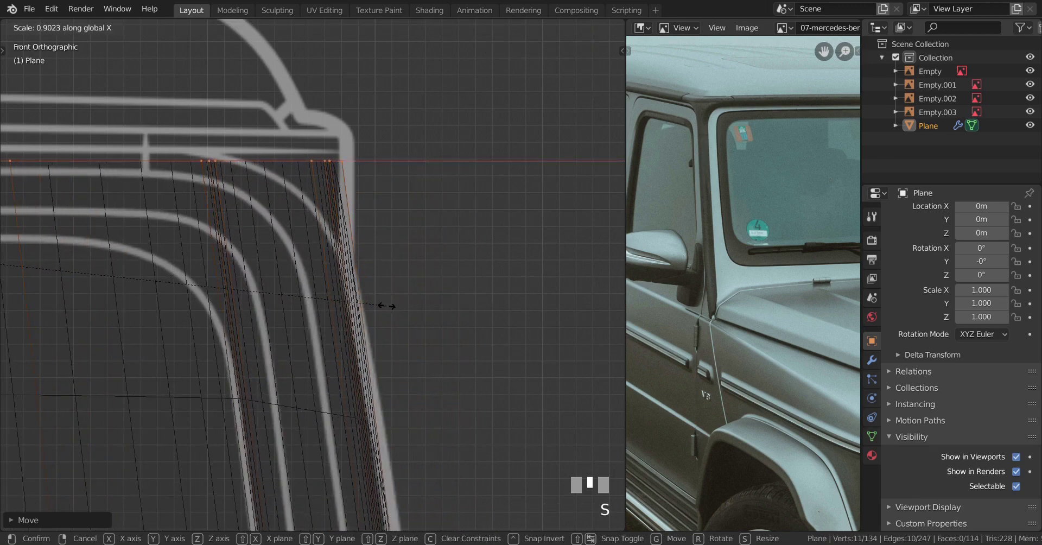
left_click(415, 296, "shift")
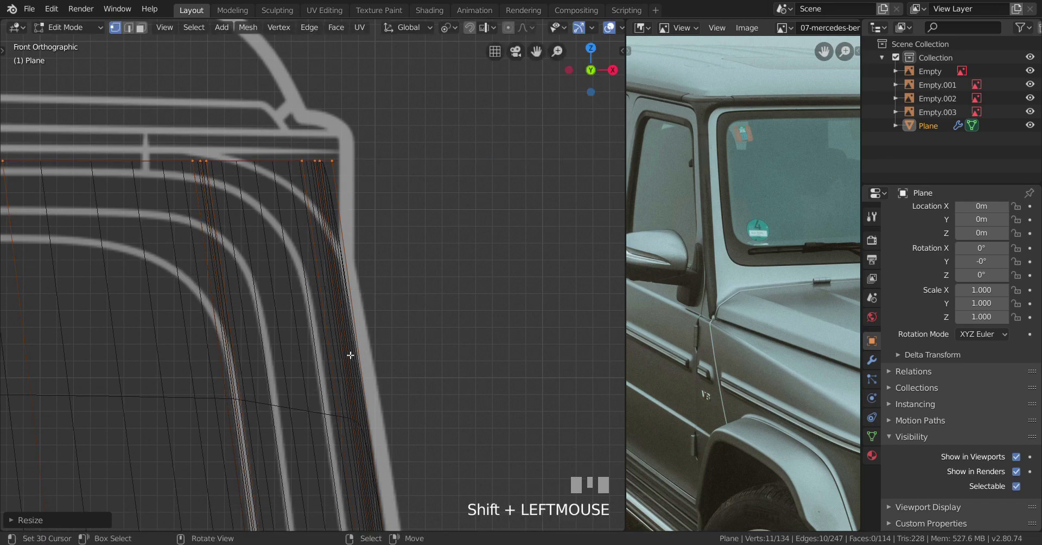
Step: Examine the tapered windshield side against the front blueprint's pillar line between the hood corner and the roof
scroll(319, 374, "down", 3)
middle_click_drag(319, 373, 228, 304, "shift")
scroll(406, 395, "up", 3)
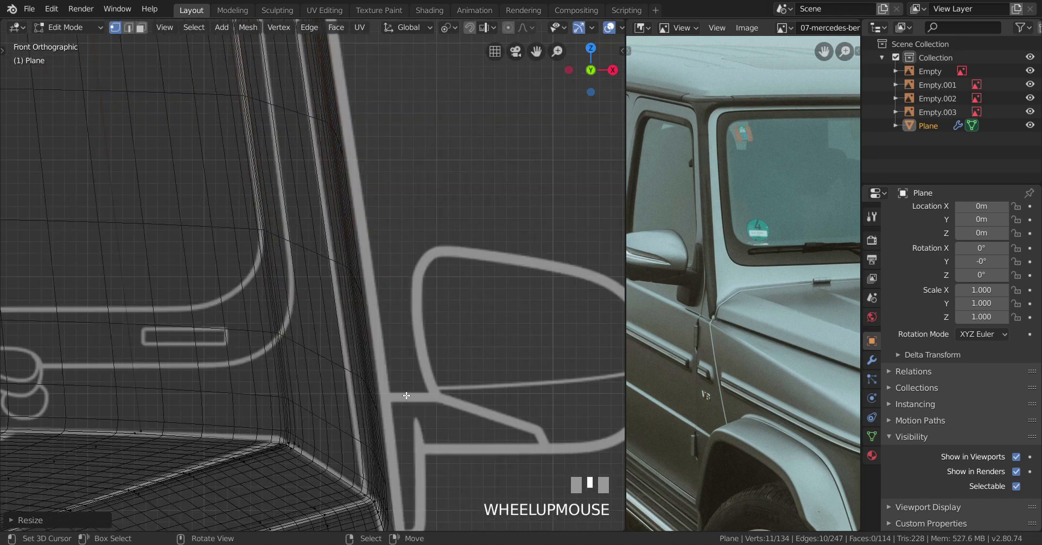
scroll(386, 381, "down", 1)
key("a")
middle_click_drag(356, 214, 384, 414, "shift")
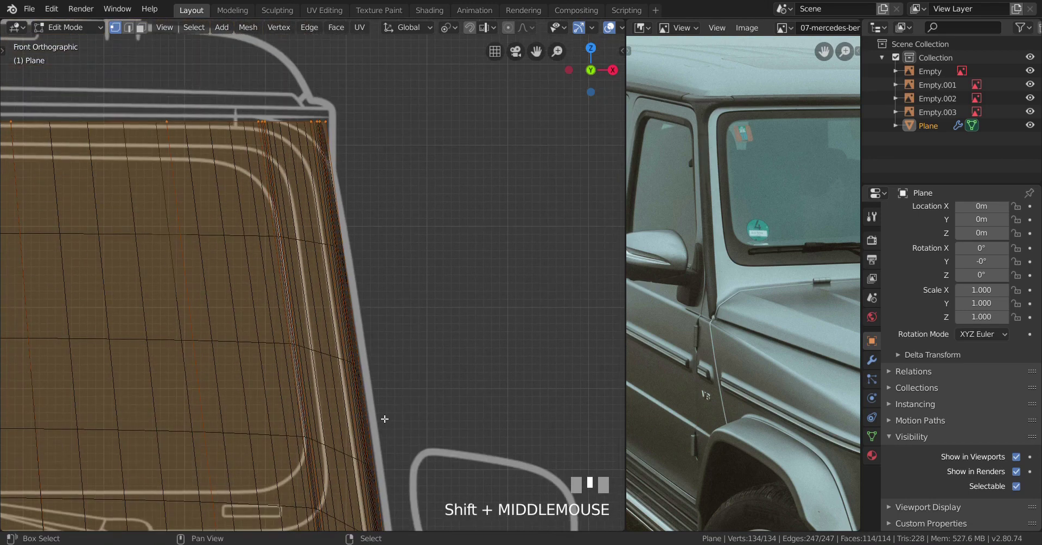
key("ctrl+z")
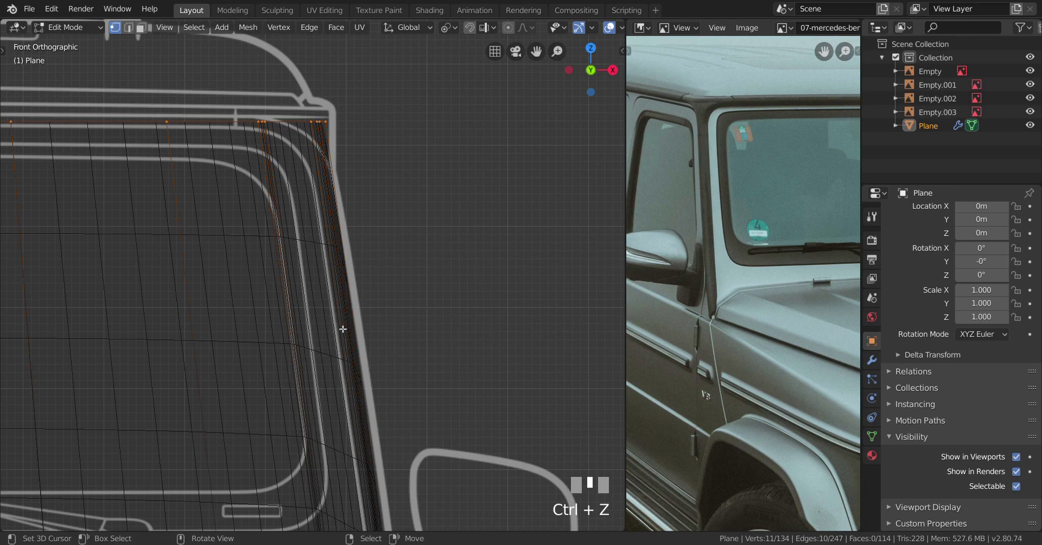
middle_click_drag(377, 360, 491, 445, "shift")
scroll(384, 376, "up", 2)
scroll(384, 377, "down", 2)
Step: Inspect the windshield surface and its outer corner in solid shading in Object Mode
middle_click_drag(384, 376, 389, 430)
key("z")
key("Tab")
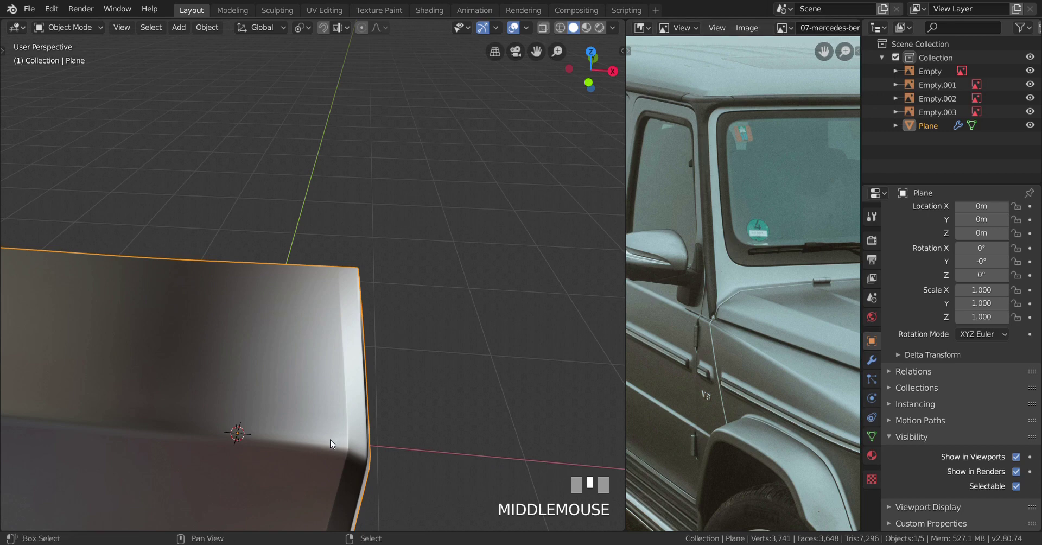
Step: Examine the windshield's outer corner in solid shading, from the hood corner up to the roof edge
middle_click_drag(330, 440, 345, 411, "shift")
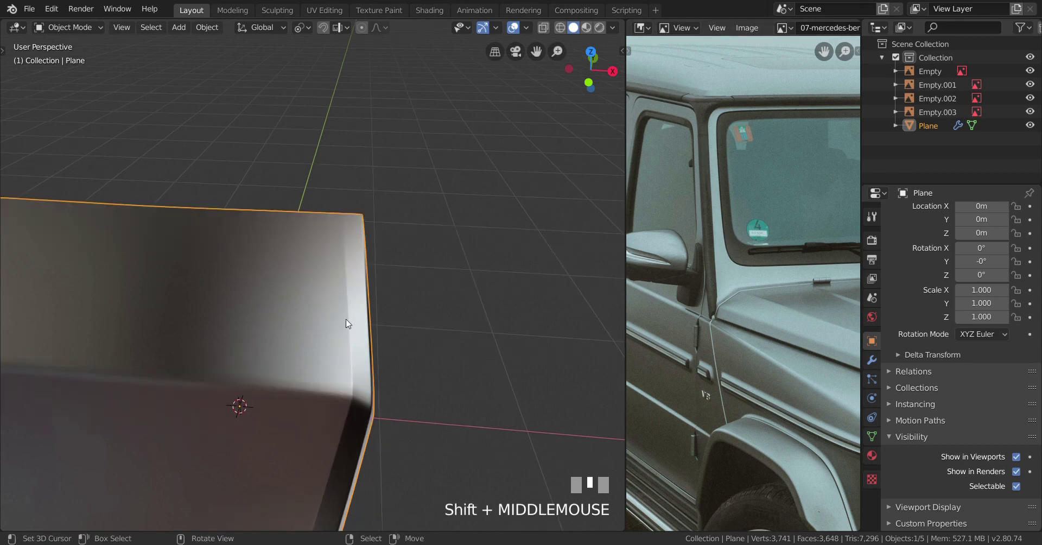
middle_click_drag(347, 324, 341, 394)
scroll(369, 336, "up", 2)
middle_click_drag(369, 336, 305, 339, "shift")
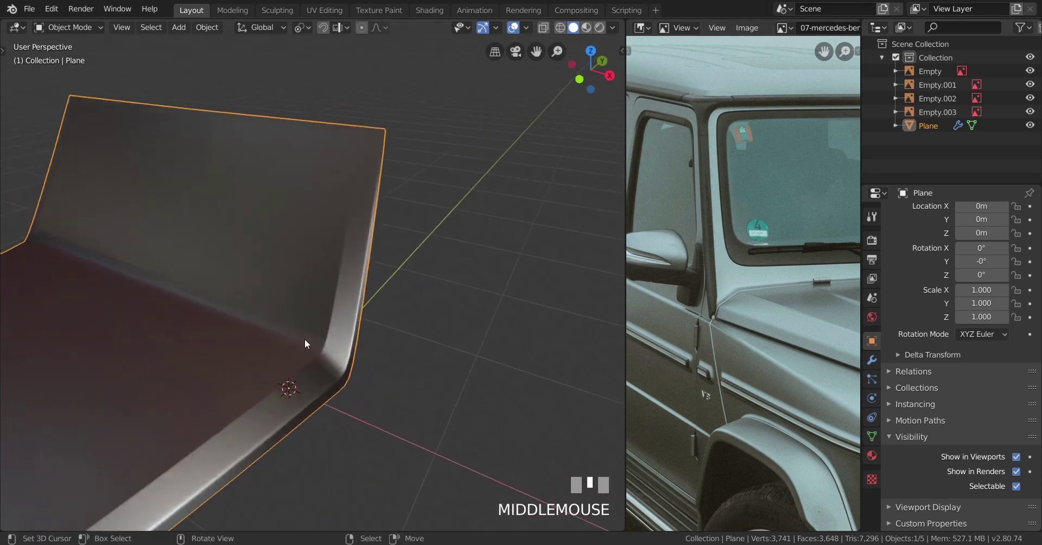
scroll(389, 428, "up", 2)
scroll(429, 202, "down", 3)
middle_click_drag(415, 226, 402, 242, "shift")
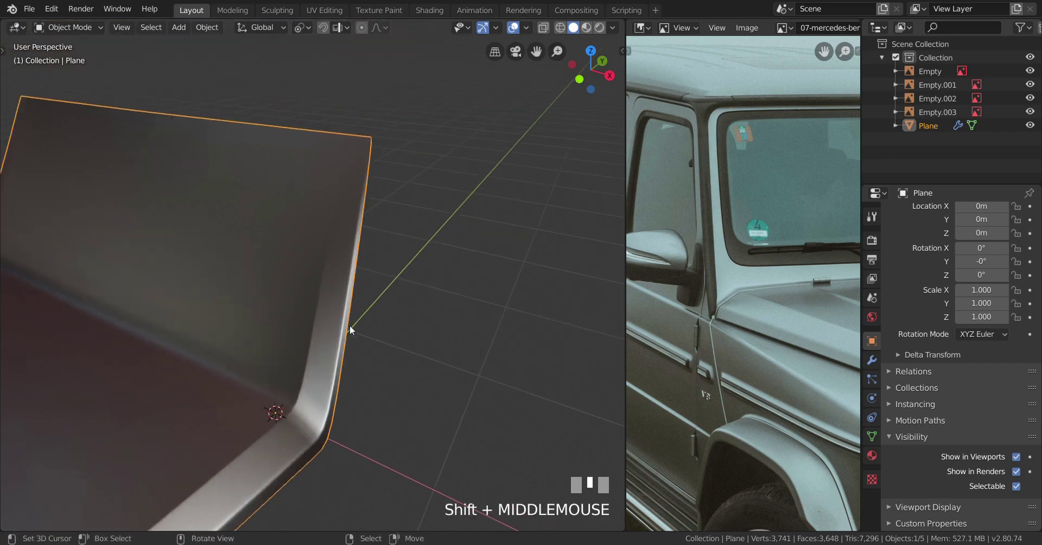
mouse_move(321, 402)
middle_mouse_down()
mouse_move(292, 401)
mouse_move(336, 395)
mouse_move(336, 406)
mouse_move(349, 405)
mouse_move(316, 403)
middle_mouse_up()
middle_click_drag(329, 354, 355, 286)
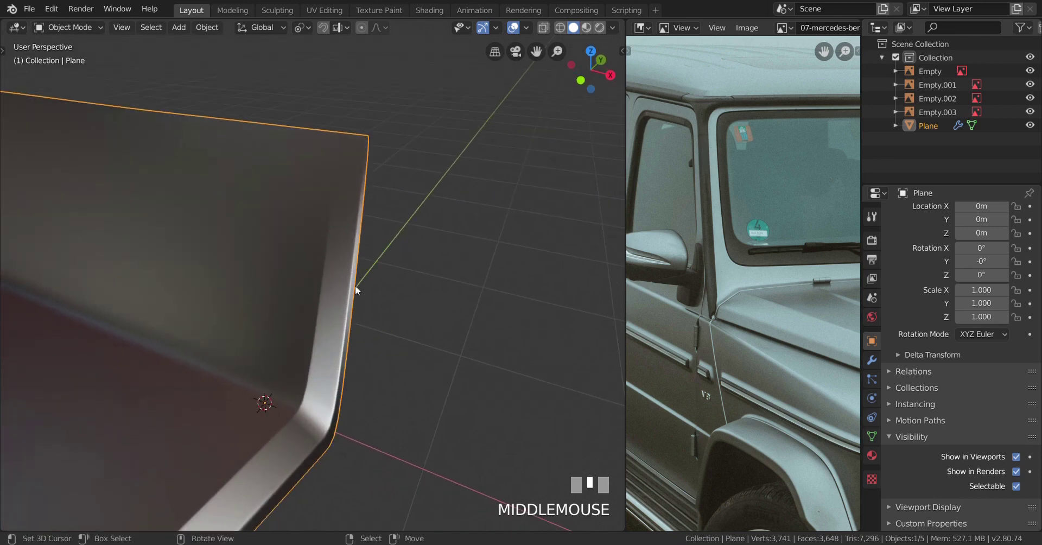
middle_click_drag(351, 352, 344, 375)
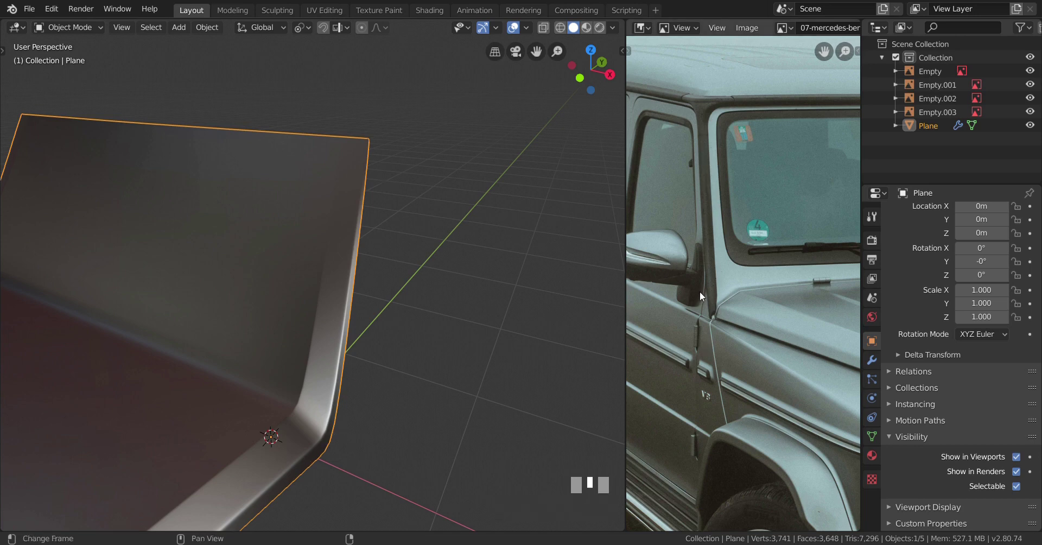
Step: Compare the windshield's outer corner with the pillar in the reference photo and with the front blueprint in wireframe
middle_click_drag(715, 301, 728, 292)
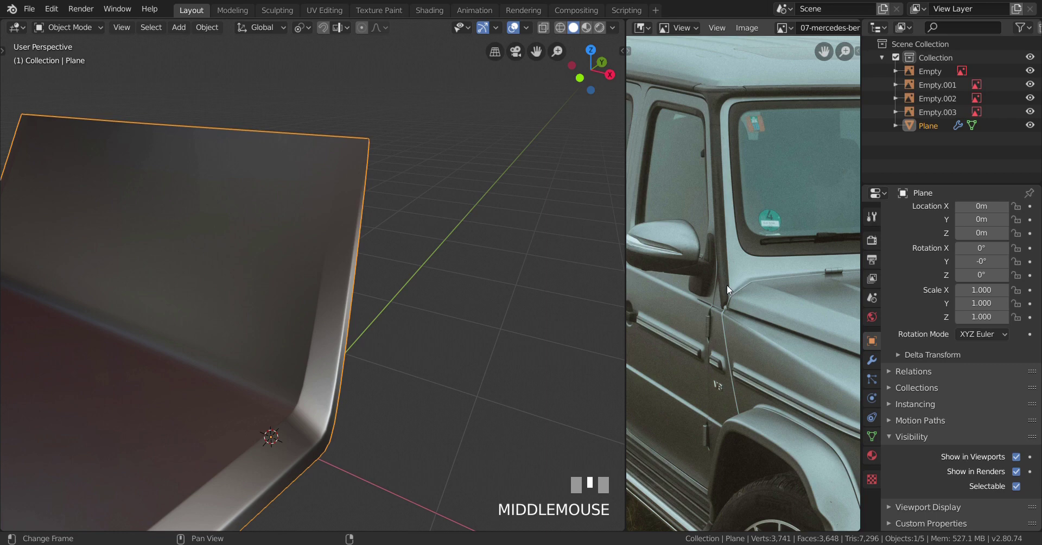
scroll(729, 298, "up", 1)
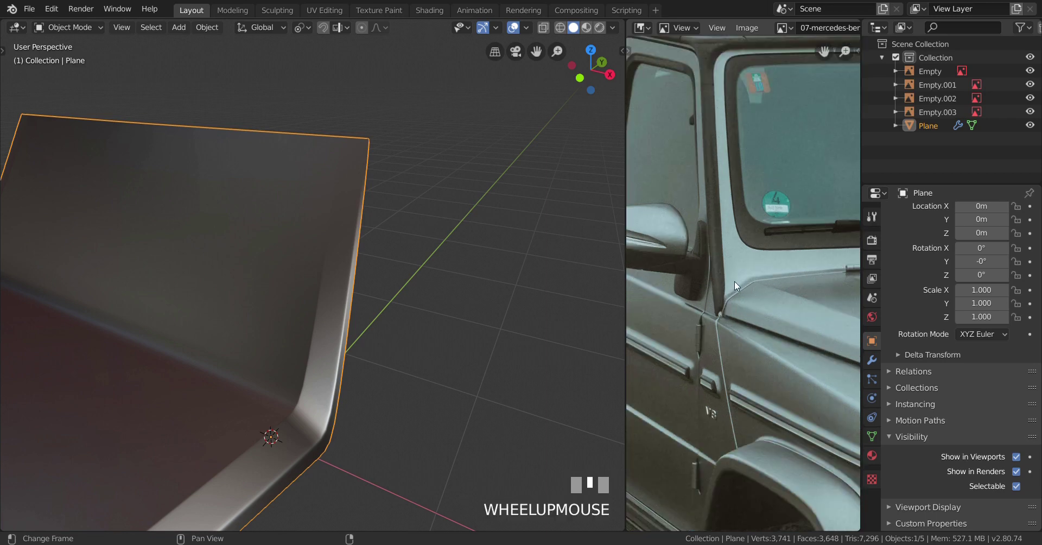
scroll(396, 369, "down", 2)
middle_click_drag(396, 369, 363, 285)
scroll(407, 379, "up", 1)
middle_click_drag(347, 379, 388, 361)
scroll(390, 360, "up", 1)
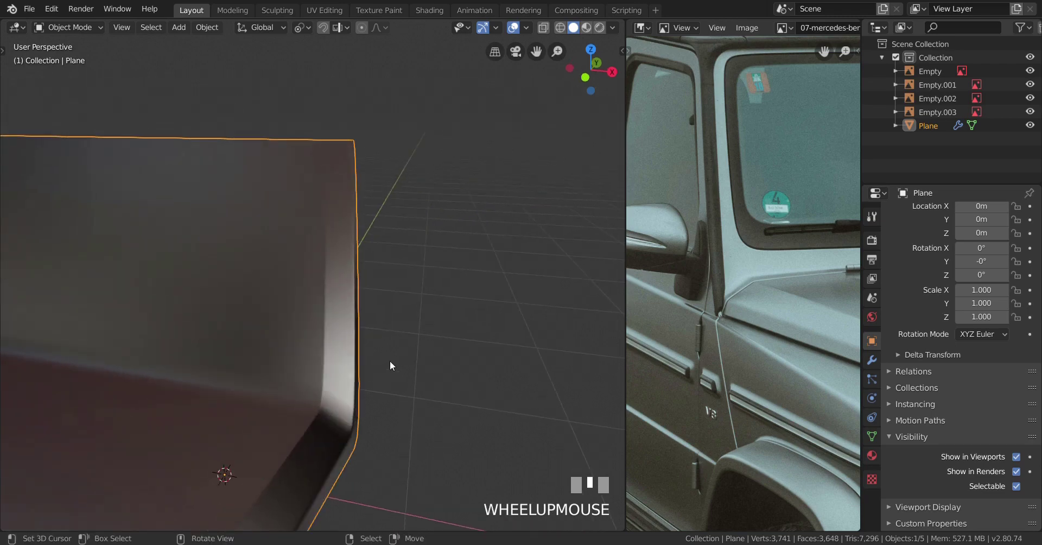
key("KP_1")
scroll(389, 361, "up", 3)
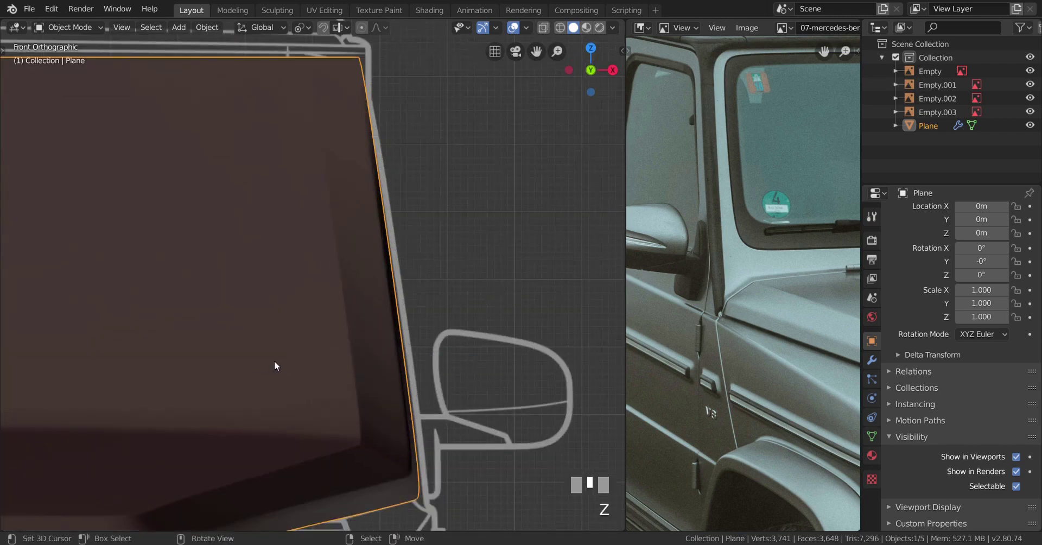
key("z")
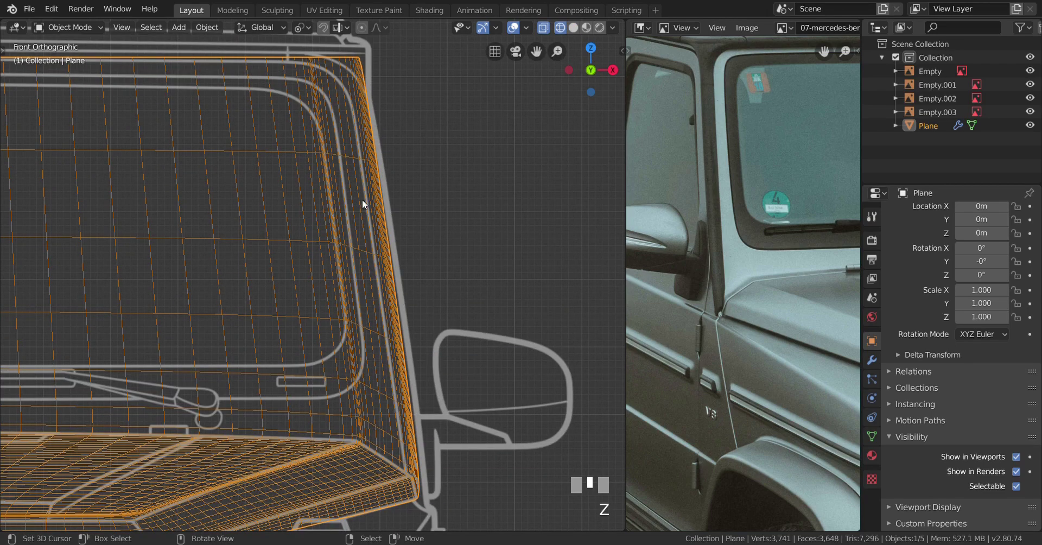
scroll(418, 445, "down", 2)
middle_click_drag(408, 429, 364, 405)
scroll(391, 415, "up", 2)
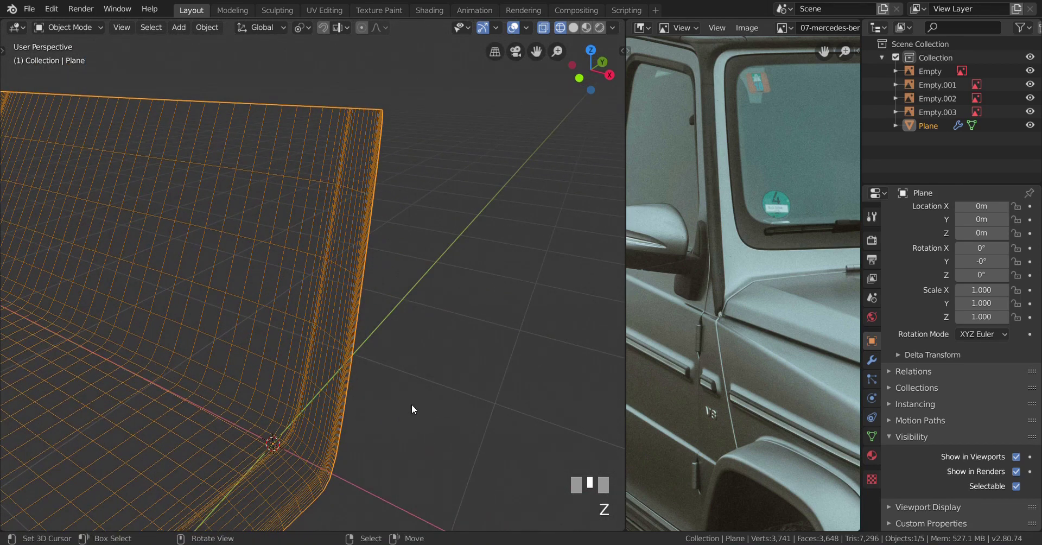
Step: Add a horizontal loop cut across the windshield with even spacing, slid about 0.94 down to its base above the hood
key("z")
mouse_move(512, 400)
middle_mouse_down()
mouse_move(364, 407)
mouse_move(353, 390)
mouse_move(319, 386)
mouse_move(326, 380)
middle_mouse_up()
scroll(363, 392, "up", 2)
scroll(326, 378, "up", 1)
scroll(330, 370, "down", 1)
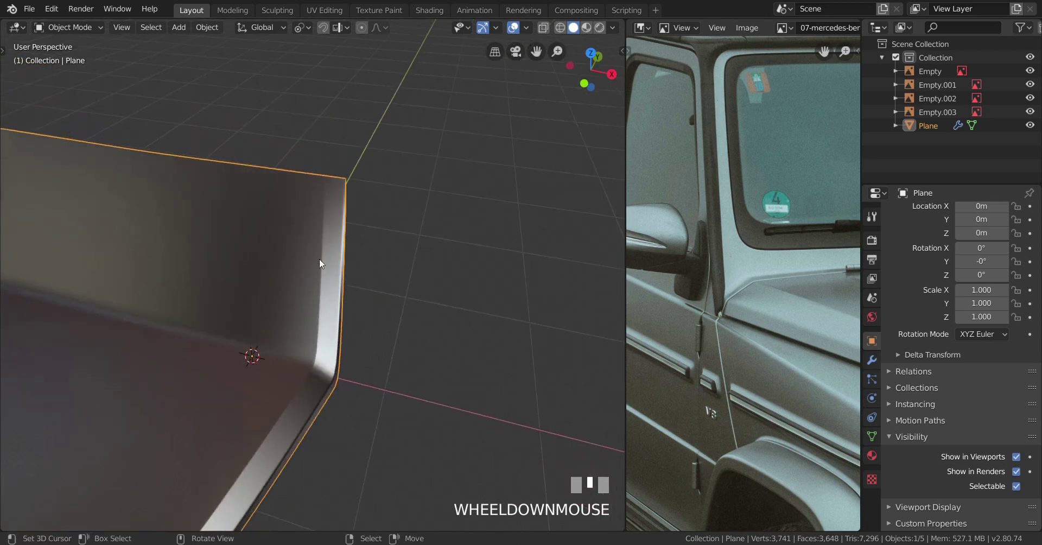
scroll(365, 336, "up", 1)
key("Tab")
scroll(349, 353, "up", 1)
middle_click_drag(349, 353, 360, 373)
key("ctrl+r")
left_click(374, 250)
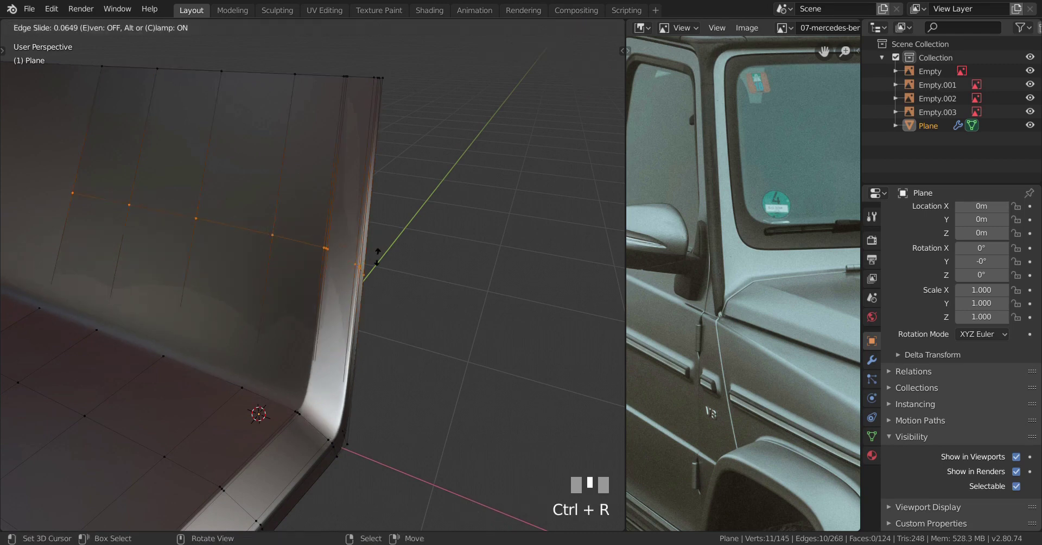
key("e")
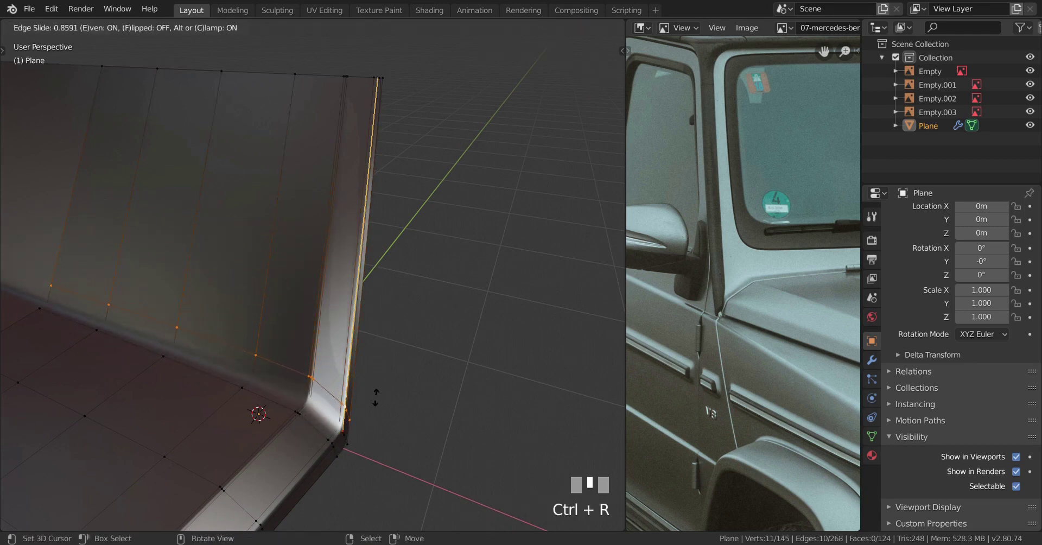
key("shift")
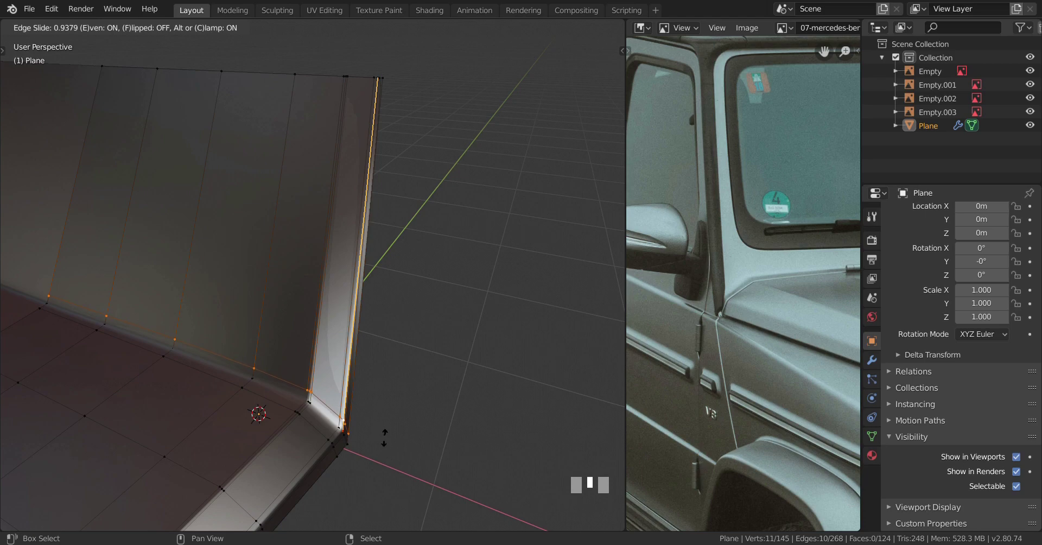
left_click(385, 445, "shift")
Step: Duplicate the windshield faces from the base loop to the roof edge in place and separate the copy into a new mesh
scroll(381, 438, "up", 2)
middle_click_drag(382, 437, 343, 317)
scroll(342, 317, "up", 2)
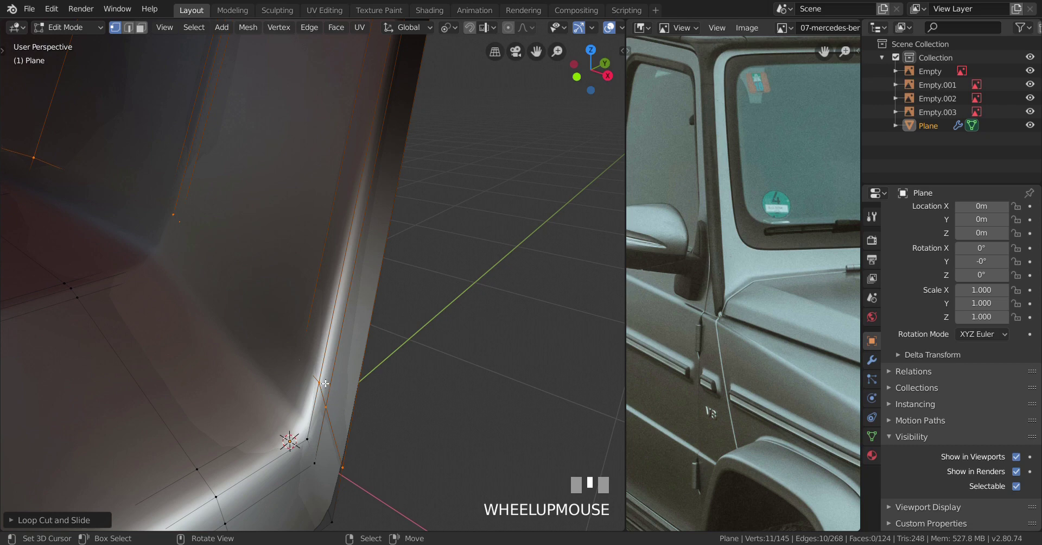
right_click(325, 383)
scroll(321, 374, "down", 3)
middle_click_drag(316, 365, 336, 304, "shift")
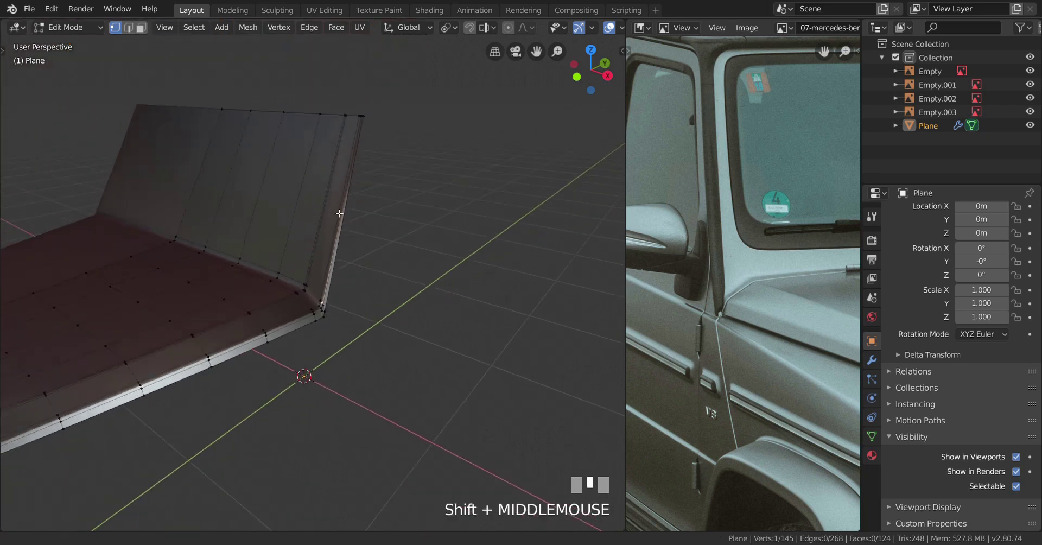
scroll(338, 298, "up", 2)
right_click(506, 253, "ctrl+shift")
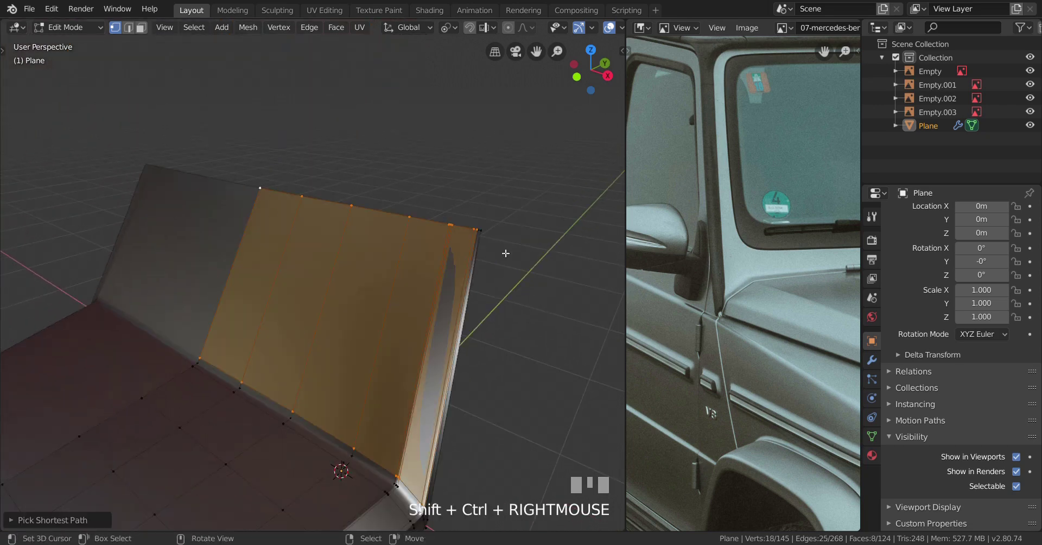
mouse_move(384, 295)
middle_mouse_down("shift")
mouse_move(344, 291)
mouse_move(365, 291)
middle_mouse_up("shift")
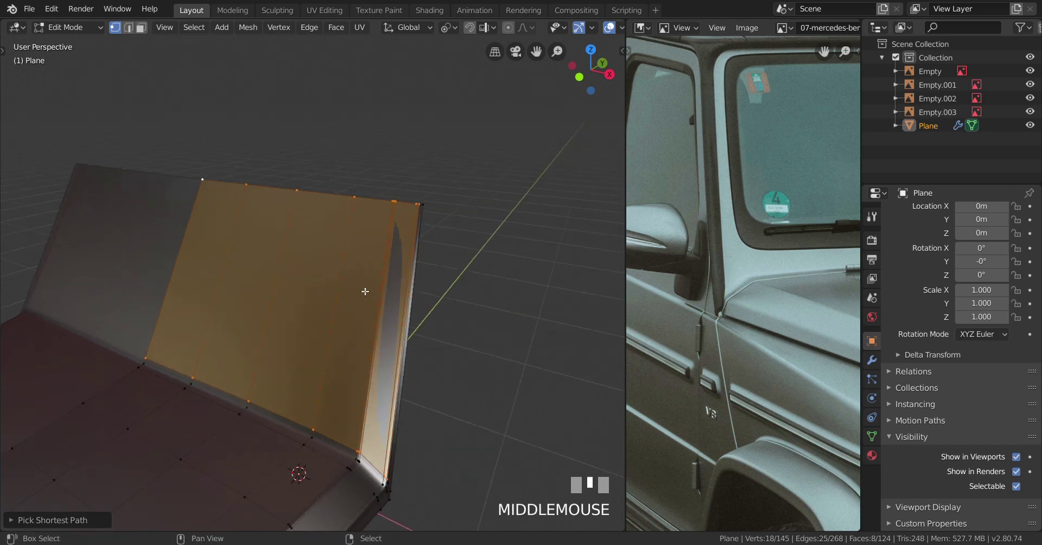
key("shift+d")
right_click(346, 297)
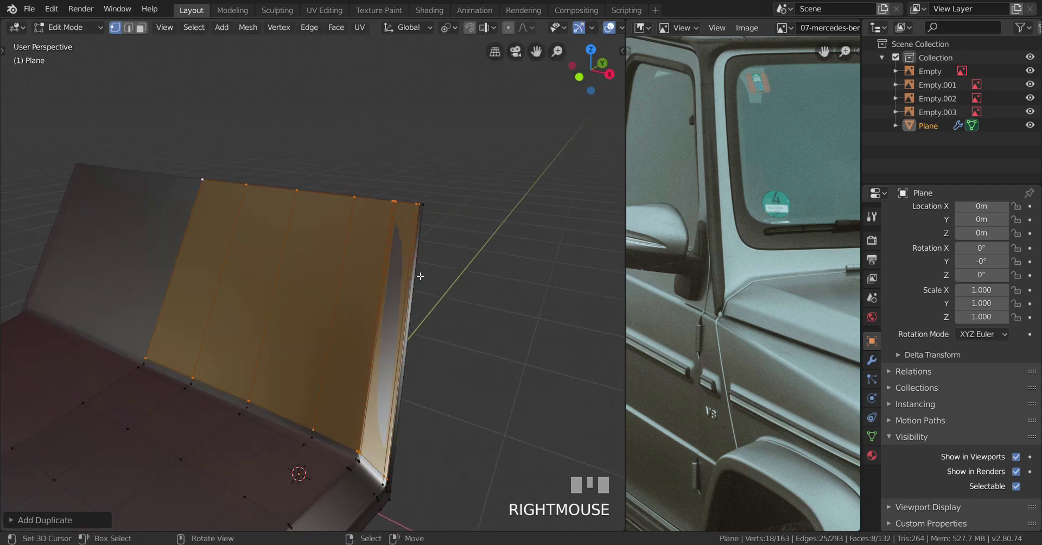
key("p")
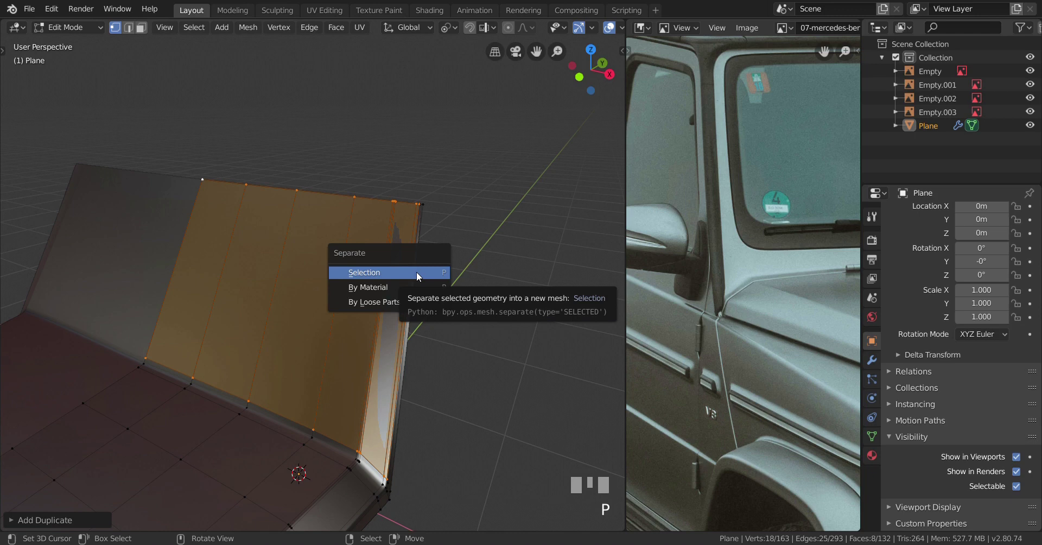
left_click(416, 272)
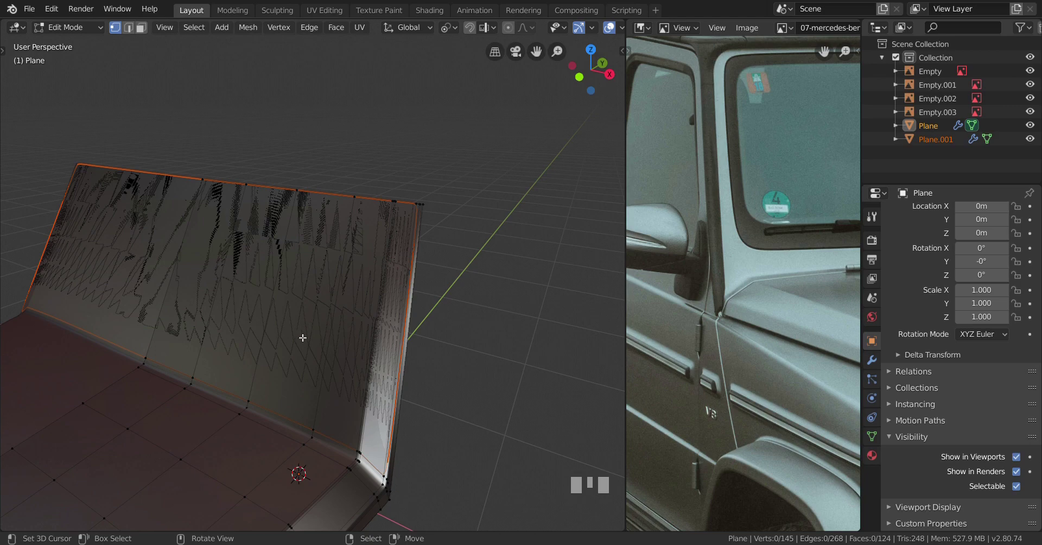
Step: Select the body mesh's upright windshield edge beside the pillar, from the base loop to the roof edge, and try sliding it
scroll(322, 330, "up", 4)
middle_click_drag(323, 329, 385, 348)
middle_click_drag(400, 383, 354, 382, "shift")
scroll(346, 382, "up", 2)
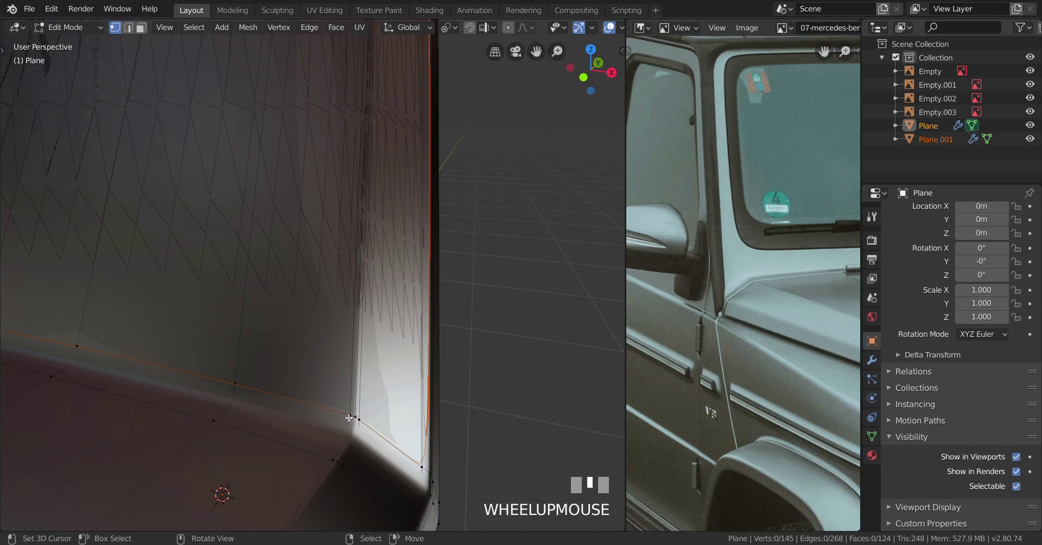
scroll(354, 365, "down", 2)
middle_click_drag(353, 365, 372, 305, "shift")
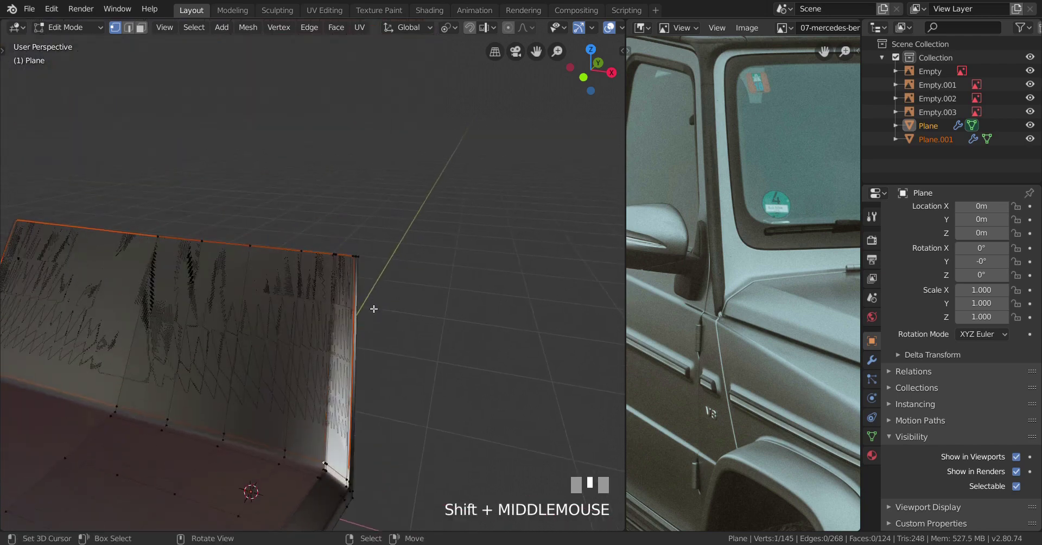
scroll(344, 249, "up", 4)
mouse_move(339, 254)
middle_mouse_down("shift")
mouse_move(309, 312)
mouse_move(344, 249)
middle_mouse_up("shift")
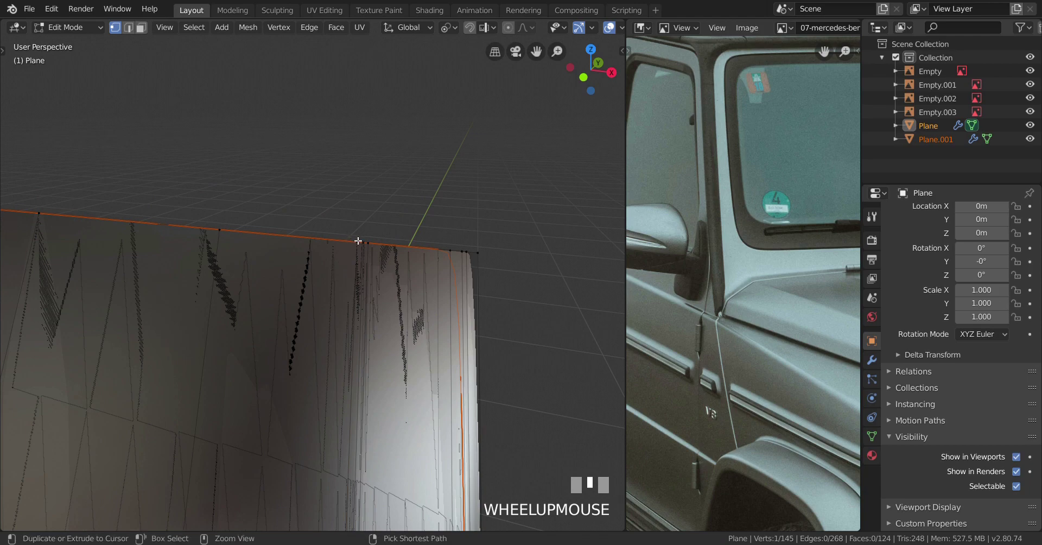
right_click(360, 243, "ctrl")
scroll(391, 324, "down", 2)
middle_click_drag(391, 323, 341, 245, "shift")
scroll(351, 334, "up", 3)
key("g")
key("g")
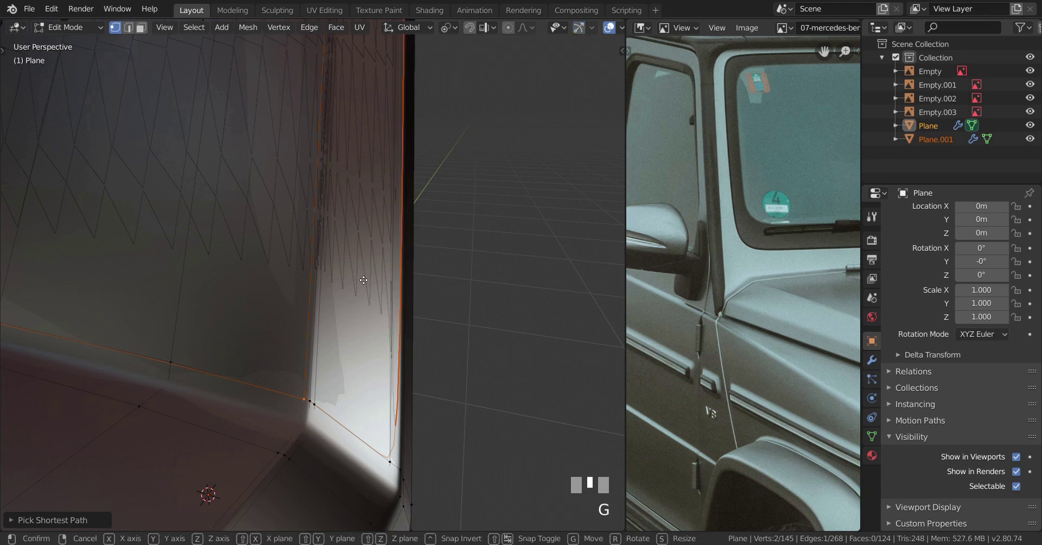
right_click(357, 268)
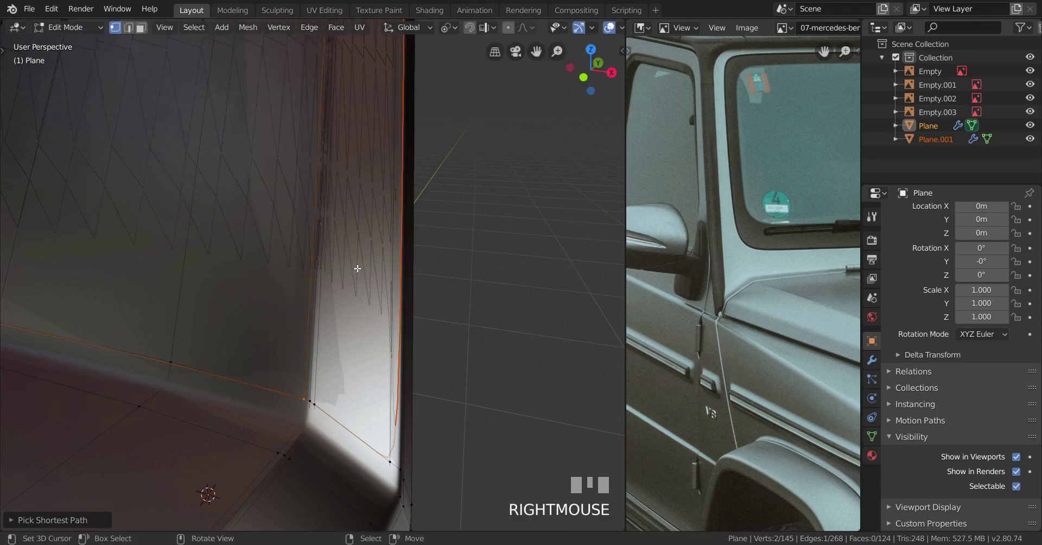
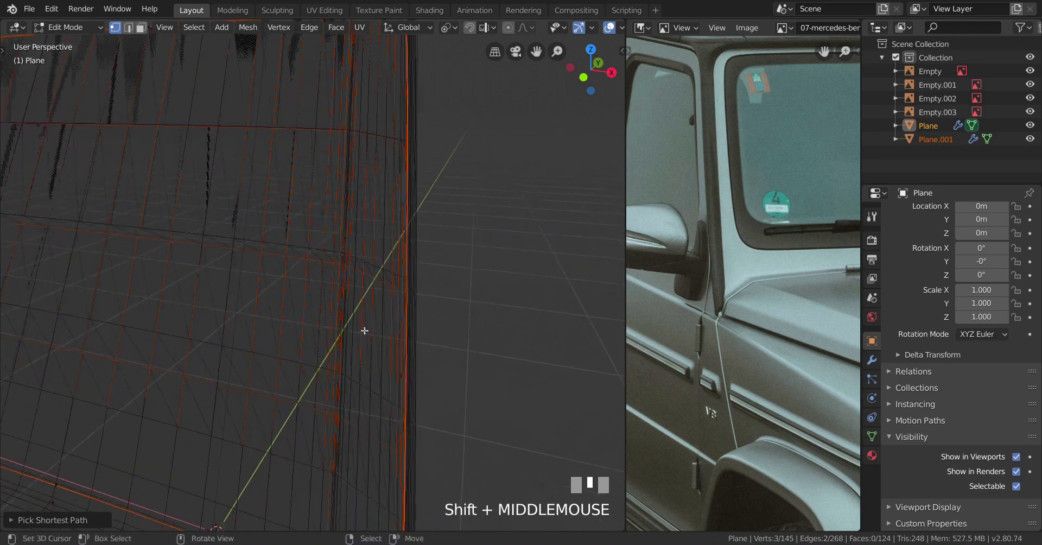
Step: Slide the upright windshield edge and the vertex below it toward the center, then slide only the part above the base loop again
scroll(423, 353, "up", 3)
key("g")
key("g")
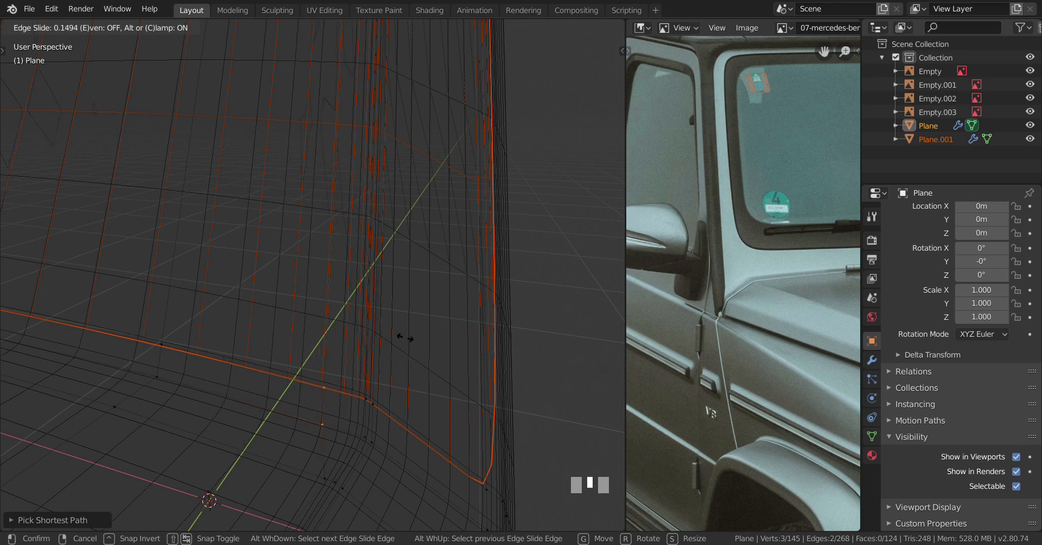
left_click(391, 353)
left_click_drag(365, 415, 266, 460, "ctrl")
key("g")
key("g")
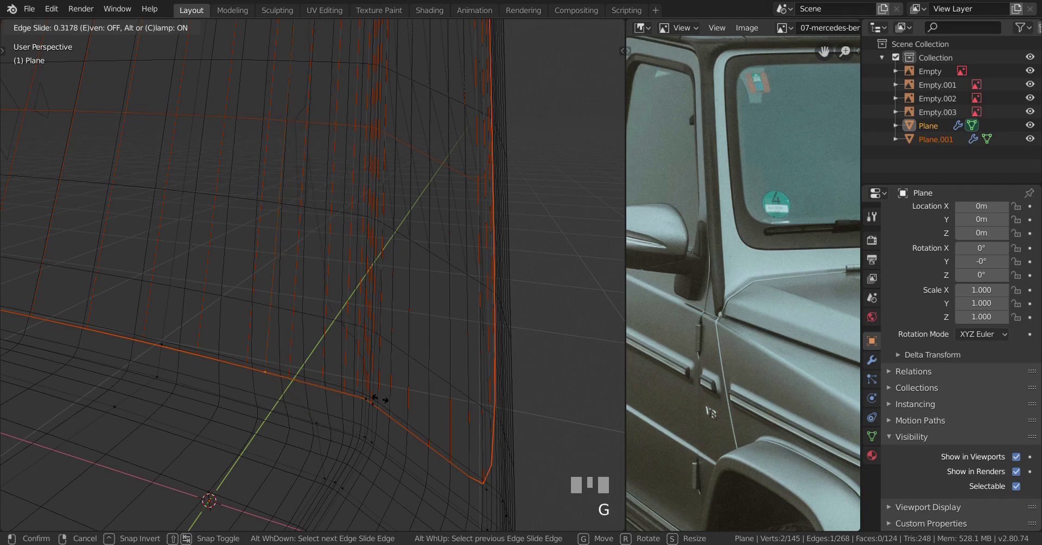
left_click(373, 394)
Step: Select the body mesh's upright edges at the windshield corner, from the vertex below the base loop to the roof edge, and slide them toward the pillar
scroll(373, 392, "down", 2)
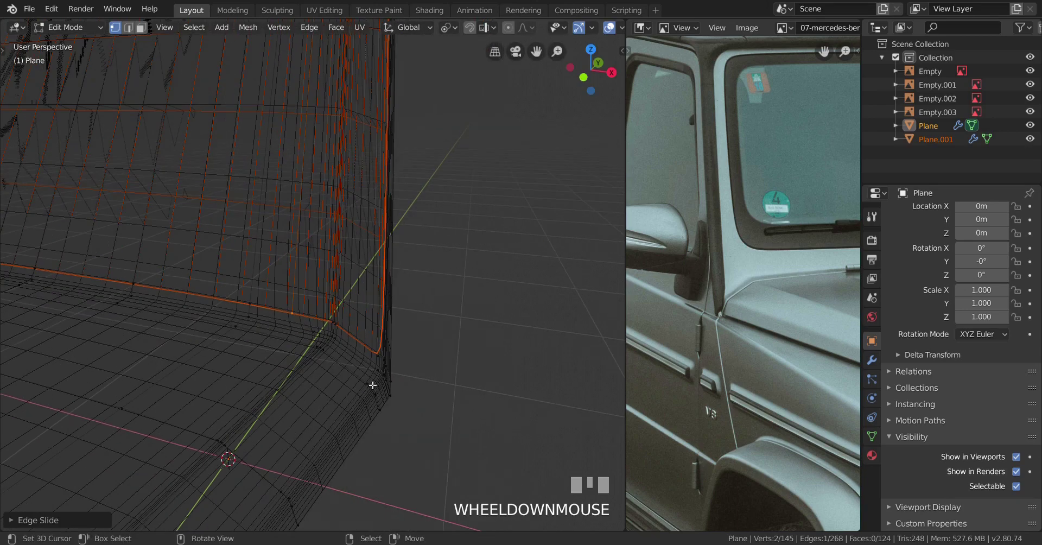
key("shift+z")
mouse_move(370, 390)
middle_mouse_down("shift")
mouse_move(371, 414)
mouse_move(358, 402)
middle_mouse_up("shift")
scroll(350, 395, "up", 1)
right_click(345, 390)
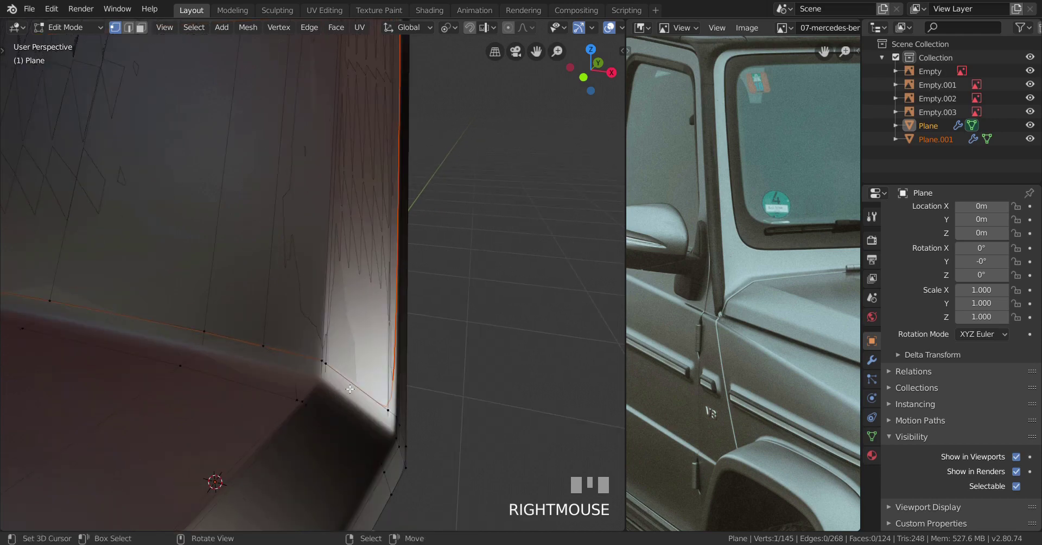
key("shift+z")
scroll(327, 392, "down", 2)
middle_click_drag(327, 392, 349, 390, "shift")
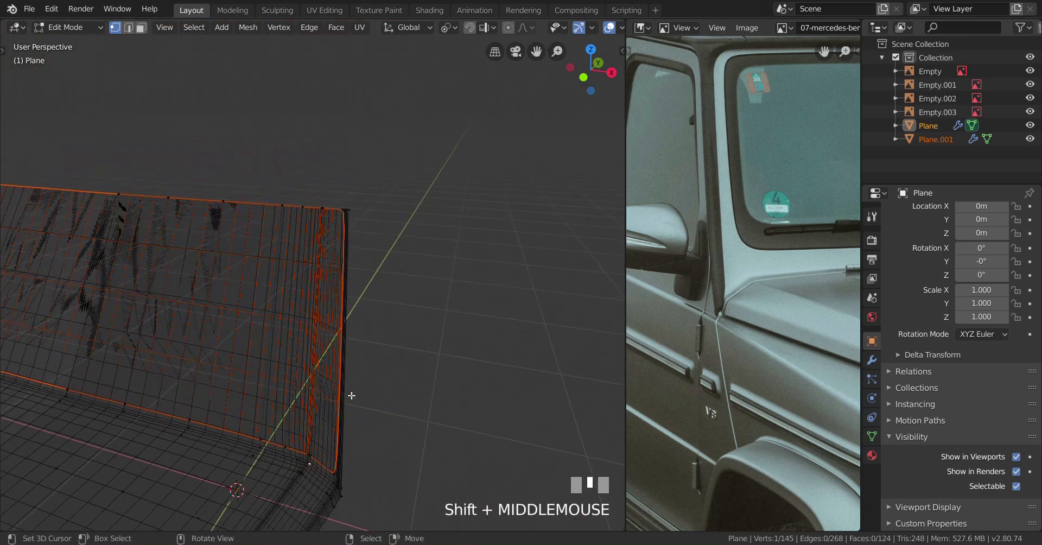
scroll(325, 350, "up", 3)
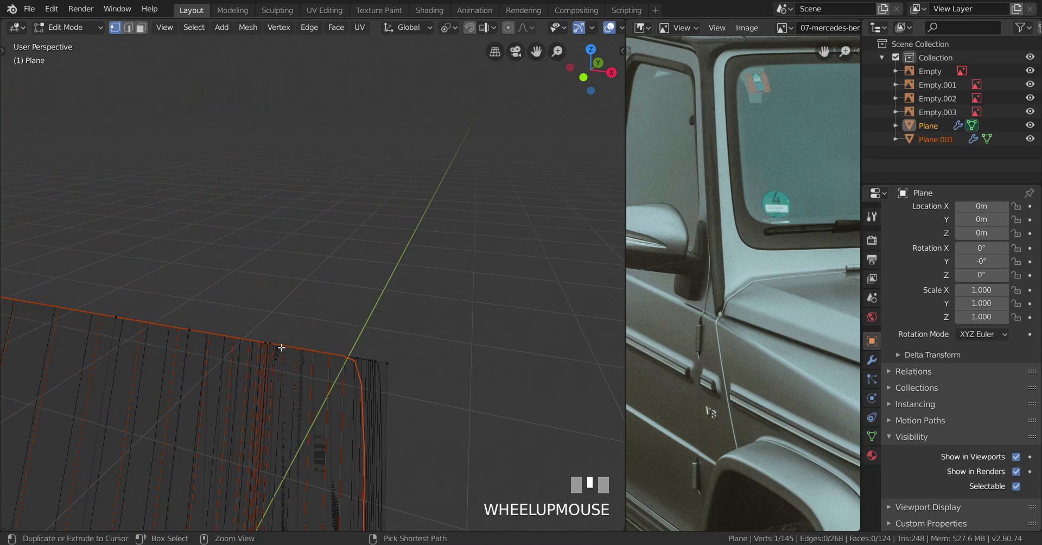
right_click(281, 347, "ctrl")
middle_click_drag(279, 344, 323, 405, "shift")
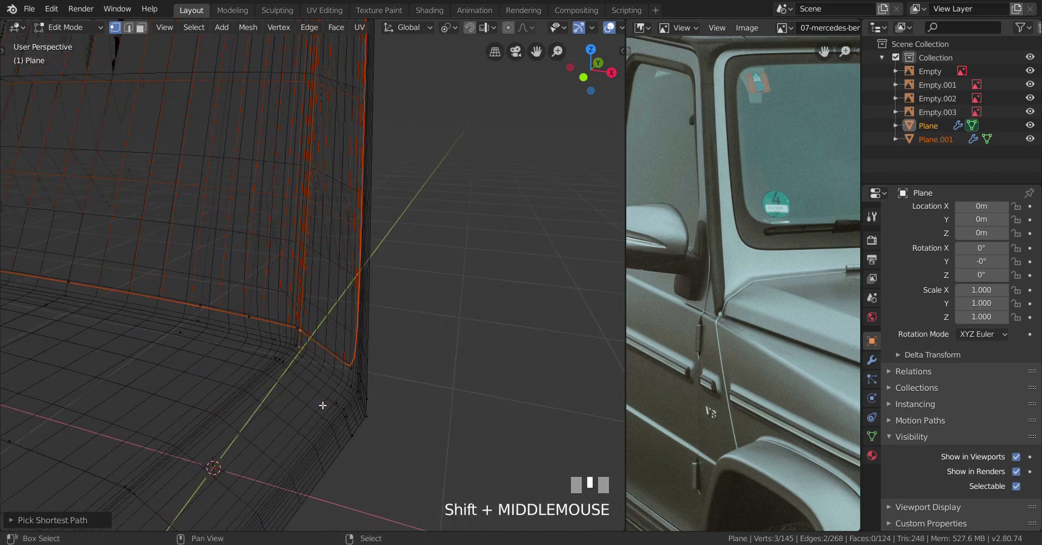
scroll(323, 405, "up", 2)
key("g")
key("g")
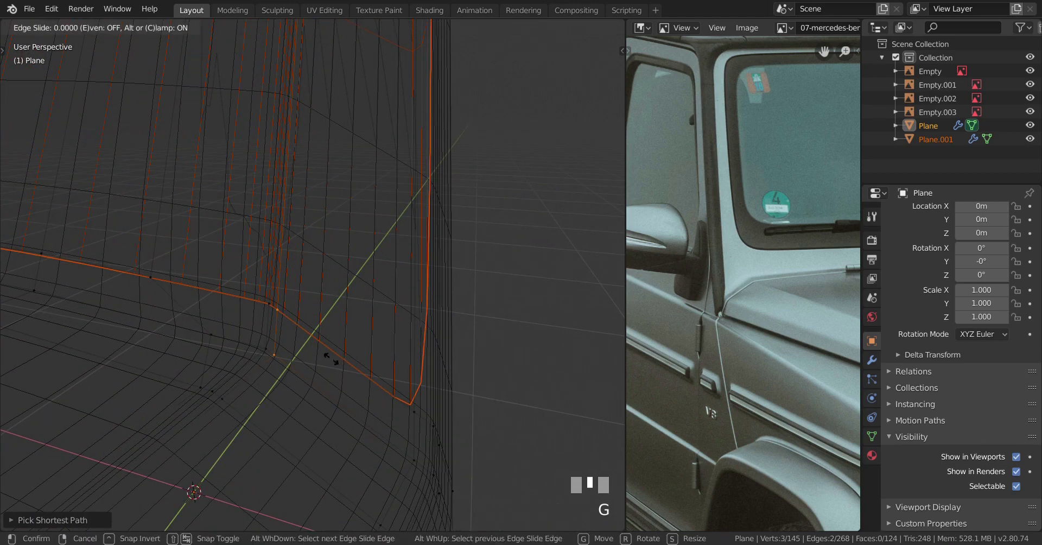
left_click(369, 384, "shift")
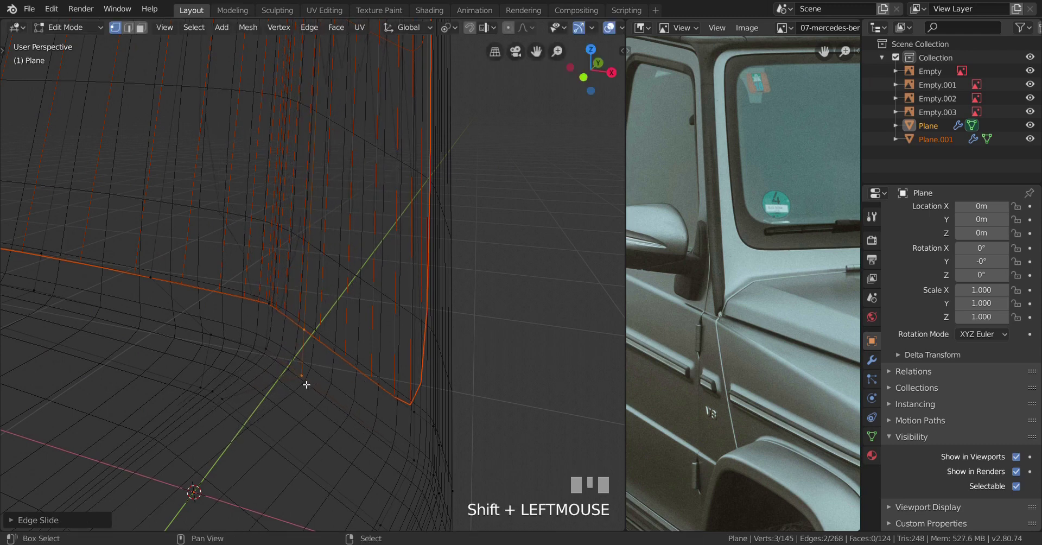
Step: Deselect the vertex below the base loop and slide the remaining upright corner edge further toward the pillar
left_click_drag(281, 361, 330, 411, "ctrl")
key("g")
key("g")
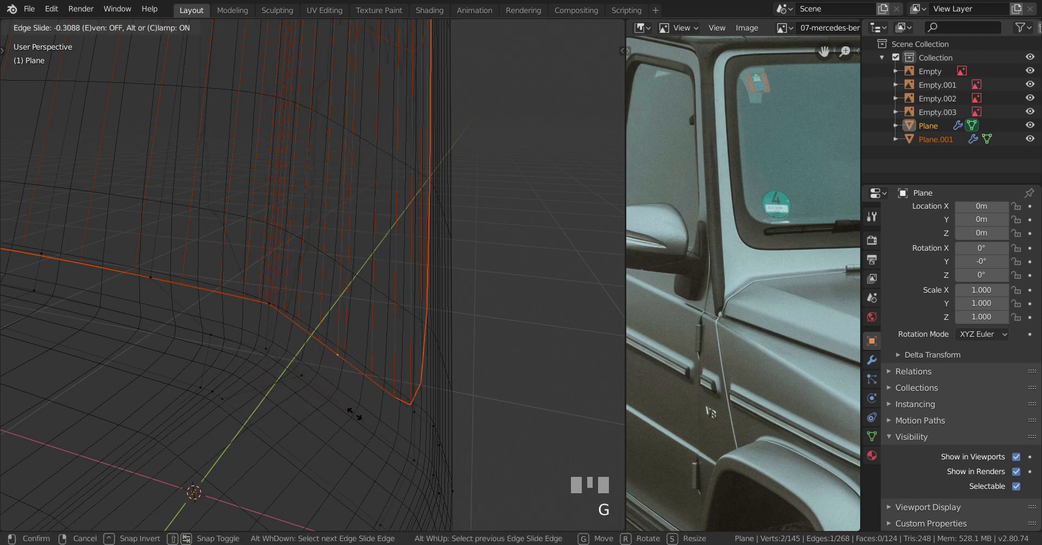
left_click(380, 428)
scroll(352, 397, "down", 2)
scroll(353, 398, "down", 1)
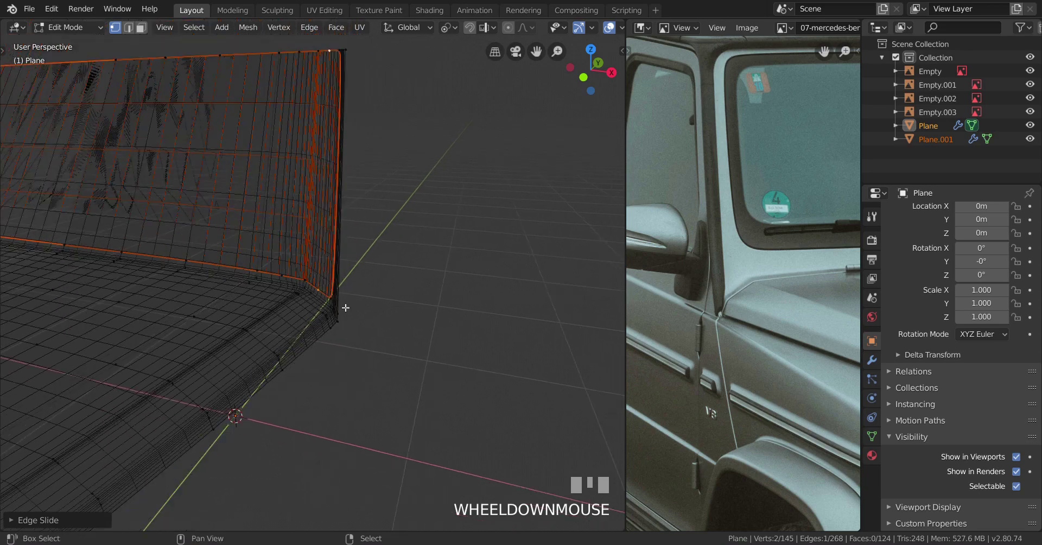
Step: Deselect everything in the body mesh, switch the viewport to solid shading and return to object mode
middle_click_drag(344, 305, 366, 457, "shift")
key("a")
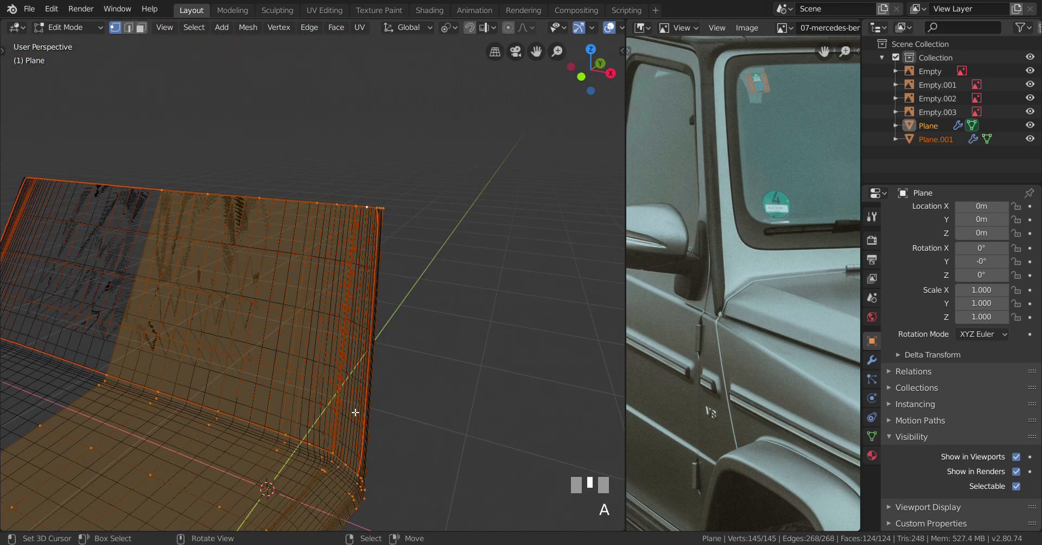
key("alt+a")
key("z")
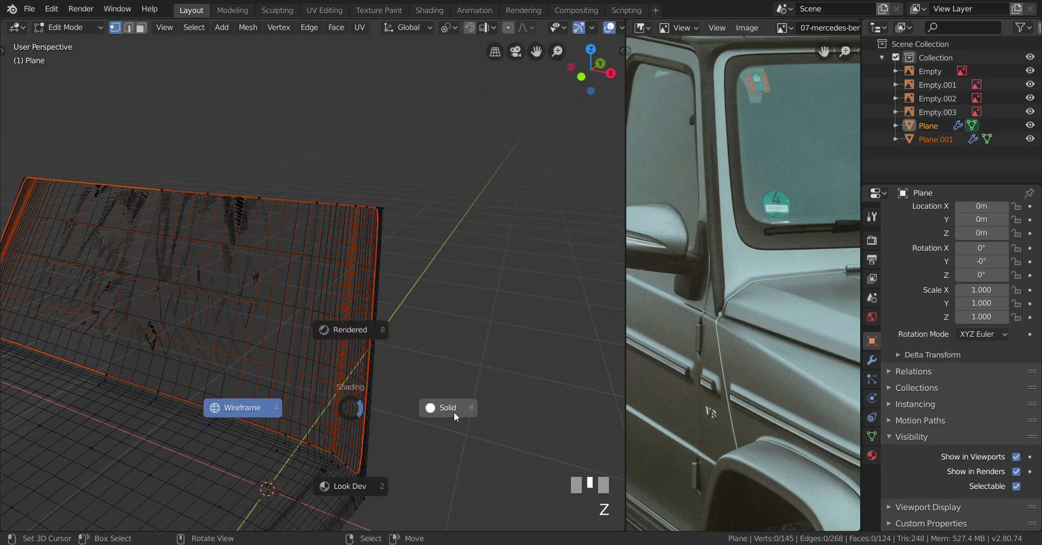
left_click(454, 412)
middle_click_drag(454, 412, 353, 439)
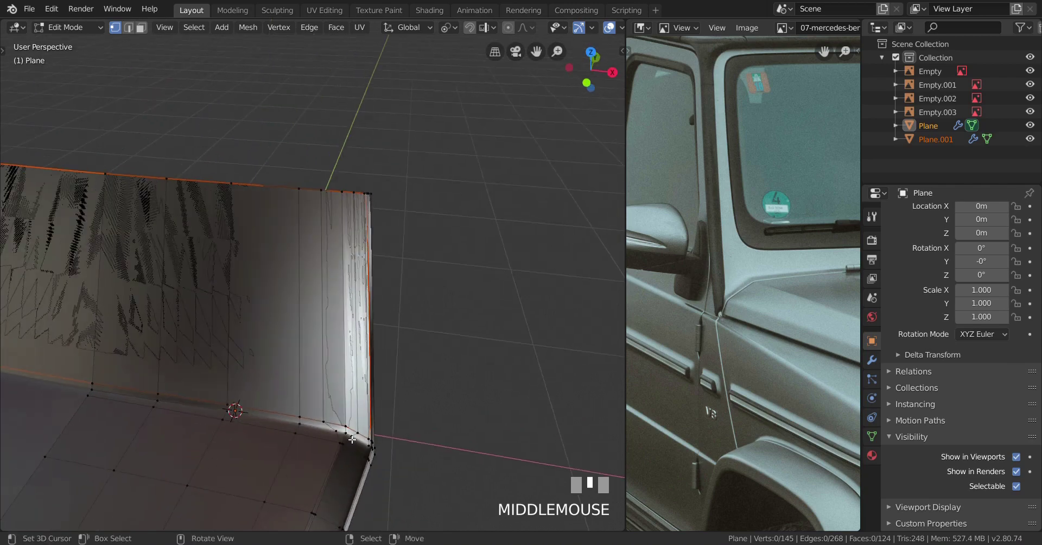
key("Tab")
right_click(293, 204)
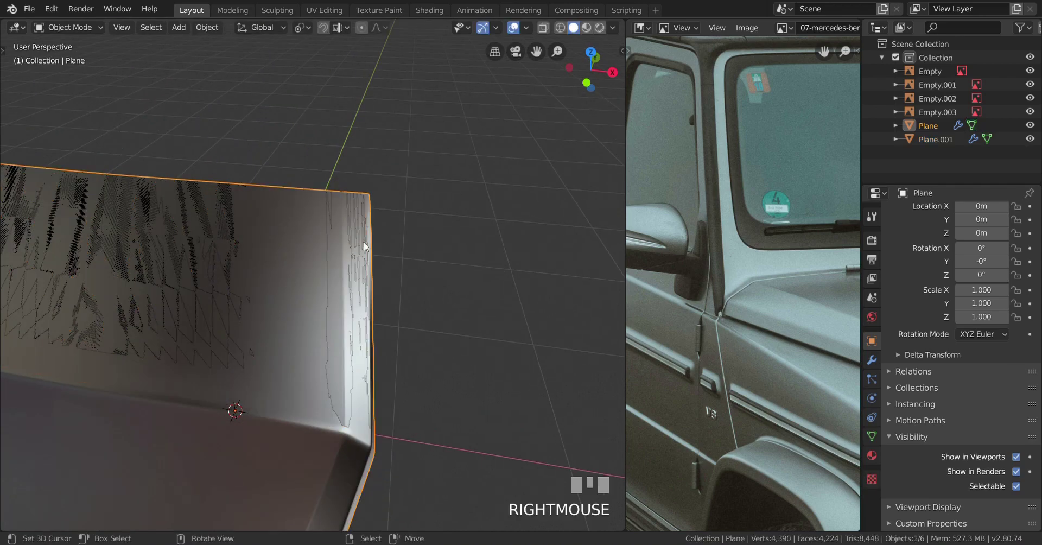
middle_click_drag(317, 245, 340, 312)
key("Tab")
key("Tab")
Step: Open the separate windshield mesh for editing and dissolve two closely spaced upright edges beside the pillar
right_click(344, 250)
key("Tab")
scroll(369, 367, "up", 2)
scroll(369, 367, "up", 2)
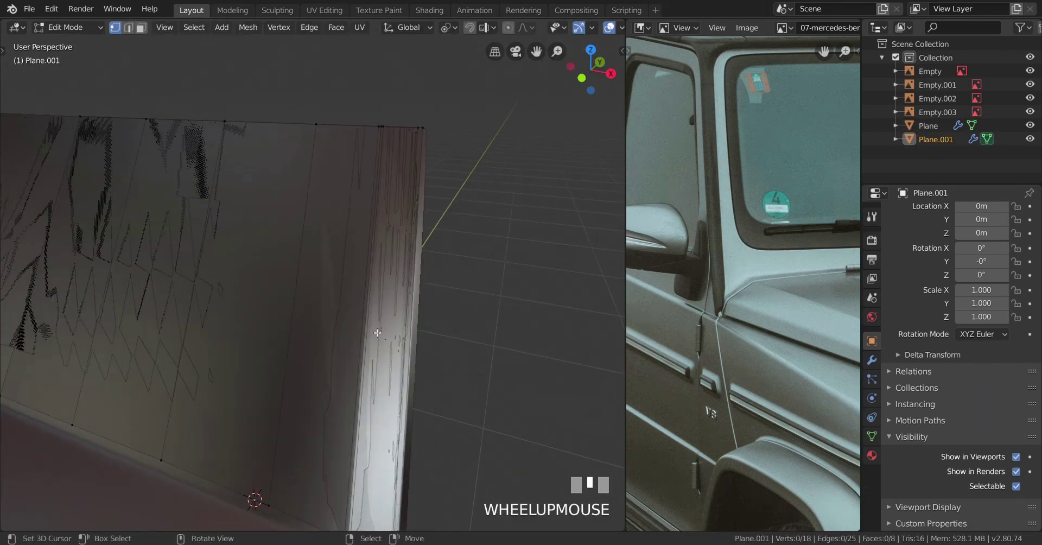
right_click(389, 286, "alt")
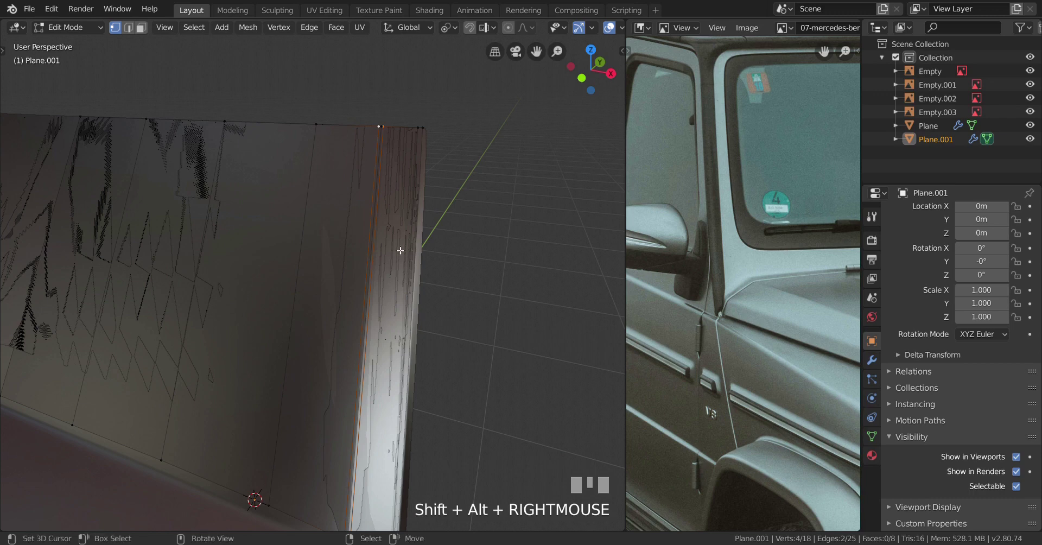
middle_click_drag(398, 244, 399, 315, "shift")
middle_click_drag(376, 279, 427, 289, "shift")
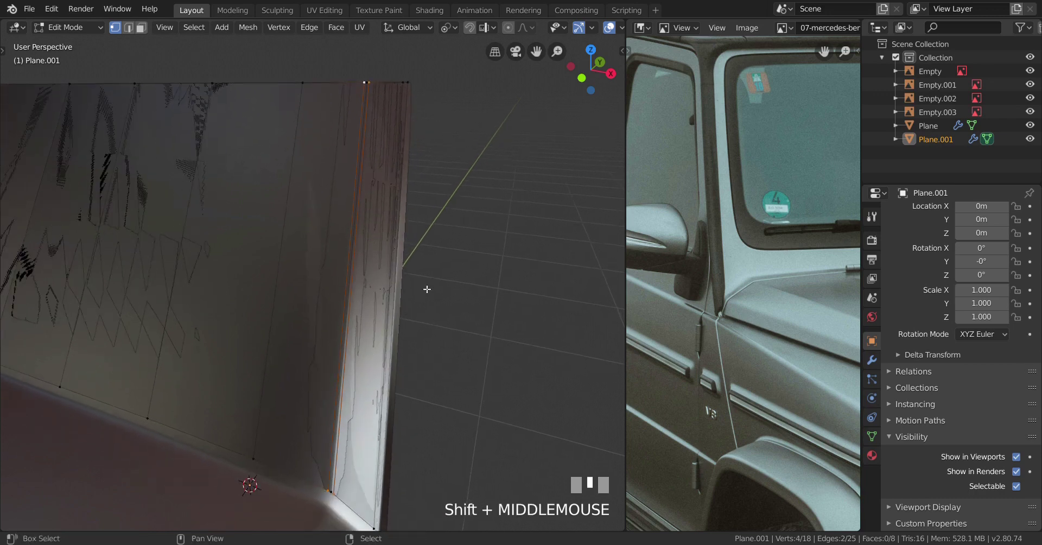
key("x")
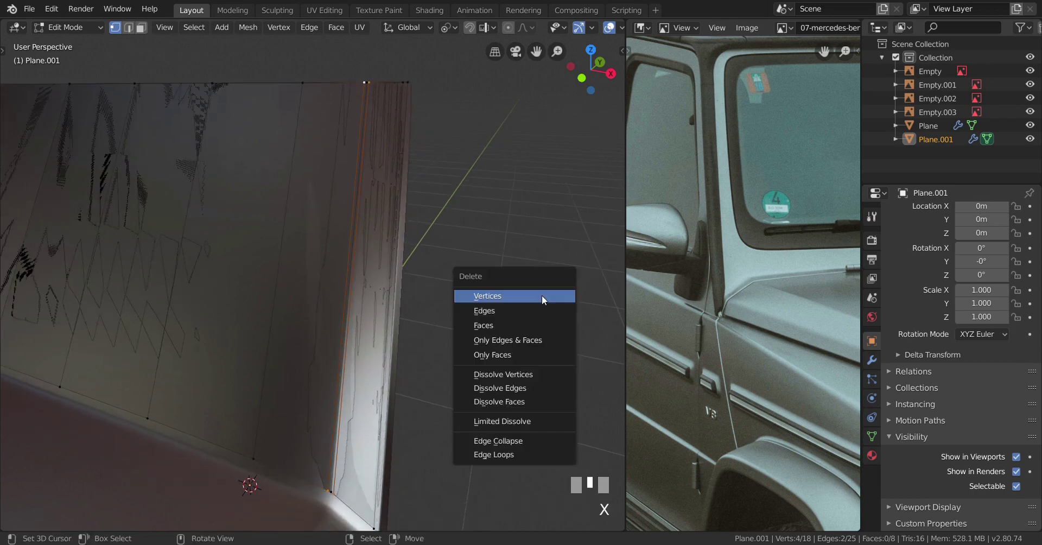
left_click(525, 386)
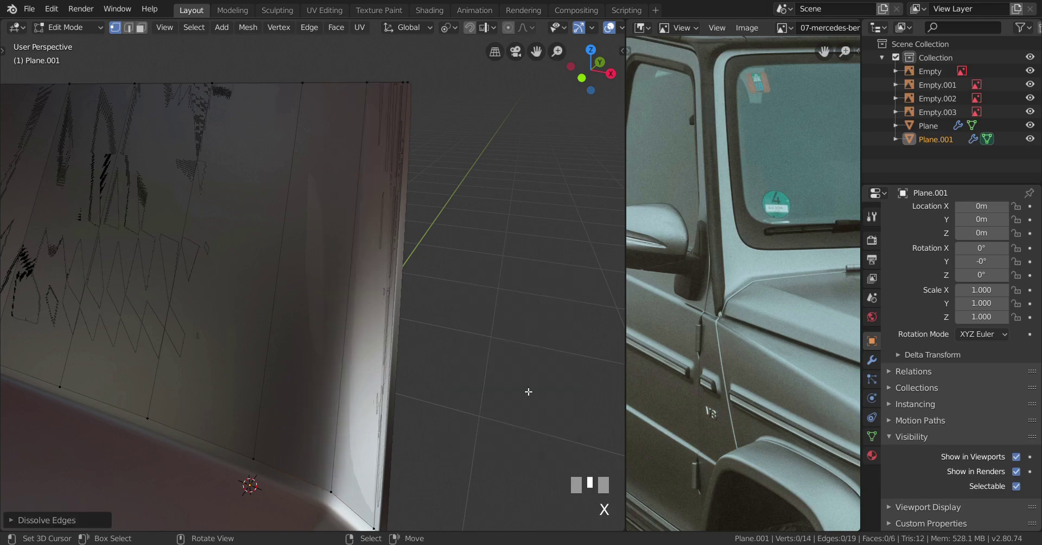
Step: Dissolve the windshield mesh's narrow upright edge next to its outer side border and return to object mode
middle_click_drag(528, 391, 434, 179)
right_click(432, 104, "alt")
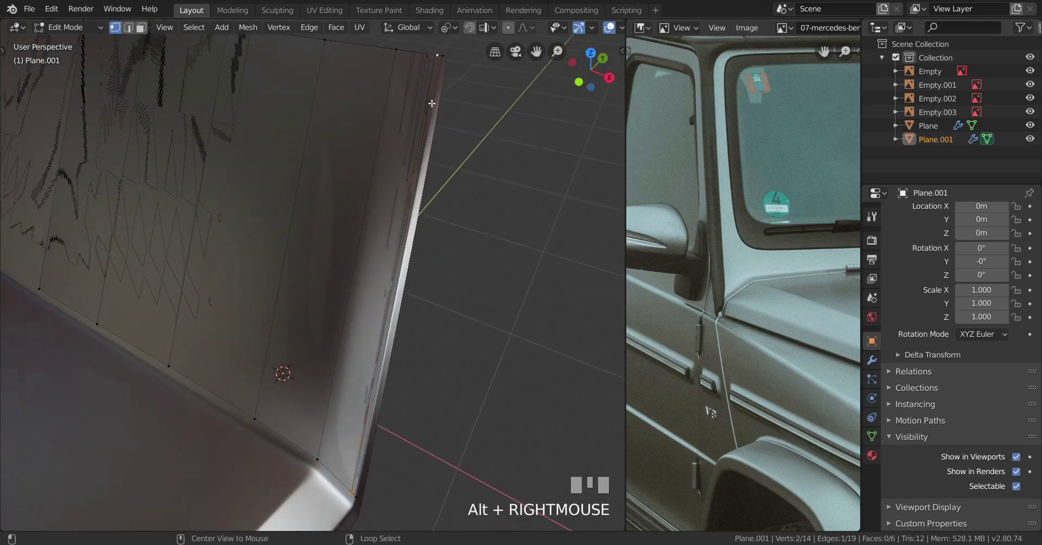
key("x")
left_click(510, 244)
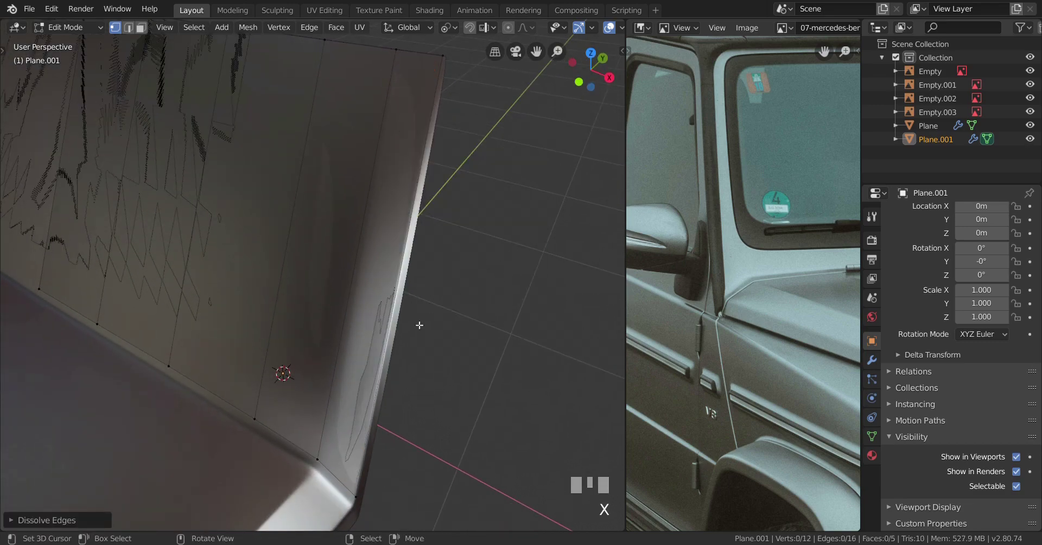
middle_click_drag(419, 323, 425, 344)
key("Tab")
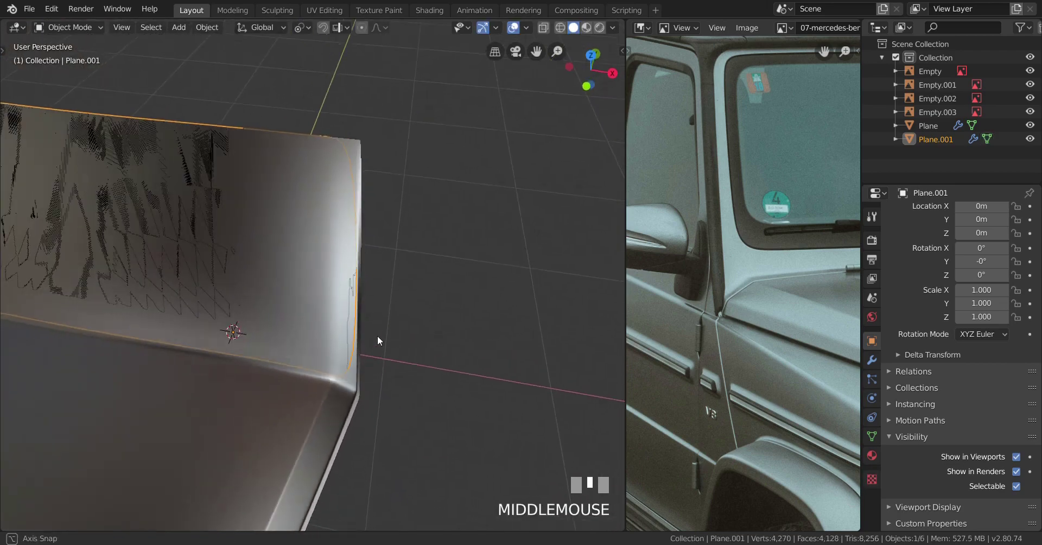
Step: Set the viewport's MatCap to the glossy dark red one with a horizontal white highlight
key("Tab")
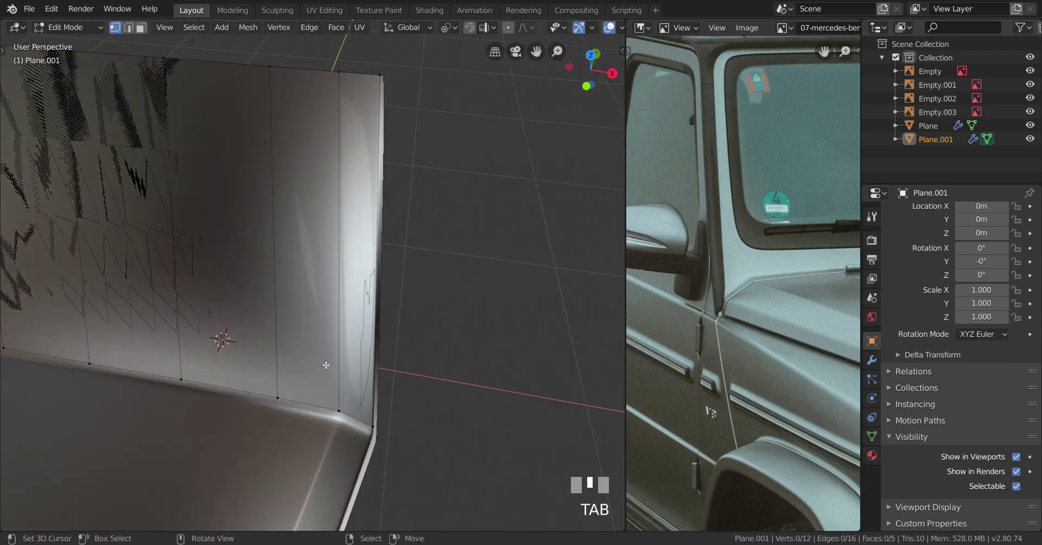
middle_click_drag(326, 365, 349, 359)
key("n")
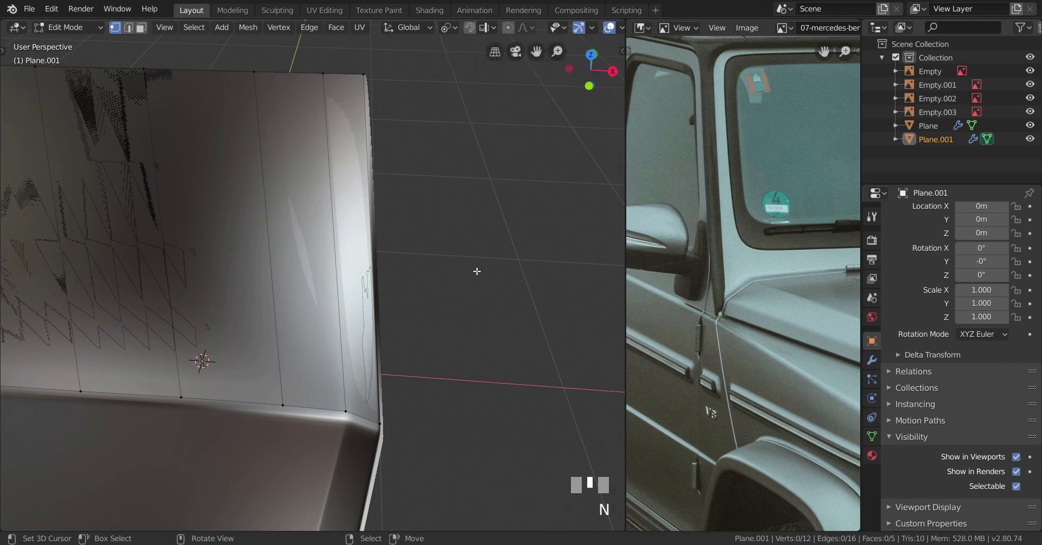
left_click(591, 28)
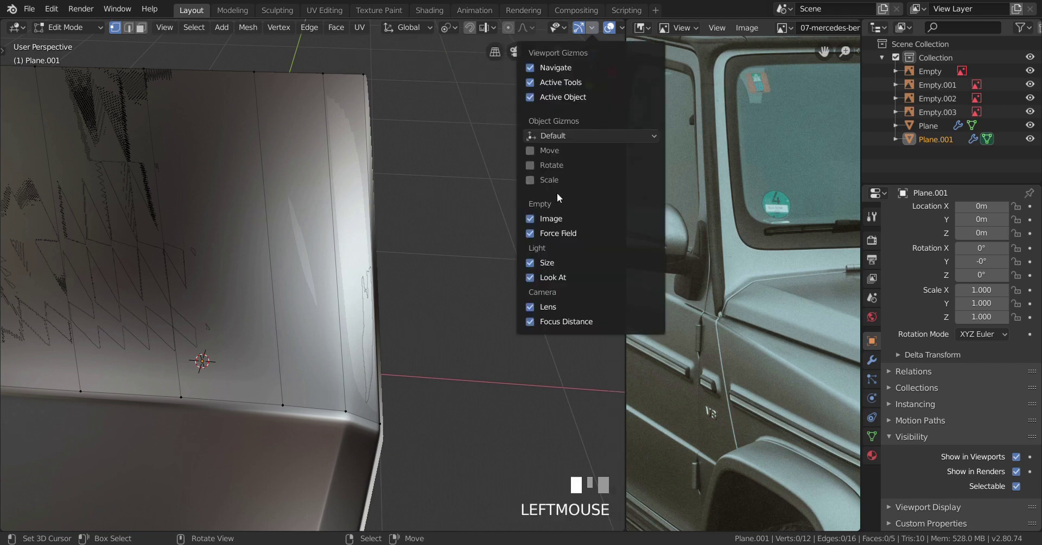
scroll(583, 30, "down", 4)
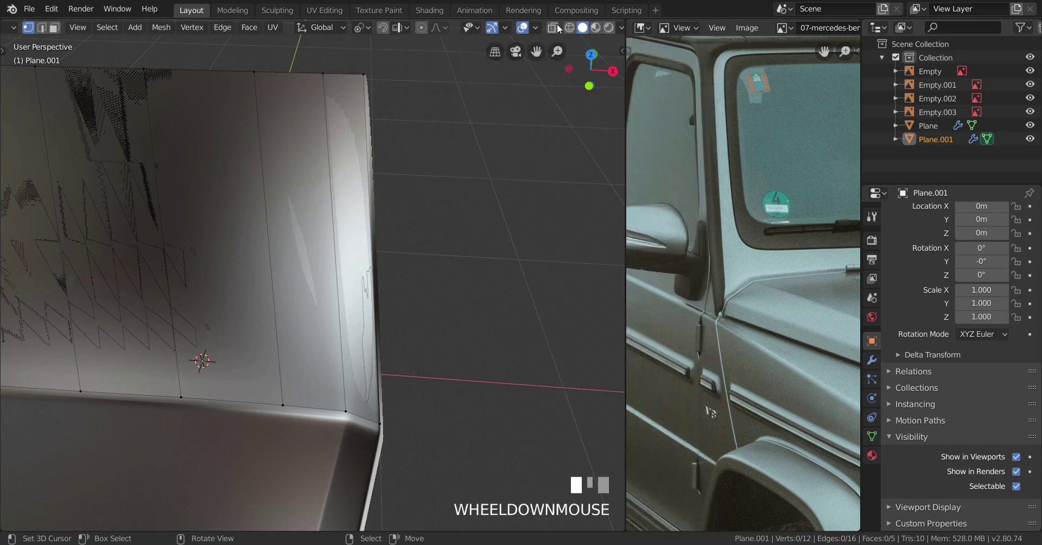
left_click(612, 28)
left_click(601, 124)
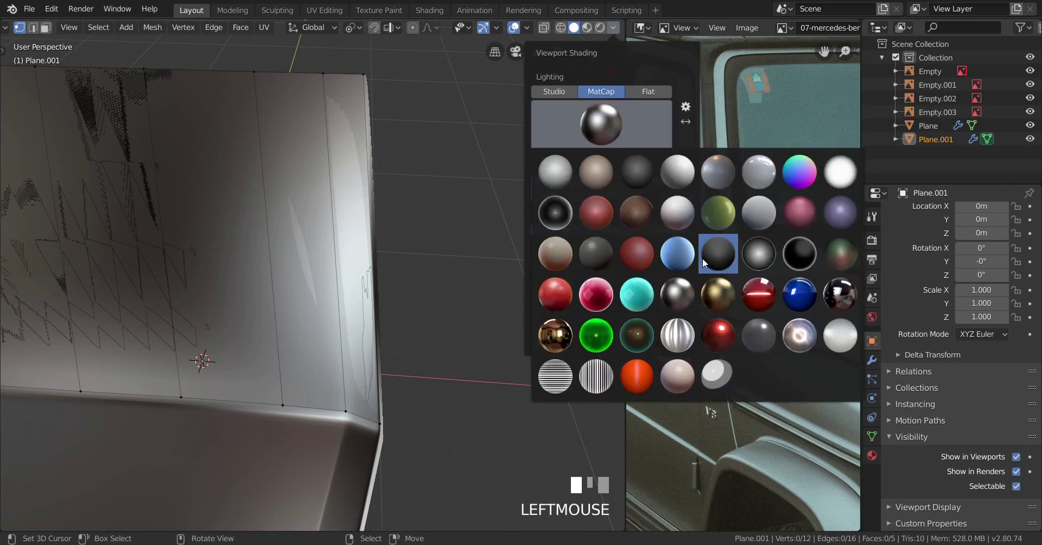
left_click(751, 290)
middle_click_drag(422, 259, 391, 272)
key("Tab")
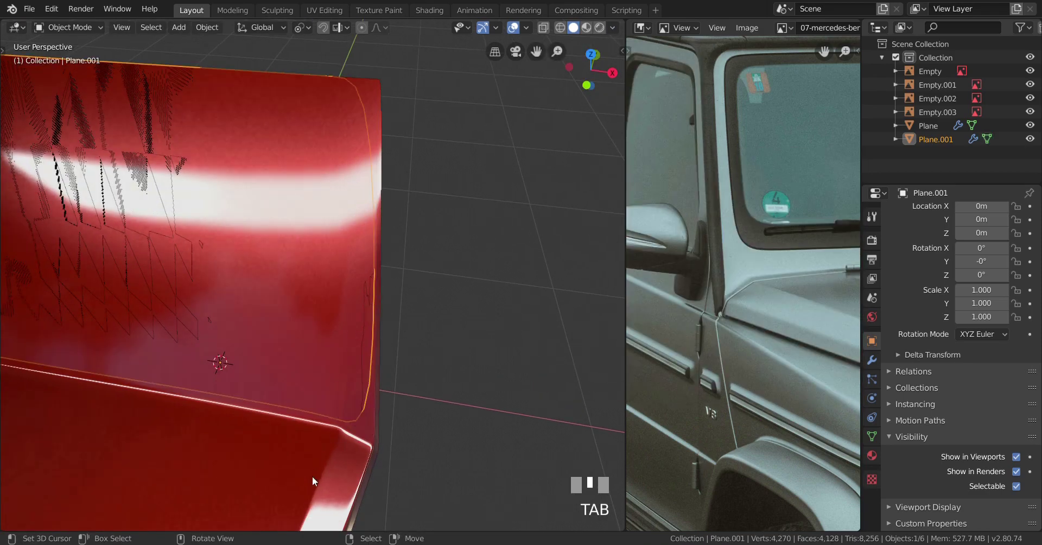
Step: Hide the body mesh and open the windshield mesh on its own for editing
right_click(339, 440)
key("h")
scroll(324, 291, "down", 3)
right_click(324, 291)
middle_click_drag(324, 291, 370, 255)
key("Tab")
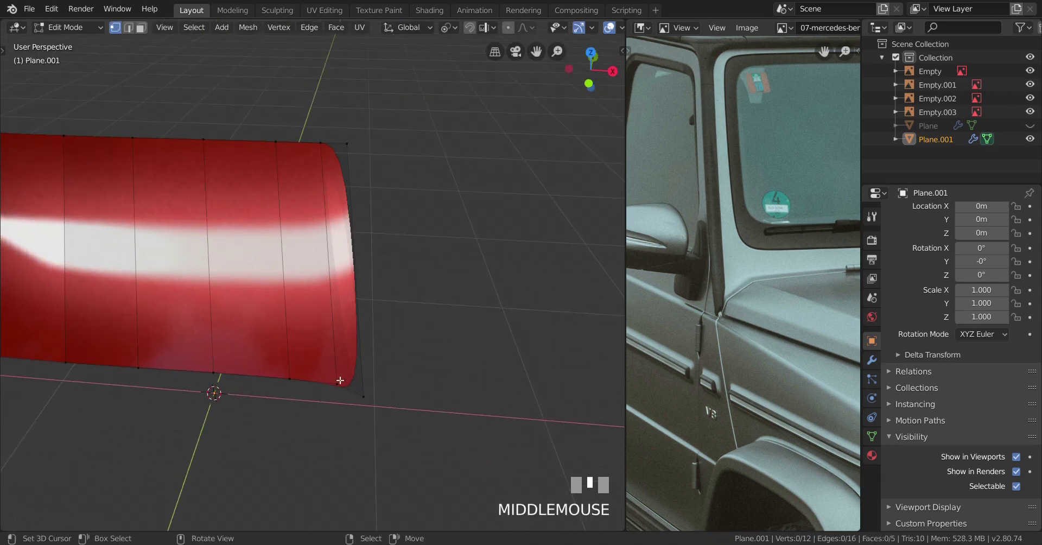
middle_click_drag(340, 380, 342, 350)
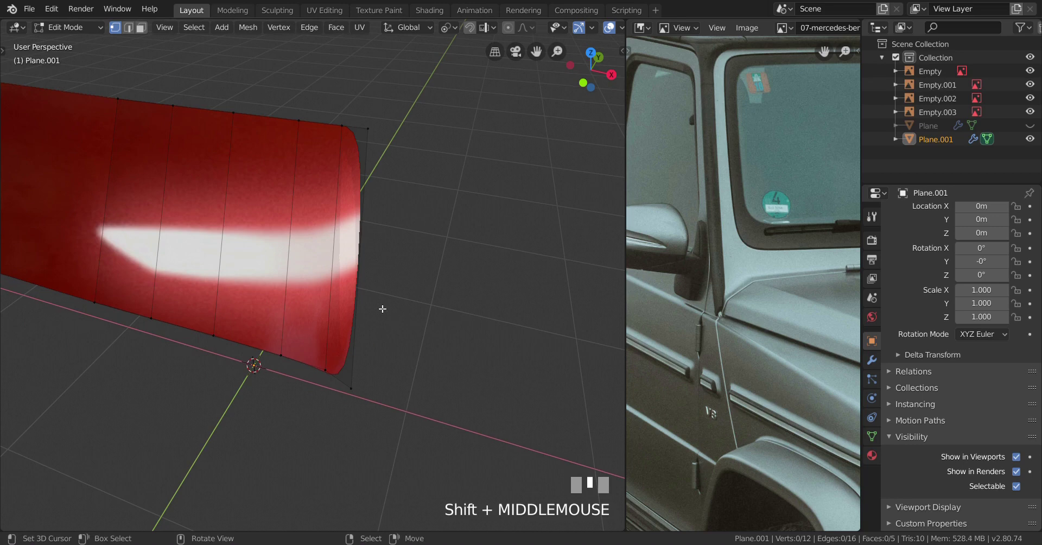
scroll(342, 369, "up", 1)
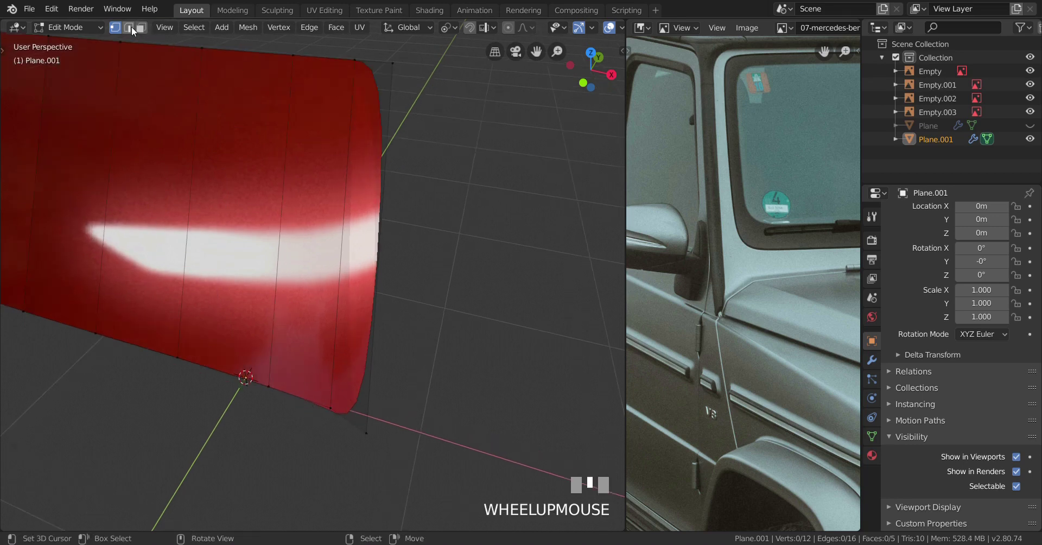
Step: Select the windshield's lower, outer side and upper border edges in edge mode and give them a crease of 1
left_click(129, 27)
right_click(285, 380, "alt")
right_click(365, 321, "alt+shift")
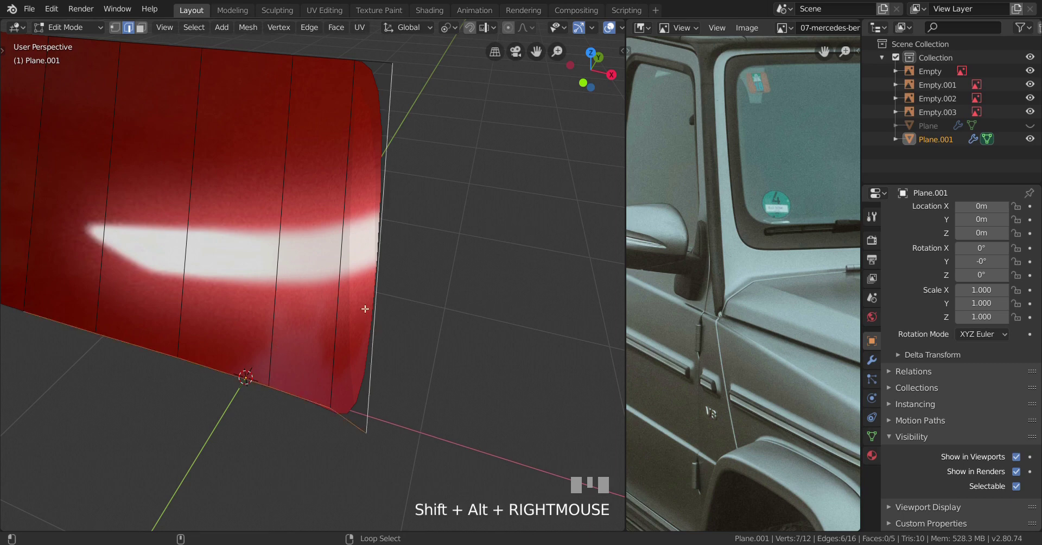
right_click(326, 58, "alt+shift")
middle_click_drag(320, 119, 334, 237, "shift")
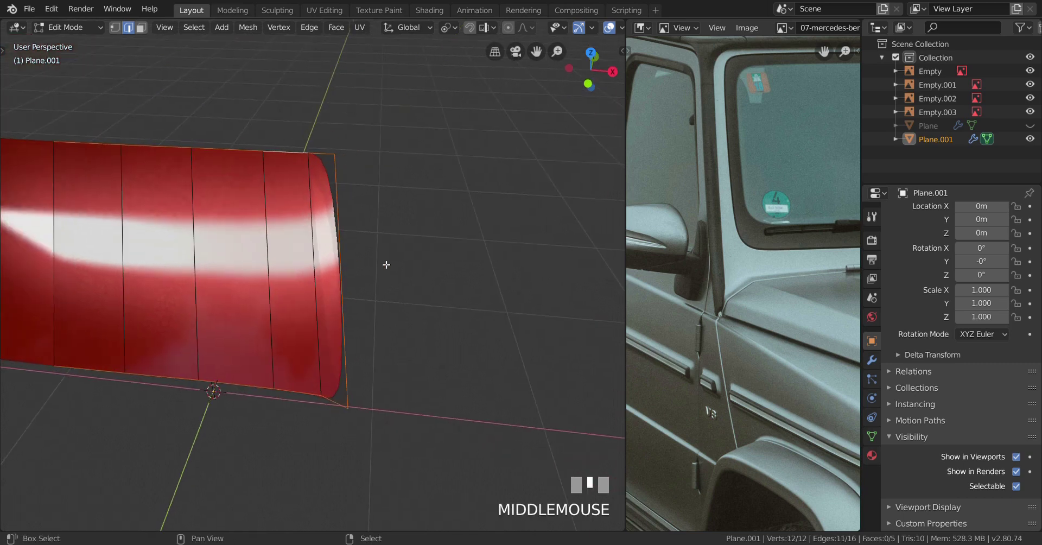
key("shift+e")
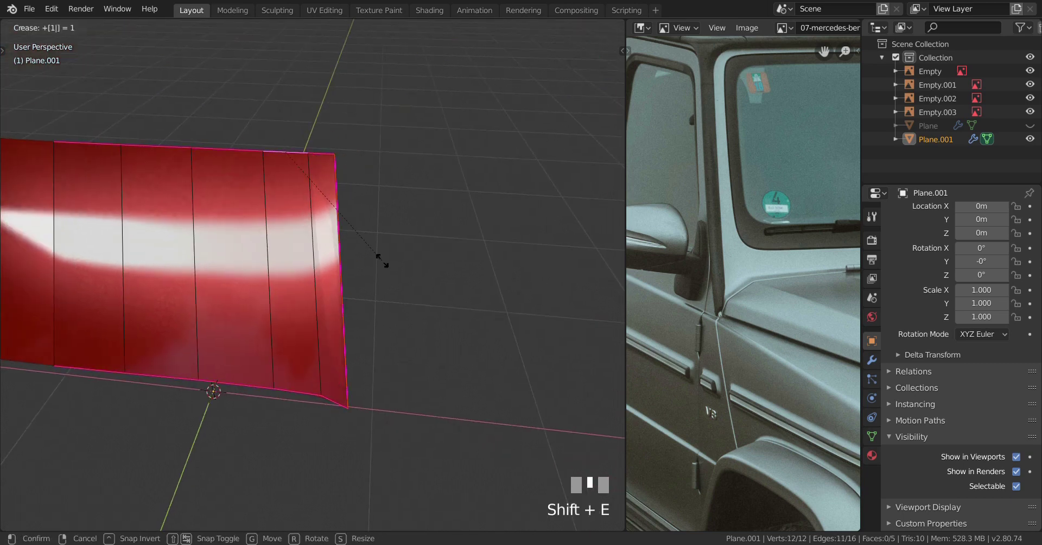
key("Return")
key("Tab")
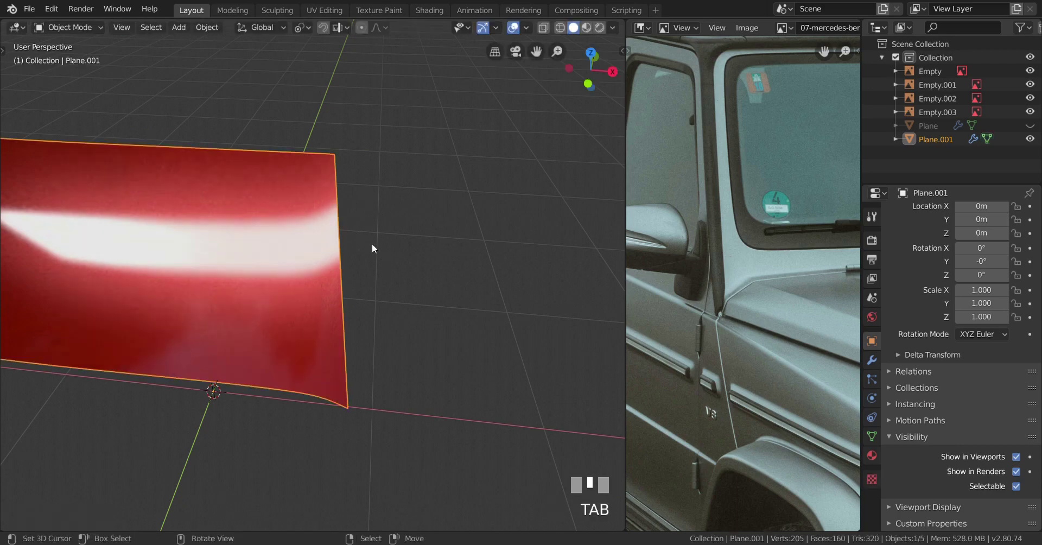
middle_click_drag(364, 160, 358, 275)
key("Tab")
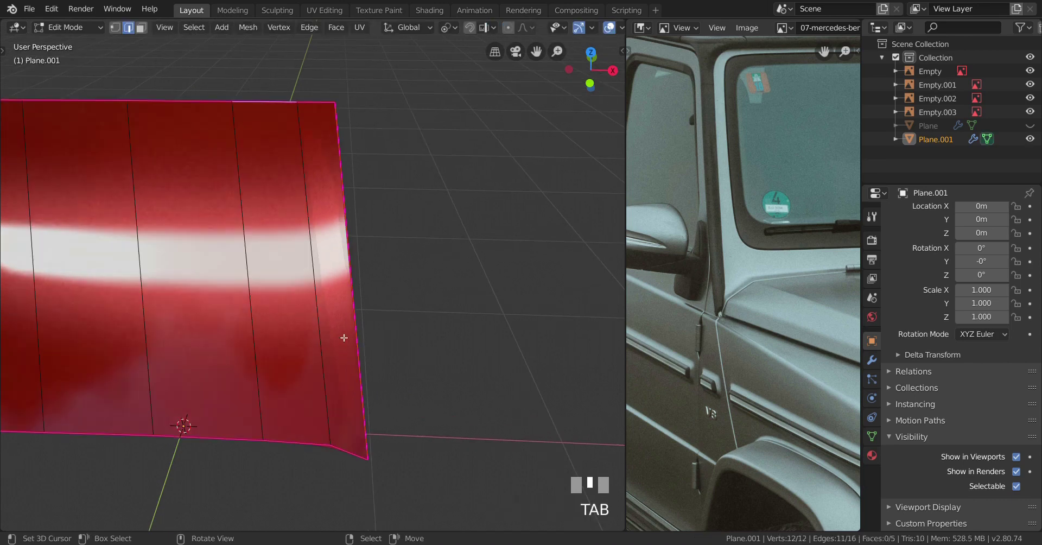
right_click(358, 274, "alt")
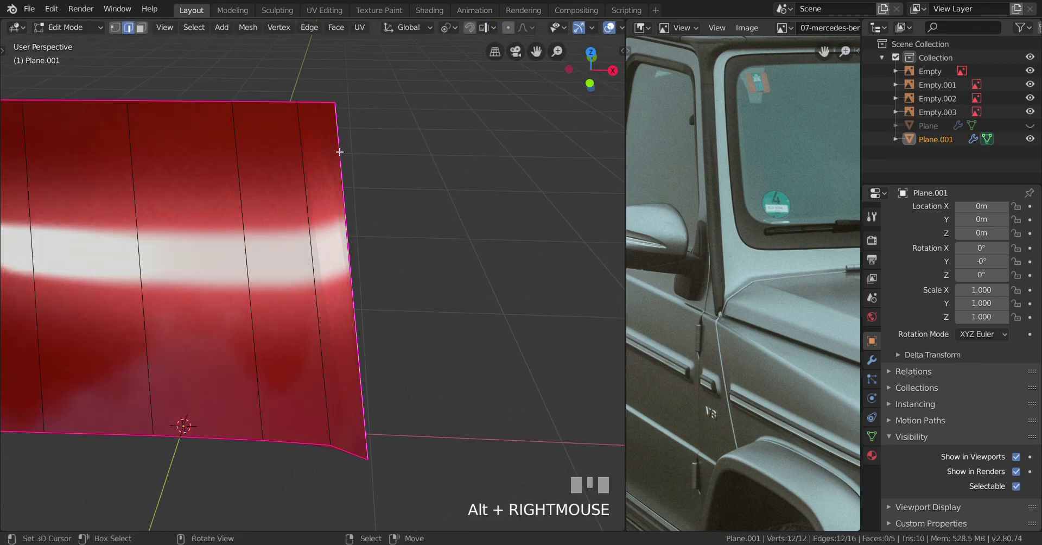
scroll(382, 225, "up", 2)
middle_click_drag(382, 226, 410, 255, "shift")
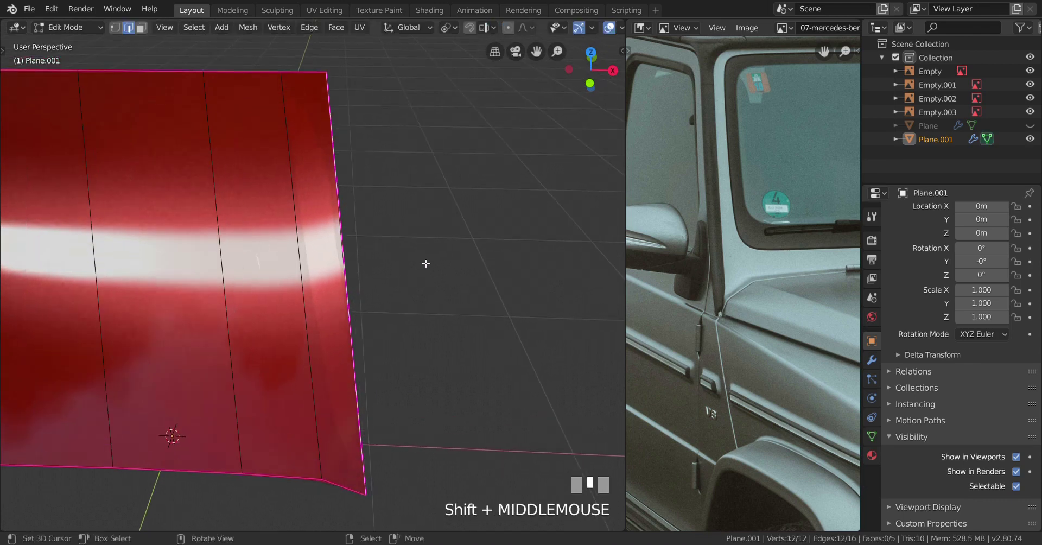
key("g")
key("g")
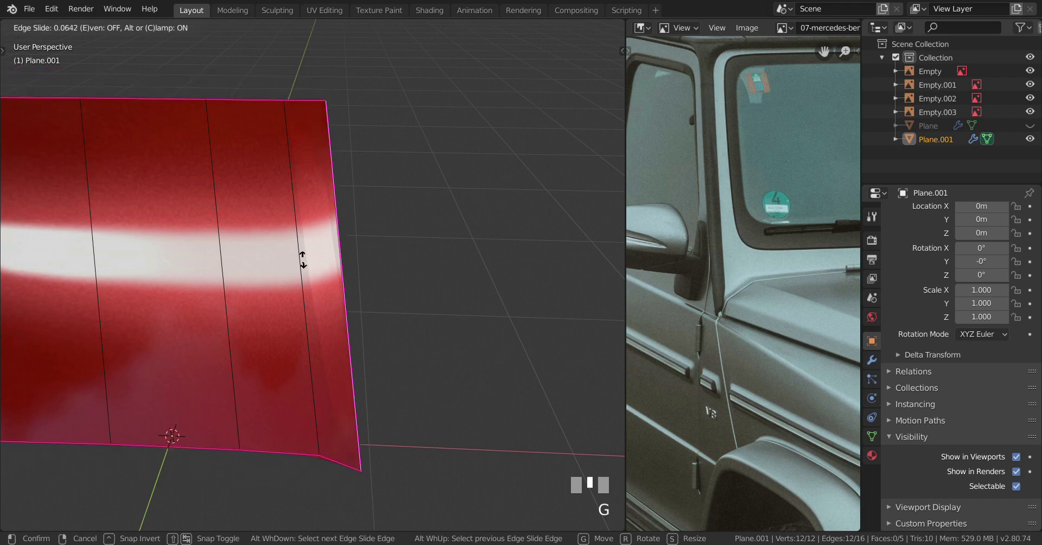
right_click(416, 278)
scroll(274, 279, "down", 3)
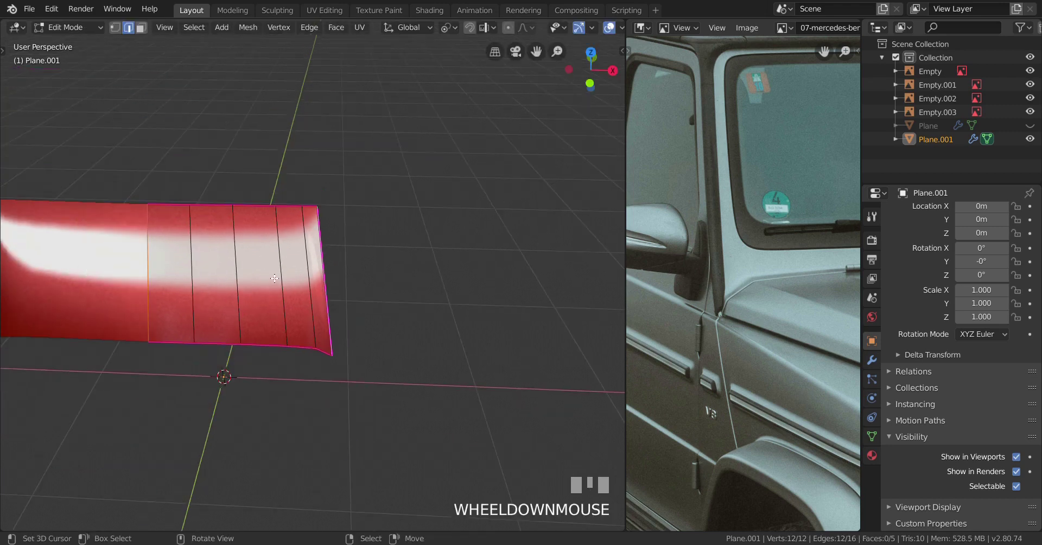
Step: Show the windshield mesh in wireframe, switch to vertex mode and select only its outer side border
key("z")
scroll(308, 227, "up", 2)
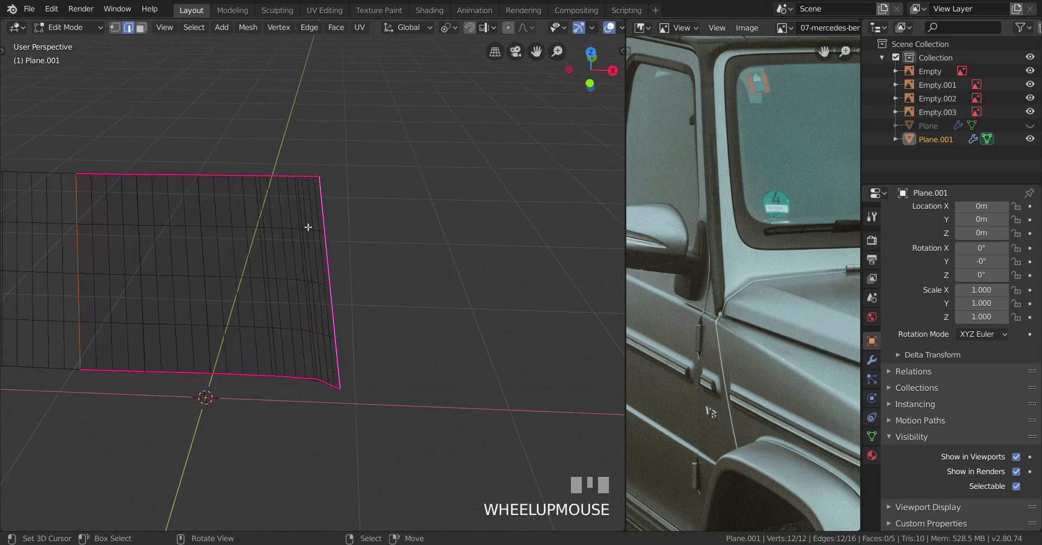
left_click(115, 27)
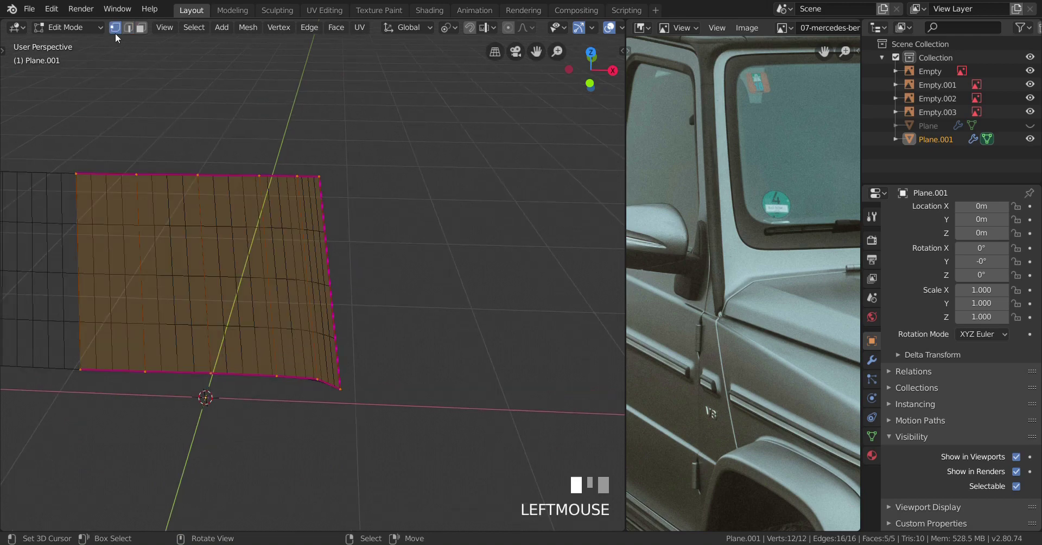
right_click(341, 246, "alt")
scroll(362, 249, "up", 2)
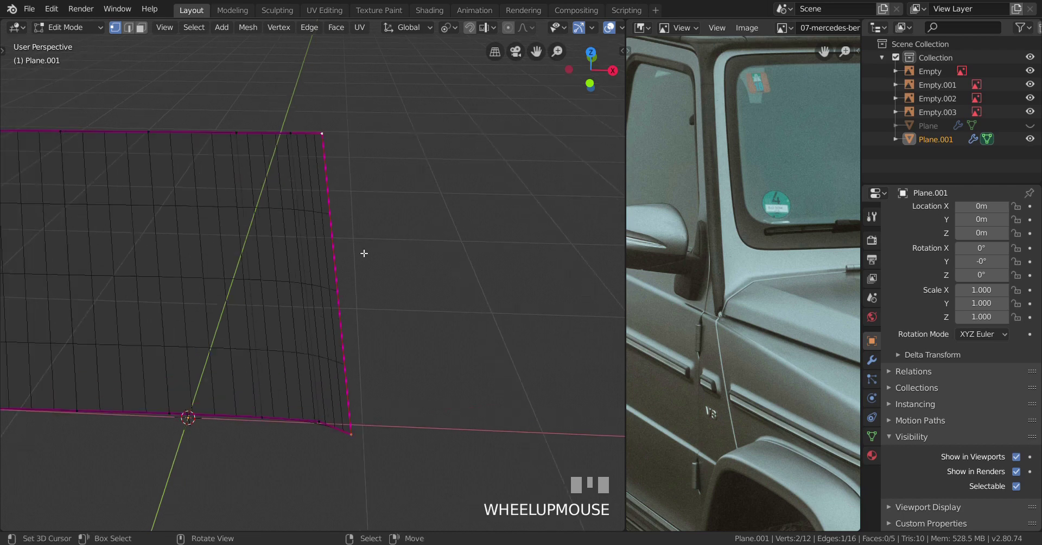
Step: Try an unclamped edge slide of the windshield's outer side border outward, compare before and after, and undo it
key("g")
key("g")
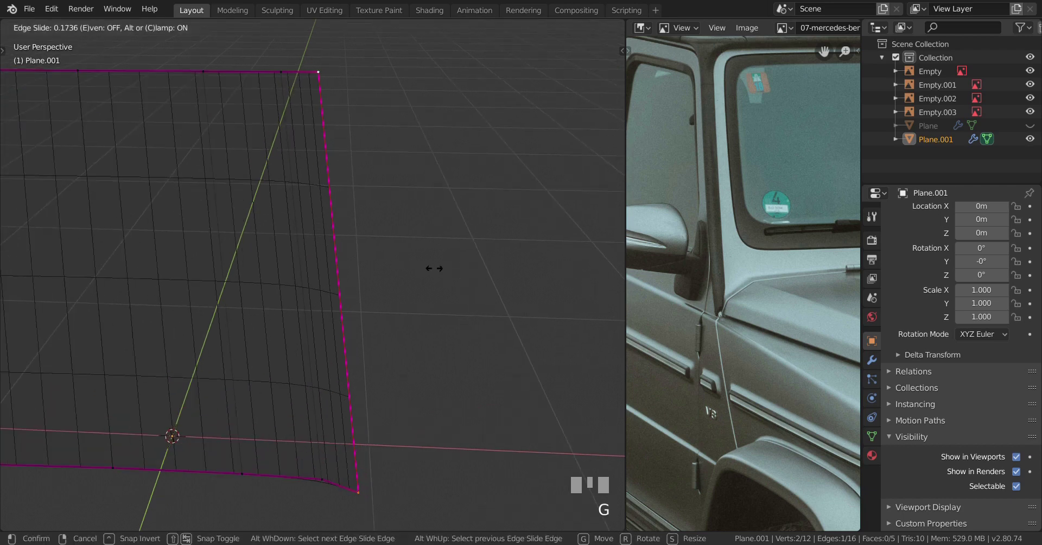
key("c")
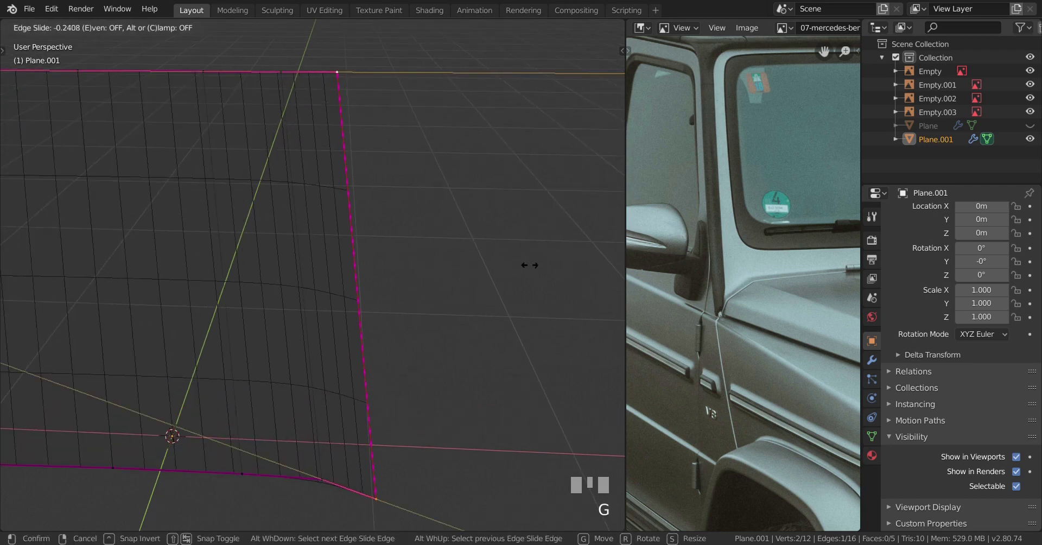
left_click(501, 282, "shift")
key("ctrl+z")
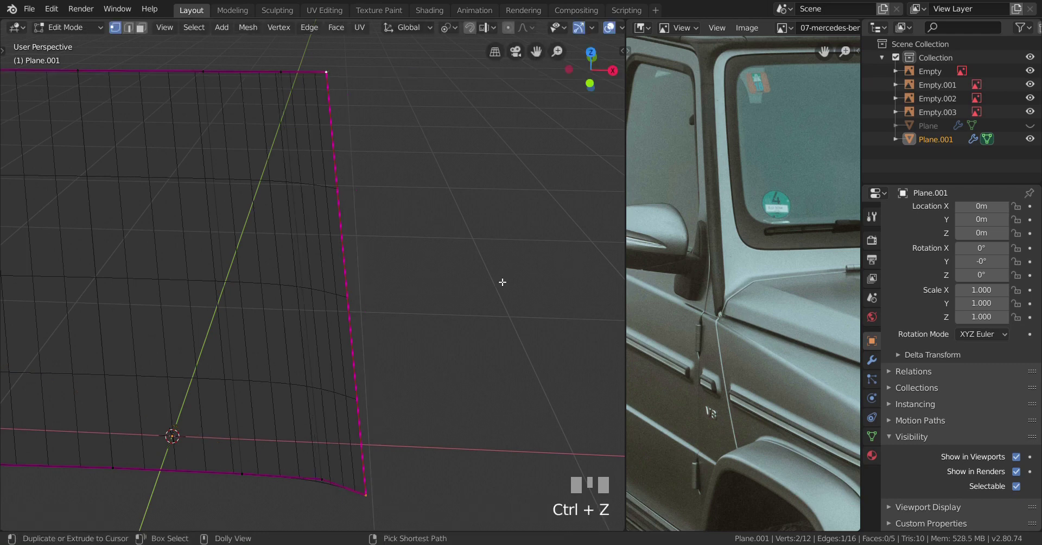
key("ctrl+shift+z")
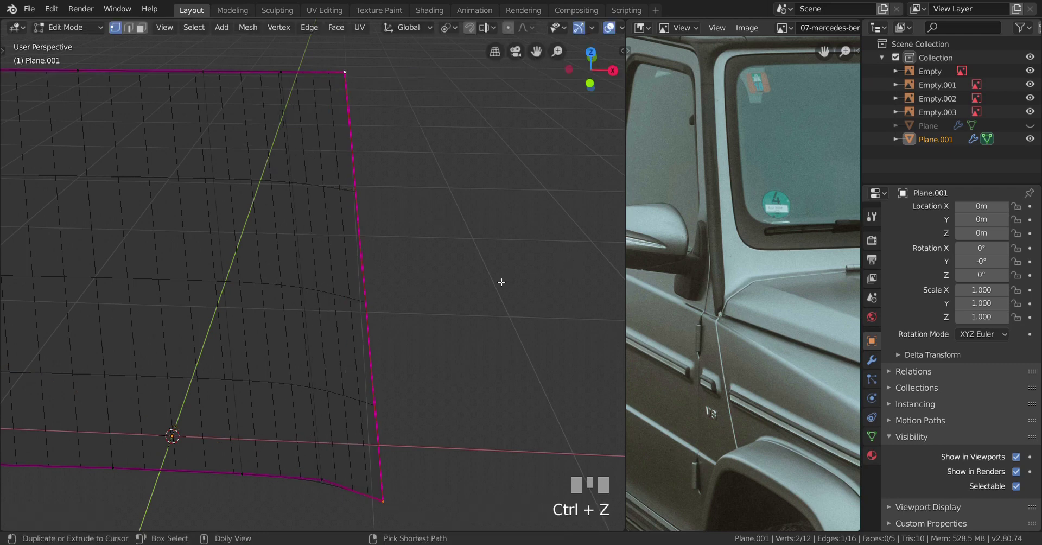
key("ctrl+z")
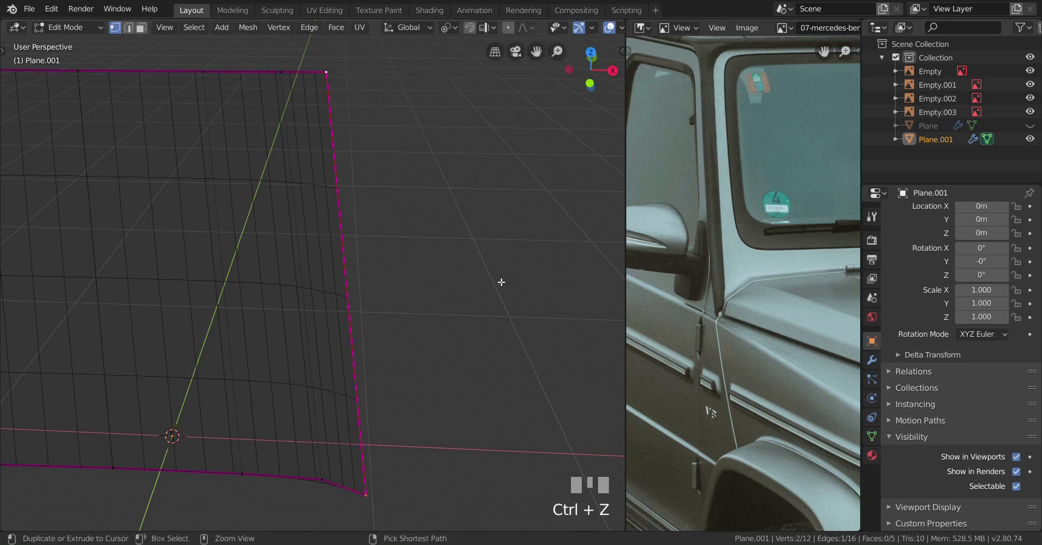
key("ctrl+shift+z")
key("ctrl+z")
Step: Reselect the windshield's outer side border and extend it slightly outward with an edge slide
right_click(343, 253, "alt")
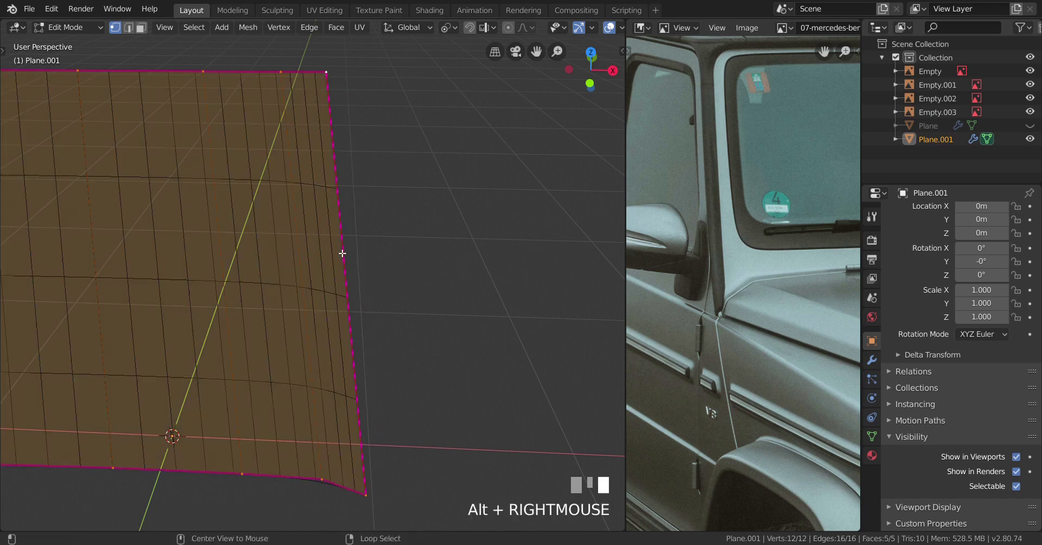
right_click(347, 258, "alt")
key("g")
key("g")
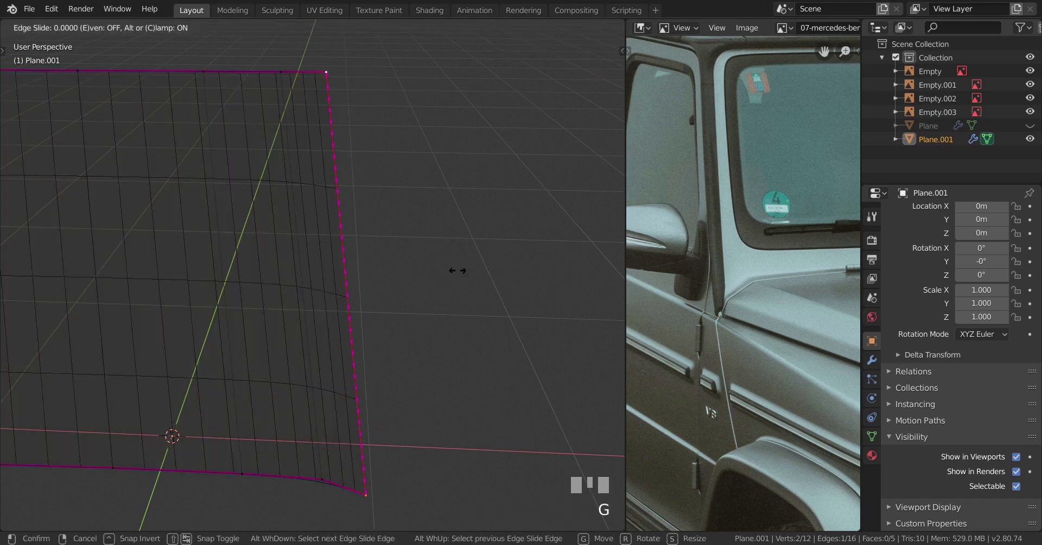
left_click(524, 269)
key("ctrl+z")
scroll(416, 251, "down", 2)
middle_click_drag(416, 252, 405, 272, "shift")
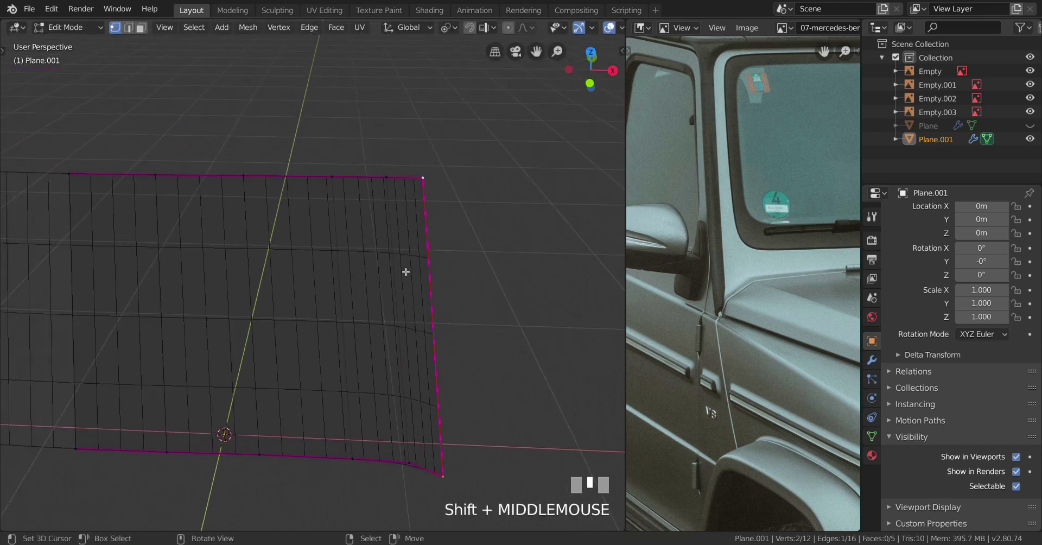
Step: Extend the windshield's upper border slightly upward with an unclamped edge slide
right_click(294, 174, "alt")
middle_click_drag(293, 175, 383, 284, "shift")
key("g")
key("g")
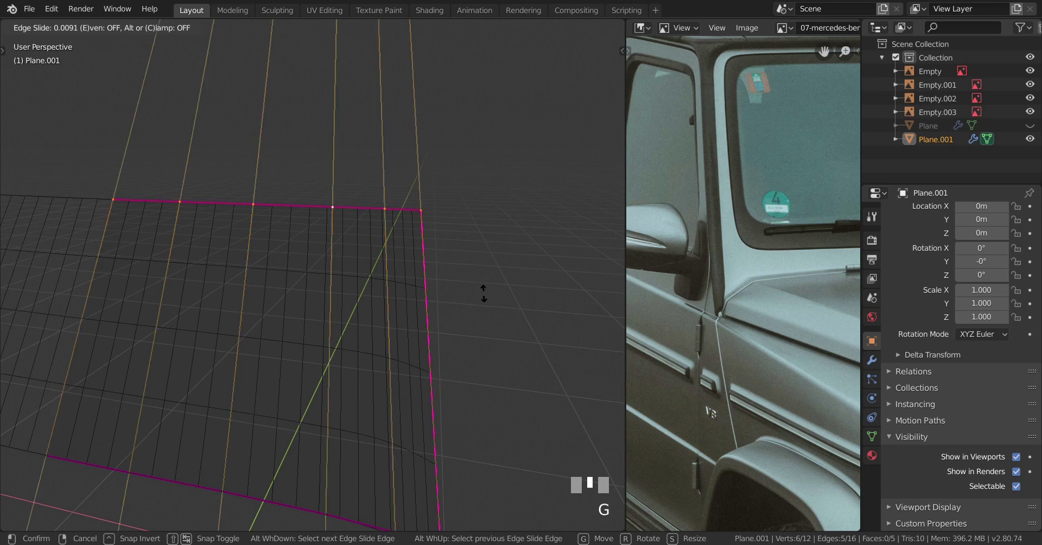
left_click(493, 248, "shift")
key("ctrl+shift+z")
middle_click_drag(494, 261, 444, 205, "shift")
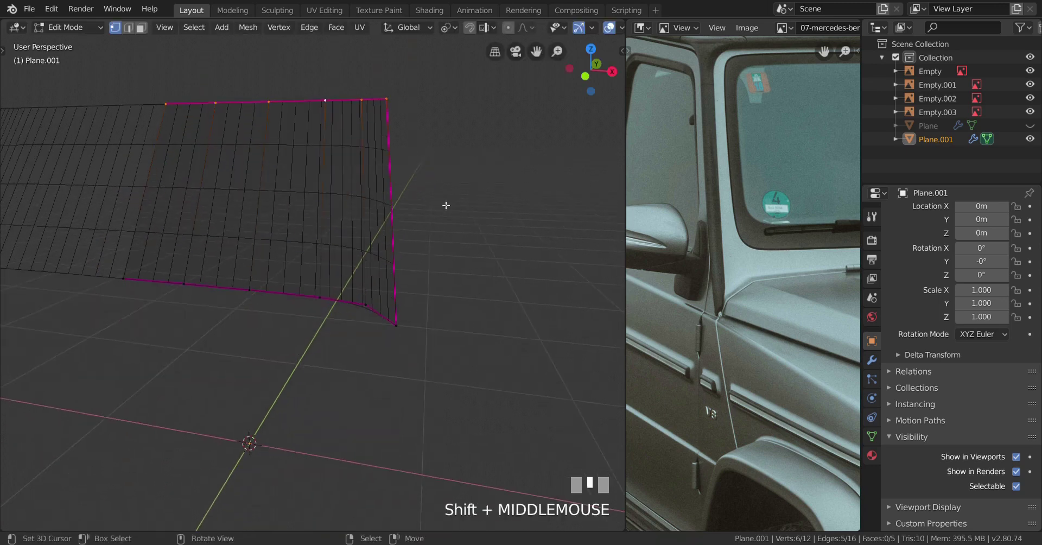
Step: Extend the windshield's lower border slightly downward with an edge slide, comparing the mesh before and after
scroll(393, 328, "up", 2)
right_click(426, 327, "alt")
key("g")
key("g")
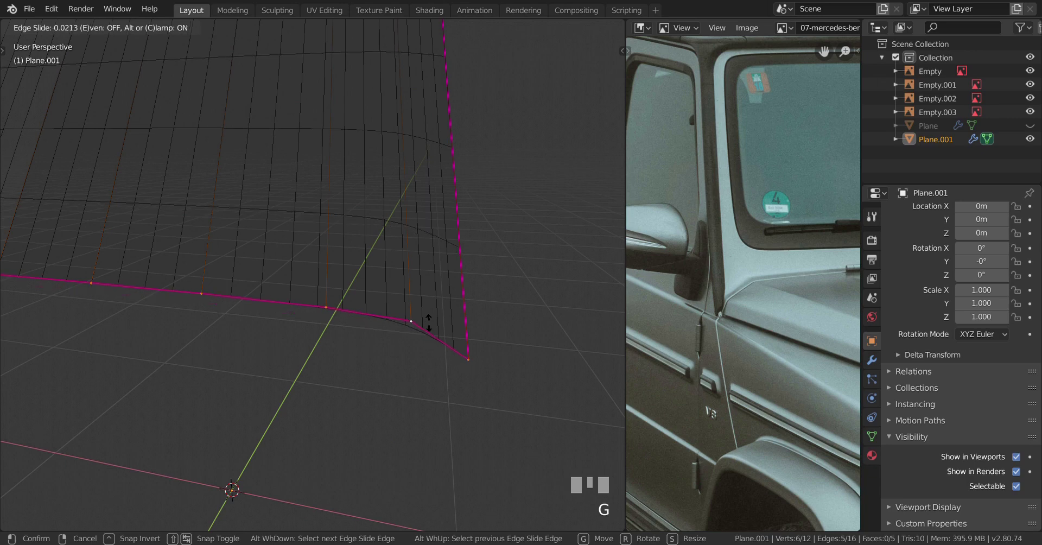
left_click(436, 333)
key("ctrl+z")
key("ctrl+shift+z")
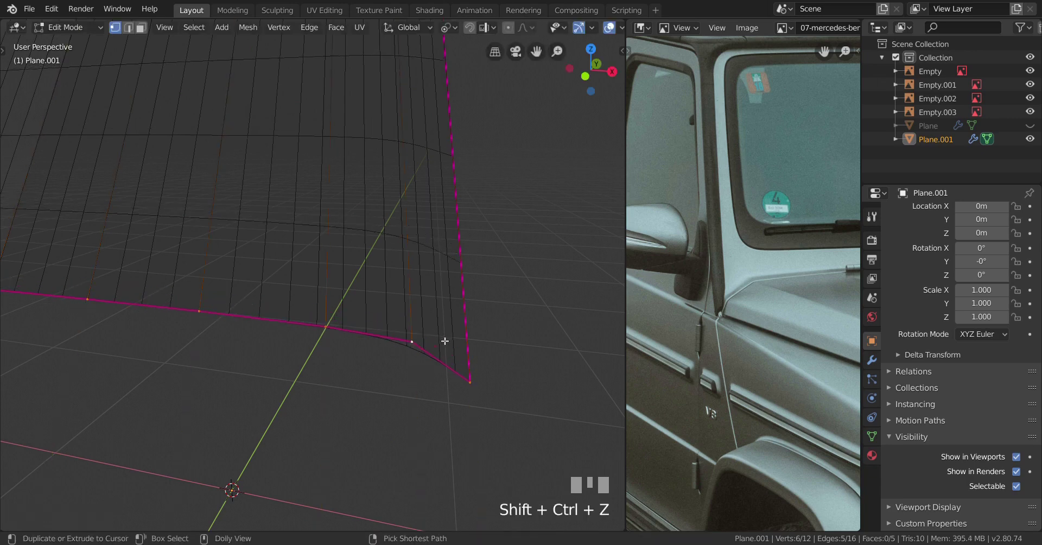
Step: Restore solid shading, leave the windshield mesh, reveal the hidden body mesh and open it for editing
scroll(445, 341, "down", 3)
scroll(445, 341, "up", 2)
key("z")
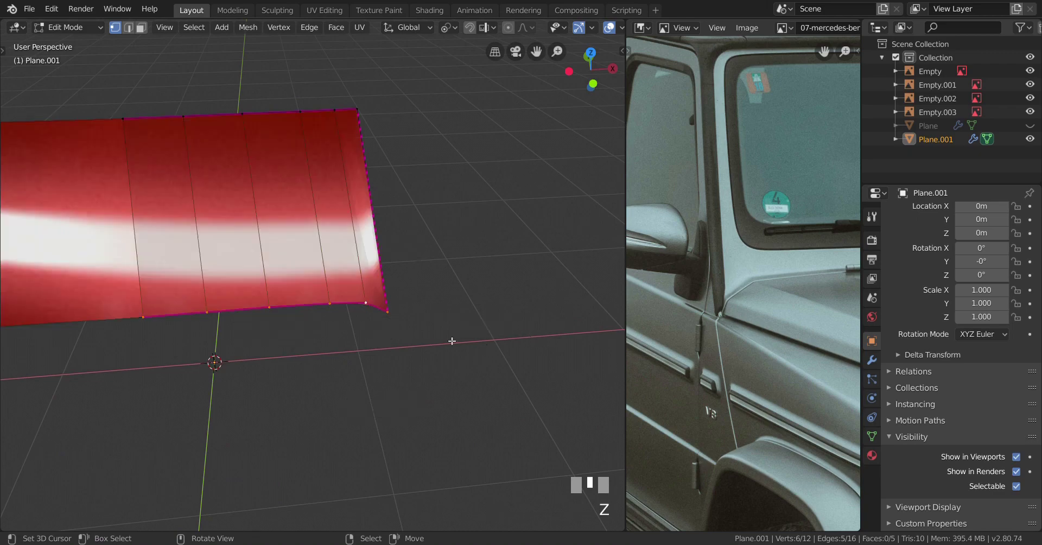
key("Tab")
middle_click_drag(452, 340, 472, 355)
key("alt+h")
scroll(472, 348, "up", 2)
key("Tab")
scroll(482, 362, "up", 2)
scroll(450, 360, "up", 2)
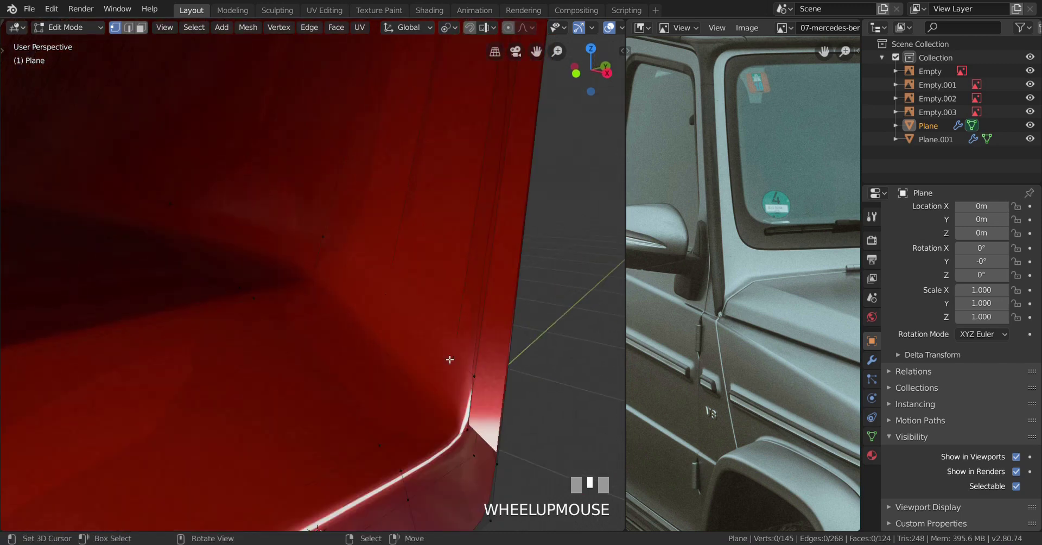
Step: Select the body mesh's whole windshield region from the pillar's lower corner vertex to the opposite upper corner
left_click(479, 385)
scroll(366, 320, "down", 4)
middle_click_drag(339, 315, 355, 336)
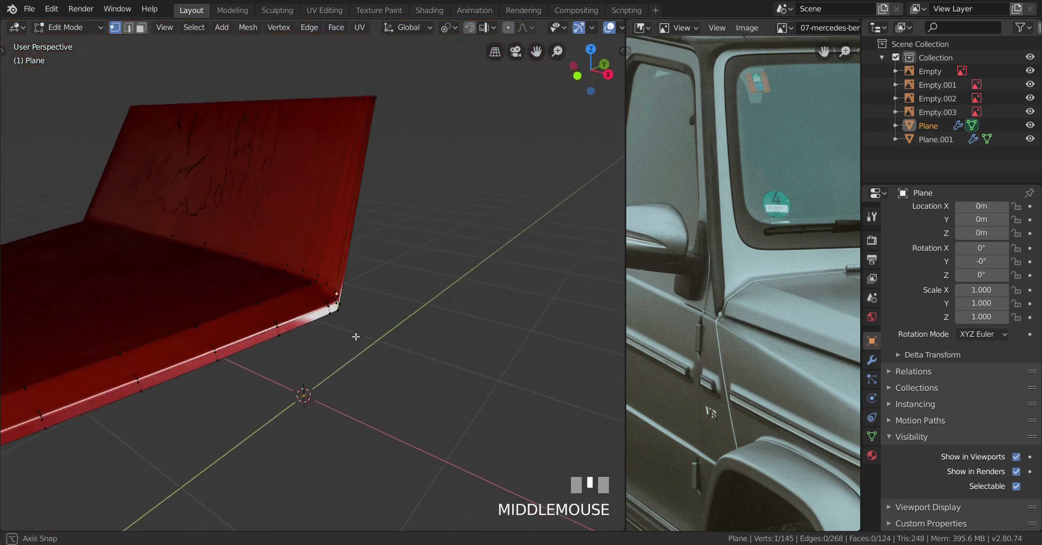
scroll(358, 338, "up", 2)
scroll(378, 346, "up", 3)
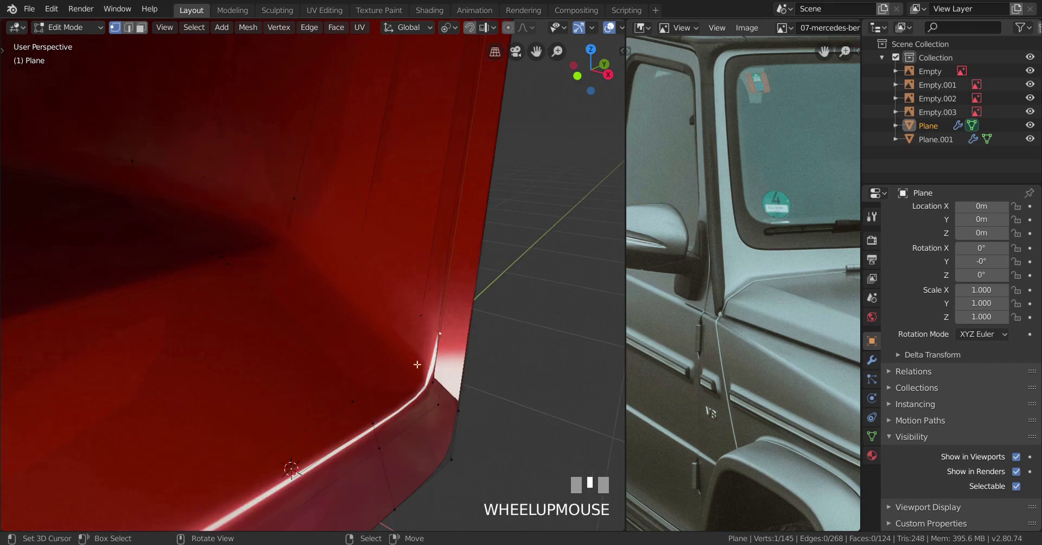
middle_click_drag(433, 383, 336, 305)
scroll(336, 304, "down", 5)
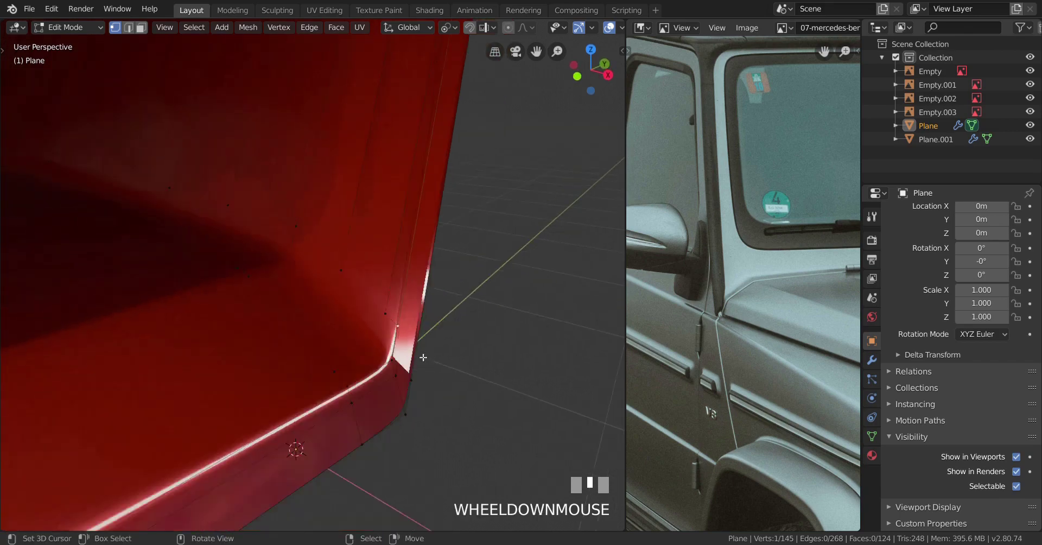
scroll(446, 406, "up", 5)
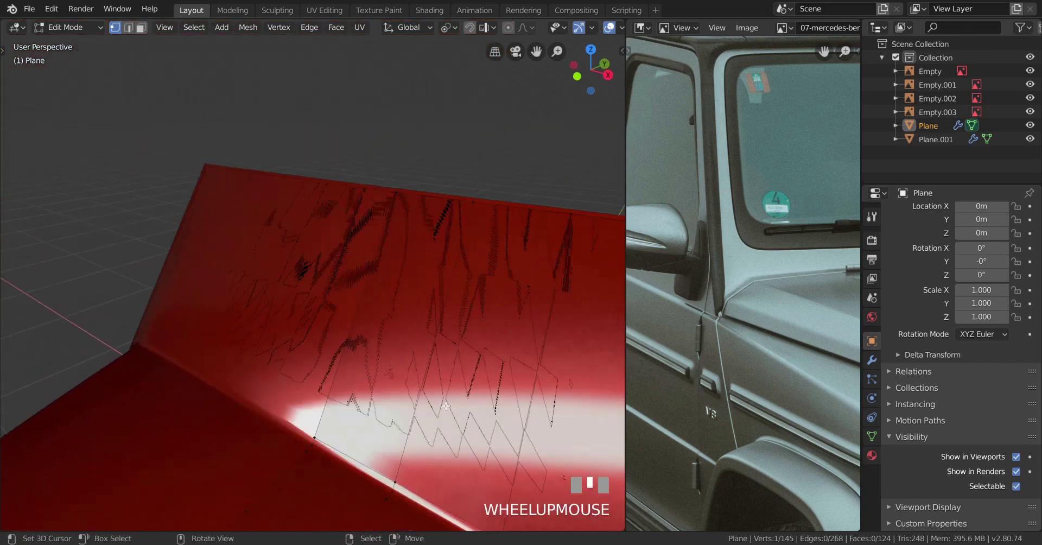
left_click(395, 196, "ctrl+shift")
scroll(400, 340, "down", 3)
mouse_move(400, 340)
middle_mouse_down("shift")
mouse_move(349, 291)
mouse_move(367, 297)
mouse_move(407, 351)
mouse_move(383, 343)
middle_mouse_up("shift")
scroll(349, 291, "up", 2)
scroll(312, 298, "up", 2)
middle_click_drag(311, 298, 293, 304)
scroll(282, 309, "up", 3)
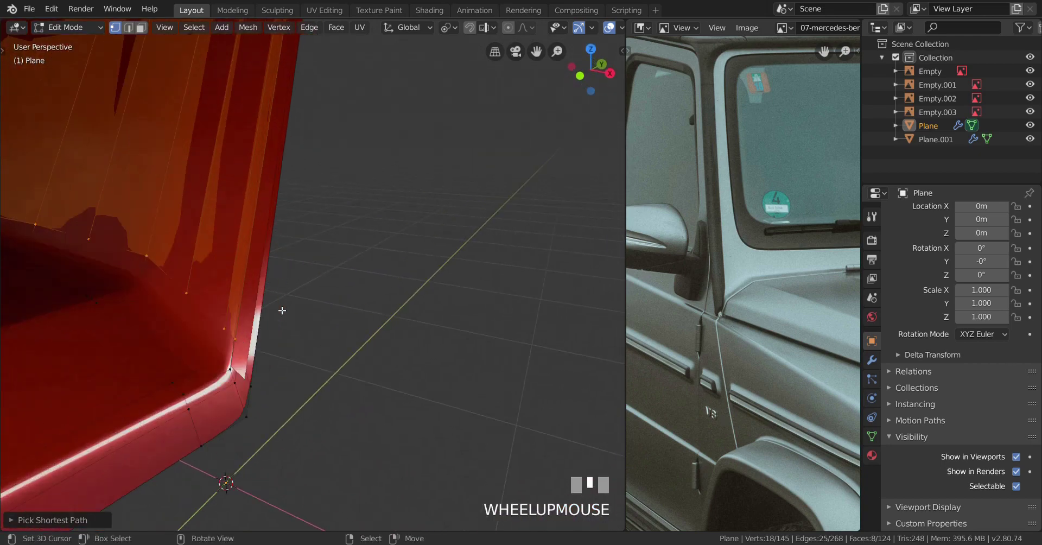
Step: Invert the selection and hide the rest of the body mesh, leaving only the windshield region
middle_click_drag(363, 277, 417, 279)
scroll(386, 304, "down", 2)
scroll(449, 407, "up", 2)
middle_click_drag(449, 407, 423, 437)
key("ctrl+i")
key("h")
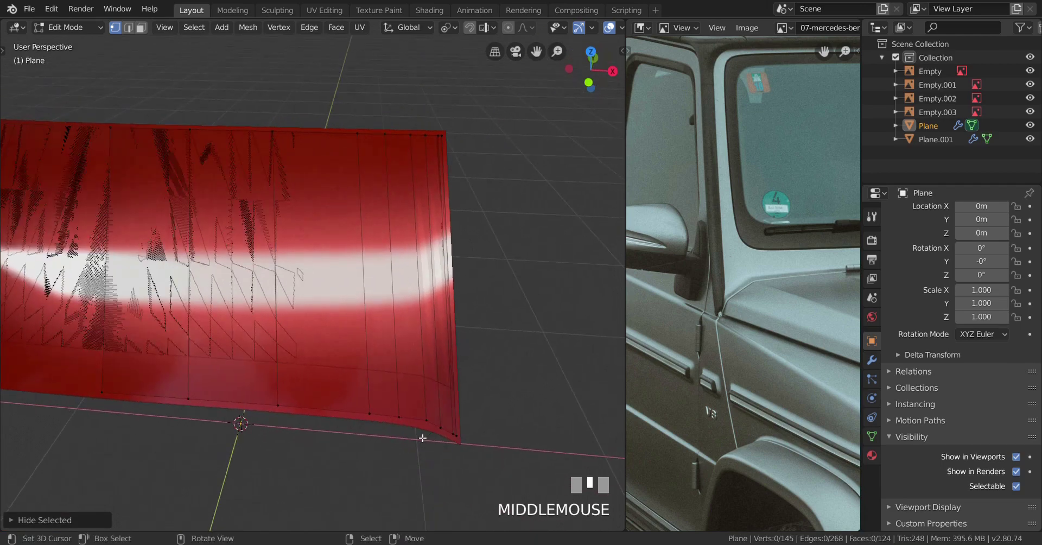
Step: Select all remaining windshield region vertices of the body and set snapping to Face with Project Individual Elements
mouse_move(424, 401)
middle_mouse_down()
mouse_move(407, 388)
mouse_move(374, 391)
mouse_move(394, 390)
mouse_move(395, 358)
mouse_move(413, 399)
middle_mouse_up()
key("a")
middle_click_drag(359, 373, 331, 380, "shift")
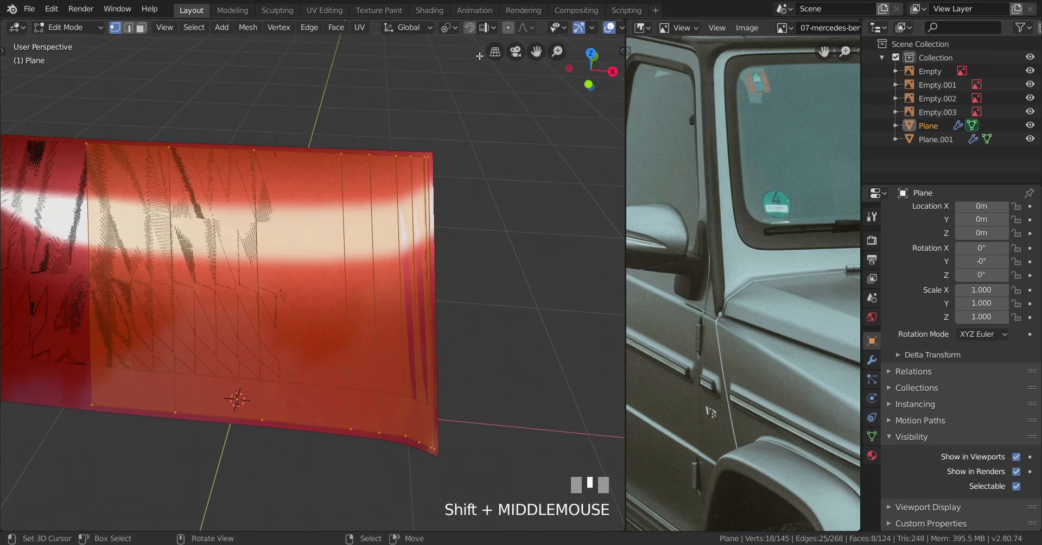
left_click(486, 28)
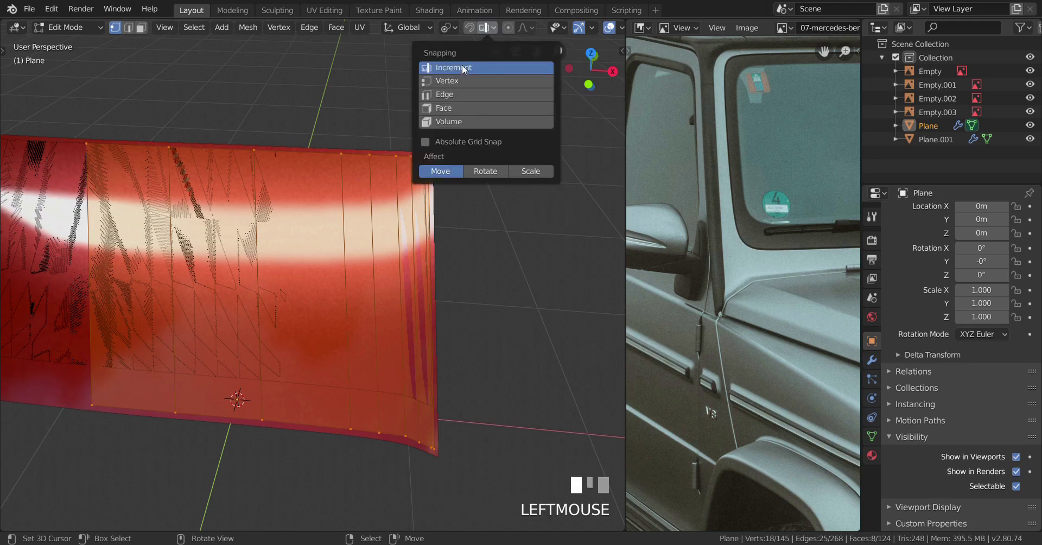
left_click(448, 108)
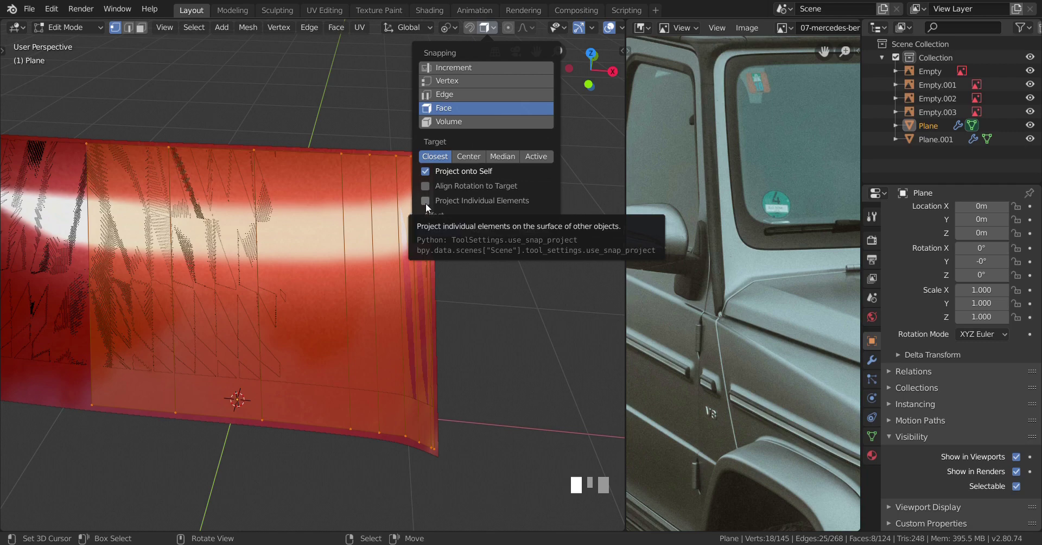
Step: Project the selected body vertices onto the windshield mesh's surface with a snapped move in place
middle_click_drag(418, 260, 412, 283)
scroll(411, 283, "down", 2)
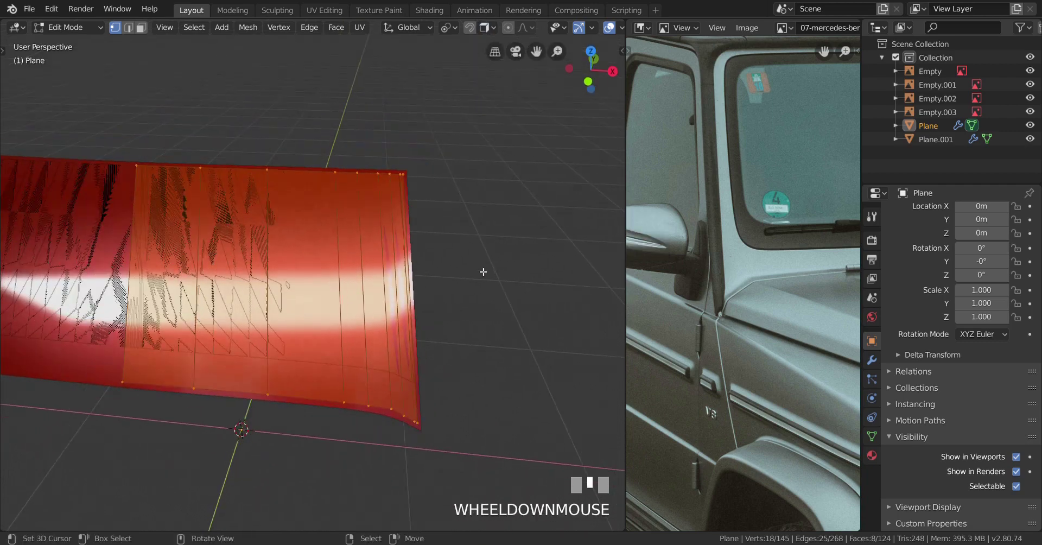
key("g")
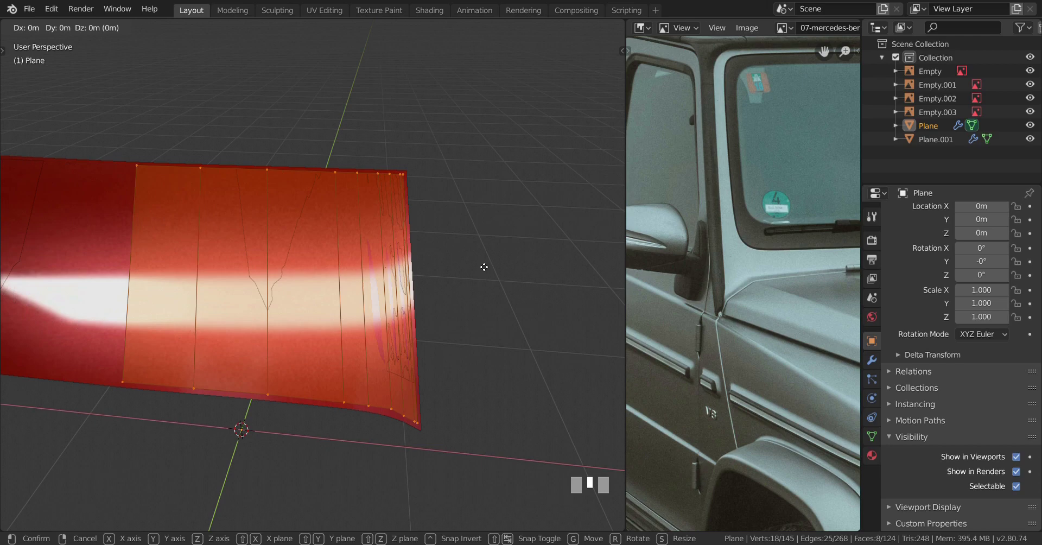
key("ctrl+Return")
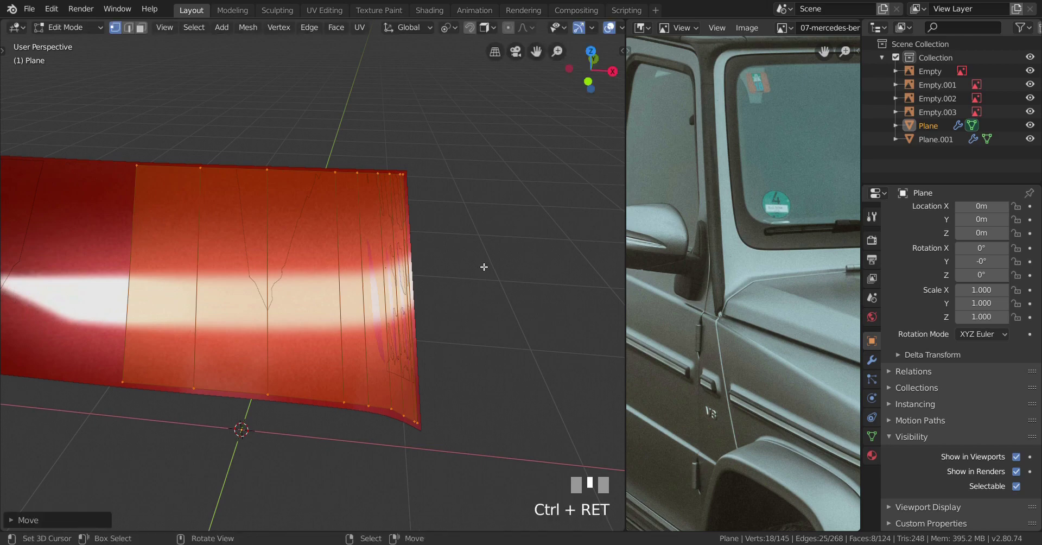
Step: Check in object mode how the projected body surface lines up with the windshield mesh
middle_click_drag(483, 267, 452, 266)
key("Tab")
middle_click_drag(402, 289, 382, 256)
right_click(369, 207)
middle_click_drag(369, 207, 395, 369)
right_click(400, 278)
right_click(403, 303)
Step: Hide the selected object, then undo back to the body mesh's edit mode with the windshield region selected
key("h")
key("ctrl+z")
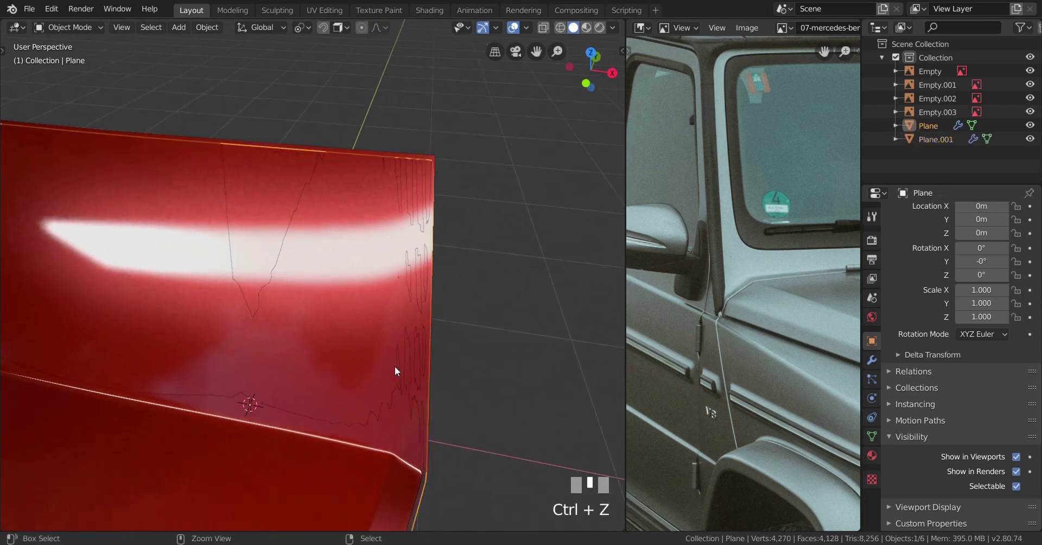
key("ctrl+z")
key("ctrl+z")
key("ctrl+shift+z")
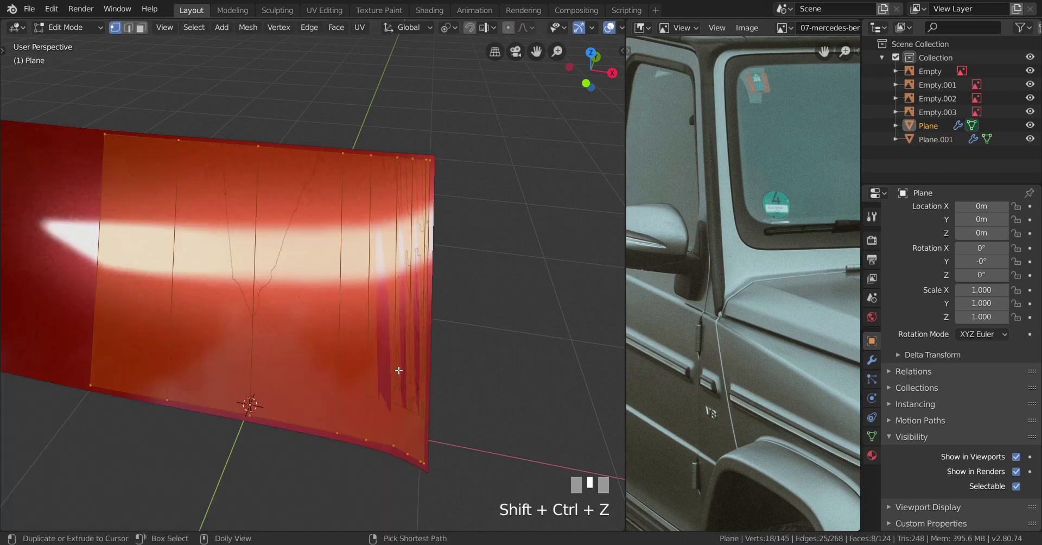
Step: Redo the undone operations up to hiding the windshield mesh in object mode
key("ctrl+shift+z")
key("ctrl+shift+z")
middle_click_drag(398, 374, 347, 380)
key("ctrl+shift+z")
scroll(368, 379, "up", 2)
scroll(350, 378, "up", 2)
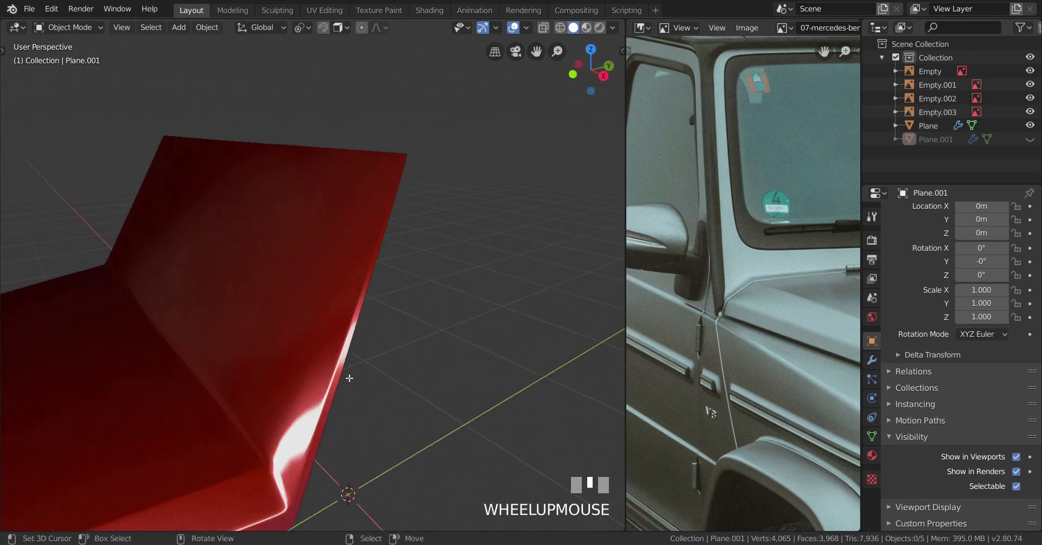
Step: Compare the body's windshield outline with the blueprints in right and front wireframe views, and inspect its shaded surface in perspective
key("KP_3")
scroll(356, 372, "up", 4)
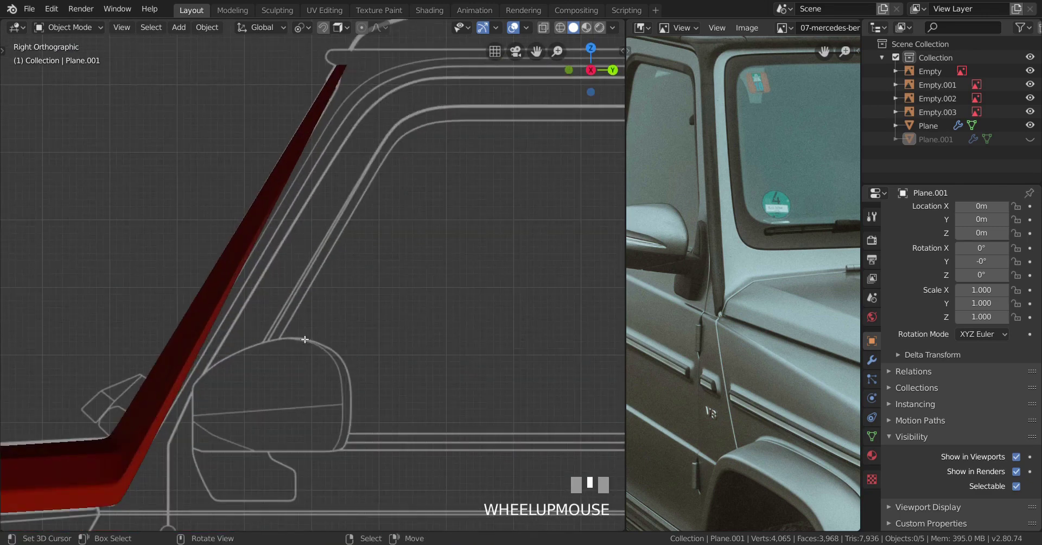
key("z")
middle_click_drag(235, 332, 334, 322, "shift")
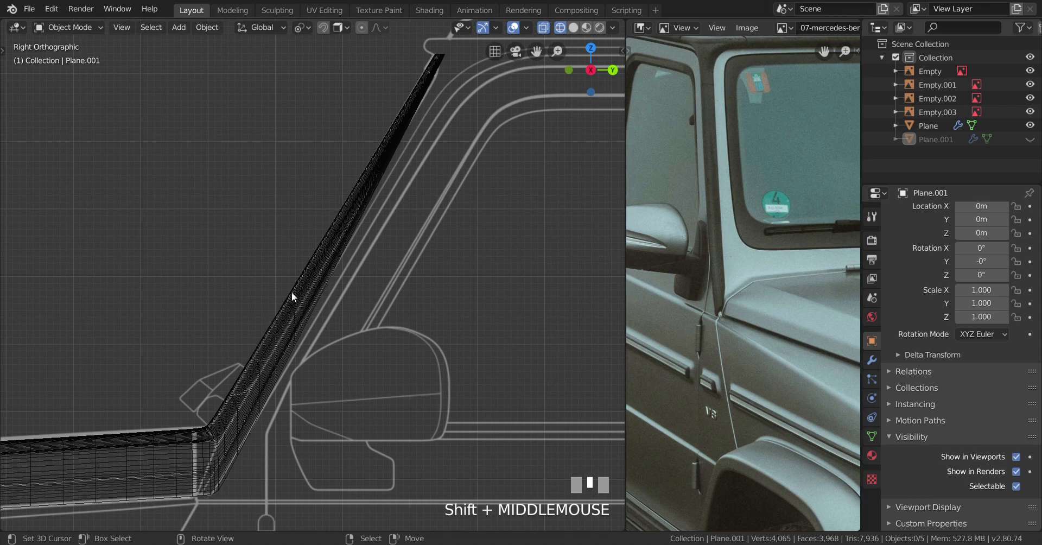
scroll(382, 254, "down", 4)
key("KP_1")
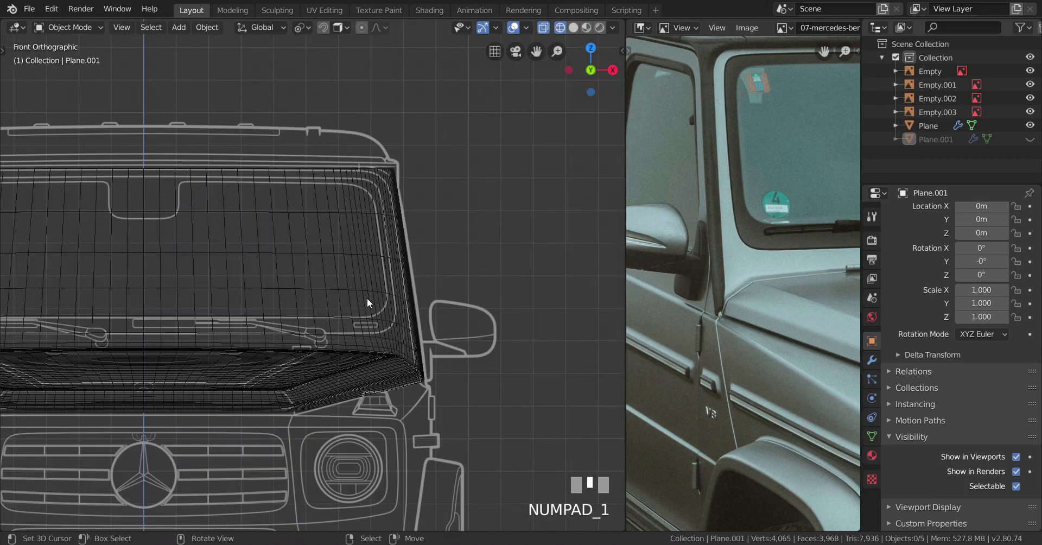
scroll(367, 298, "up", 4)
scroll(366, 299, "up", 2)
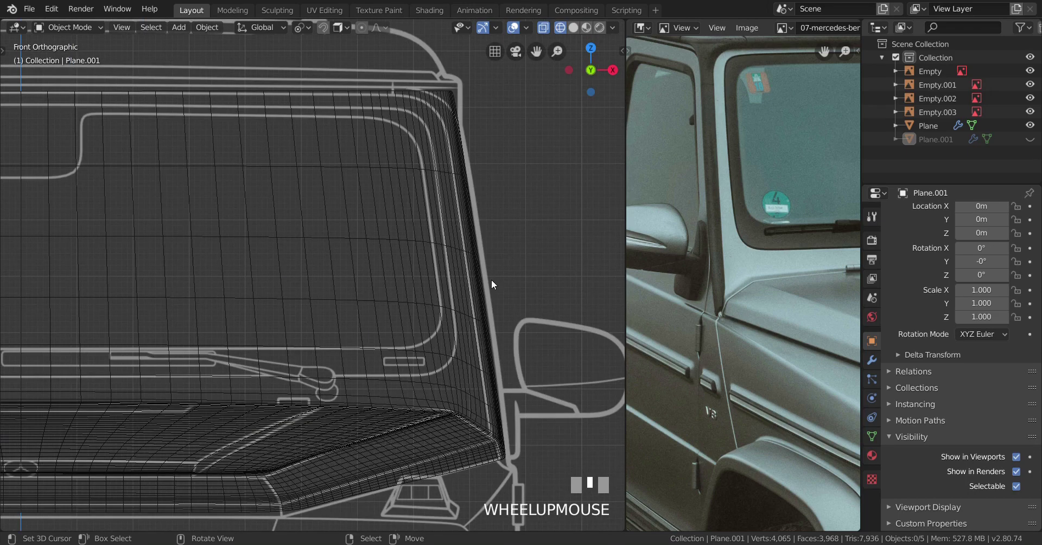
scroll(444, 300, "down", 5)
middle_click_drag(444, 299, 400, 350)
key("z")
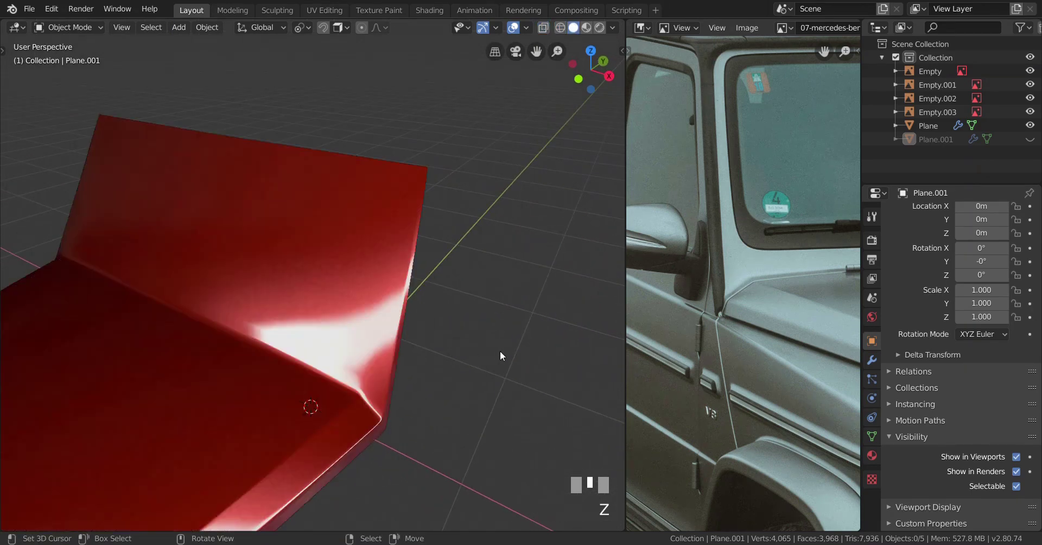
mouse_move(500, 353)
middle_mouse_down()
mouse_move(430, 354)
mouse_move(465, 369)
middle_mouse_up()
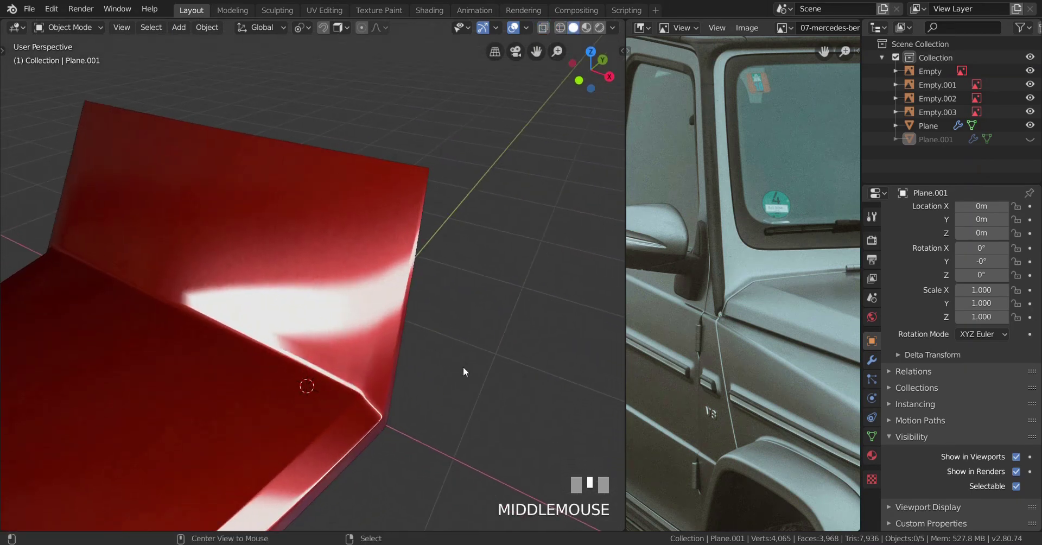
Step: Unhide the separate windshield mesh and delete it
key("alt+h")
scroll(456, 363, "up", 1)
right_click(442, 140)
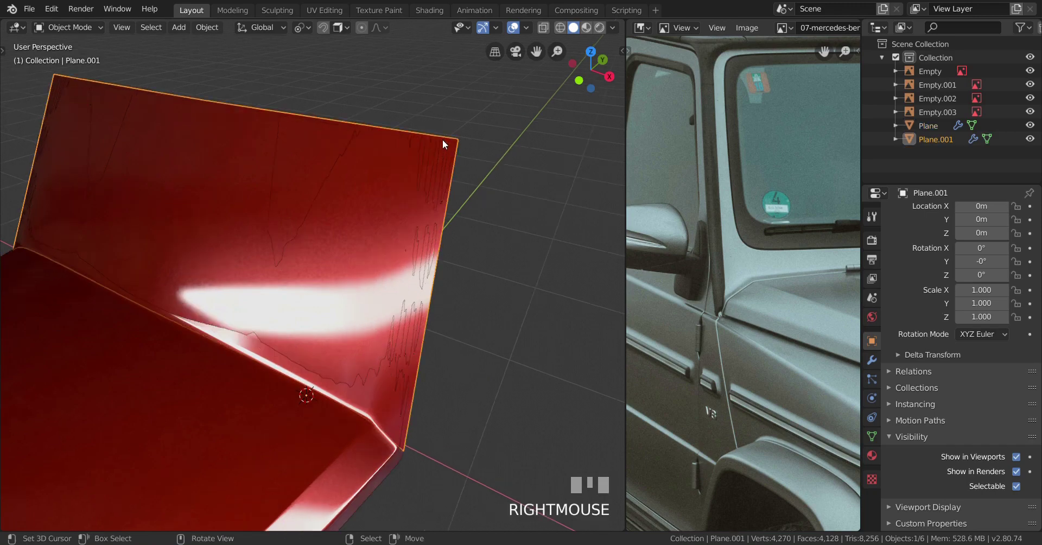
key("Delete")
Step: Enter edit mode on the body mesh and reveal all its hidden geometry
middle_click_drag(484, 314, 408, 314)
right_click(419, 325)
key("Tab")
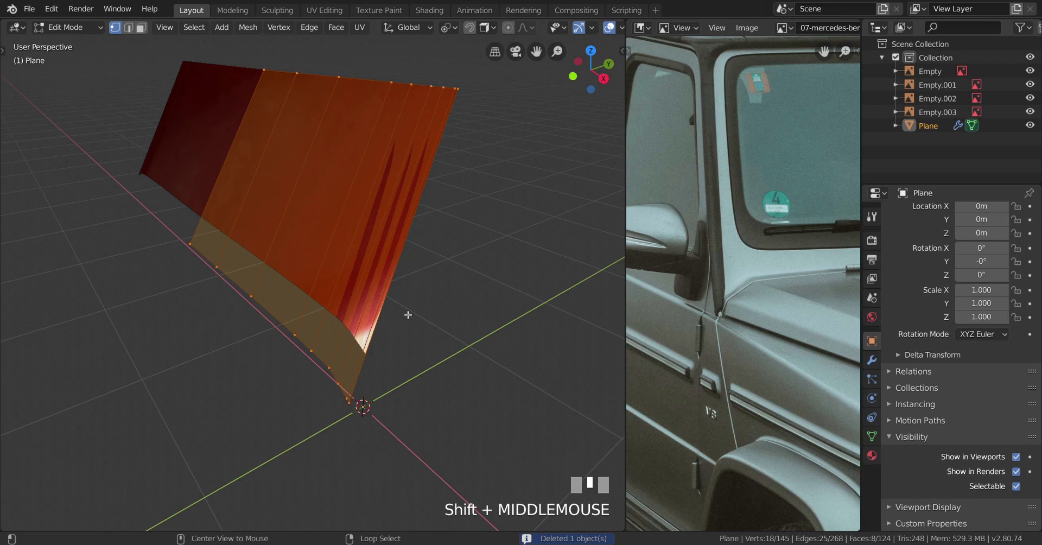
key("alt+h")
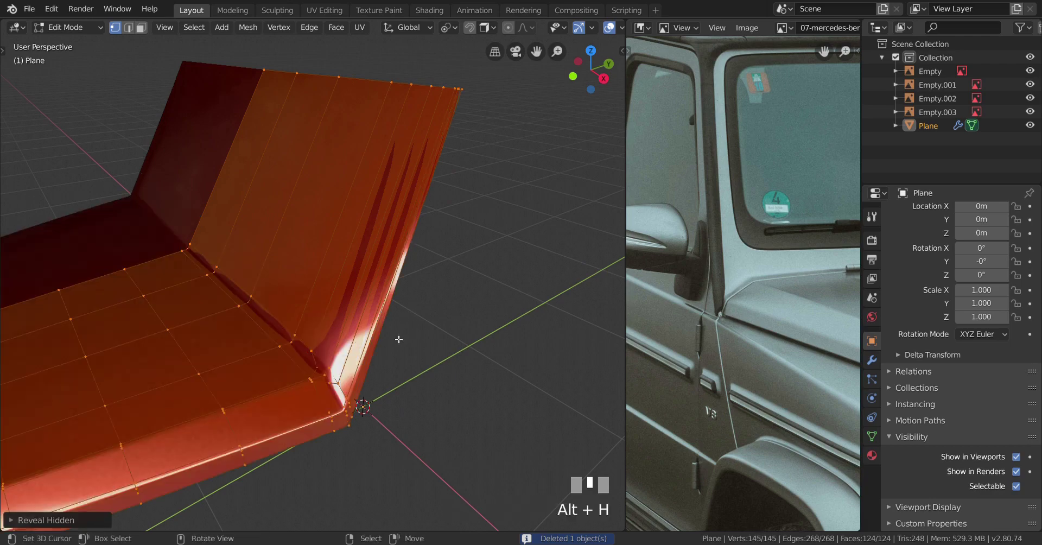
Step: Cut an edge loop across the windshield and slide it down close to its base
scroll(400, 341, "up", 5)
key("ctrl+r")
left_click(455, 260)
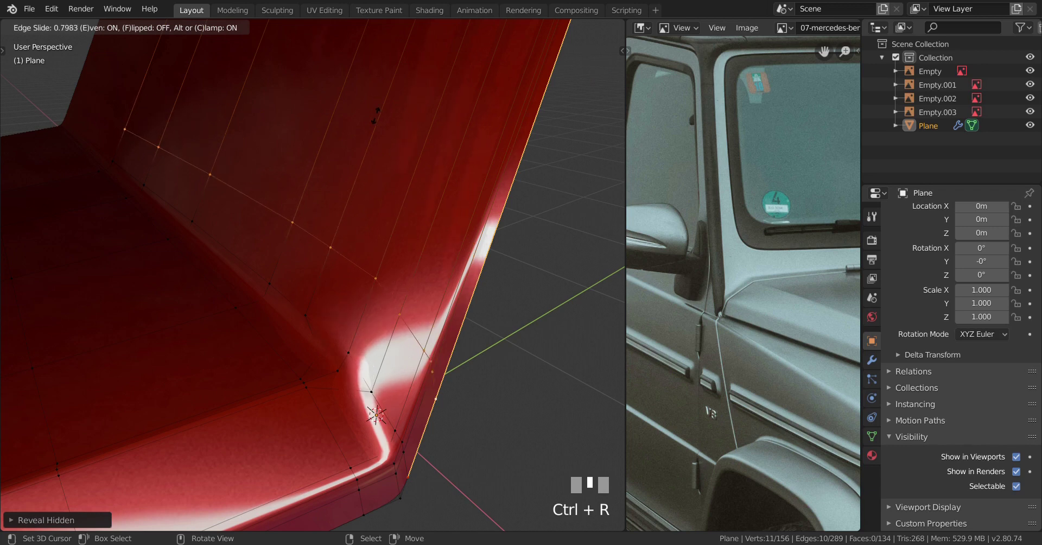
left_click(380, 192)
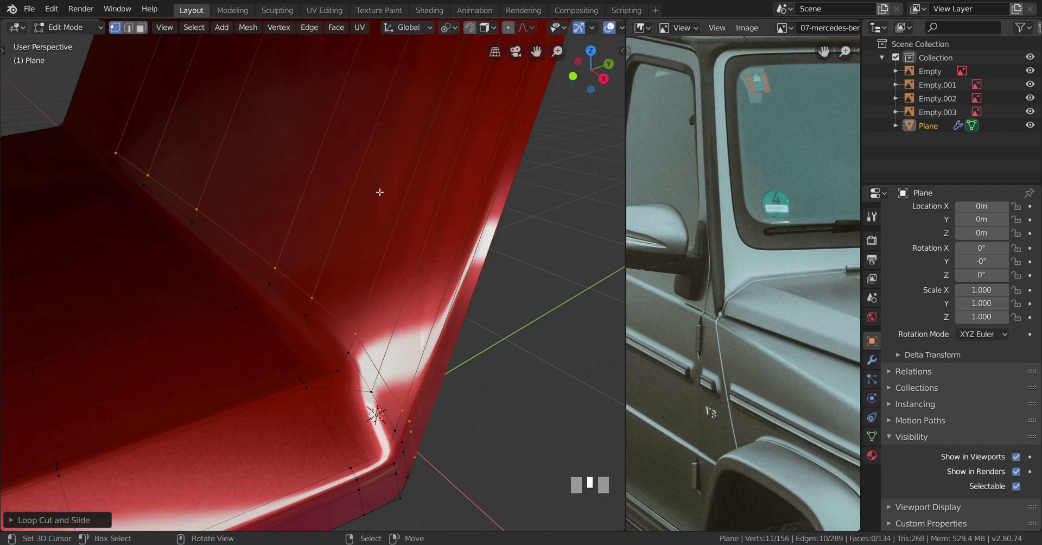
Step: Cut an even edge loop across the hood just ahead of its last loop before the windshield, and select that last loop
middle_click_drag(370, 442, 225, 306, "shift")
right_click(294, 375, "alt")
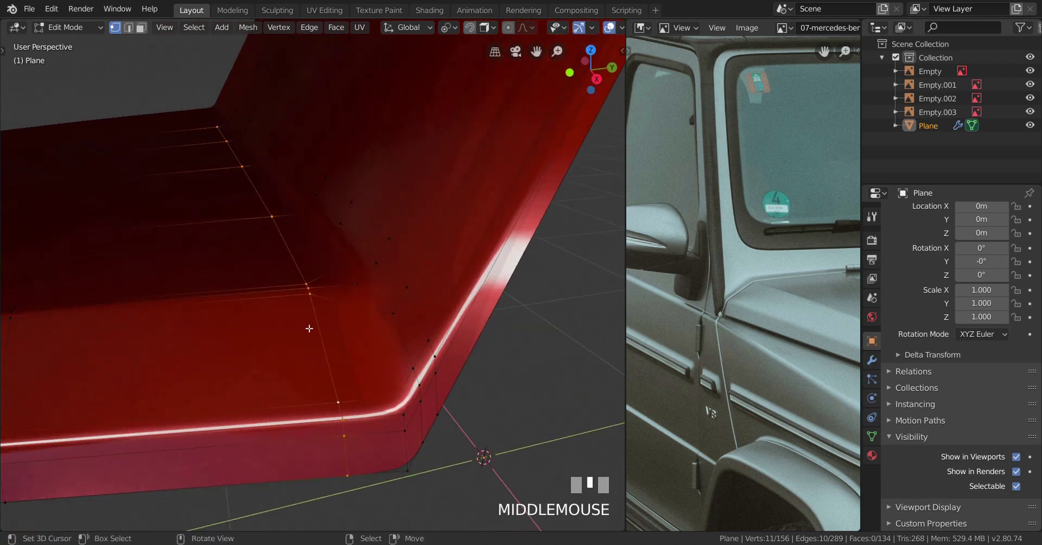
key("ctrl+r")
left_click(223, 302)
key("e")
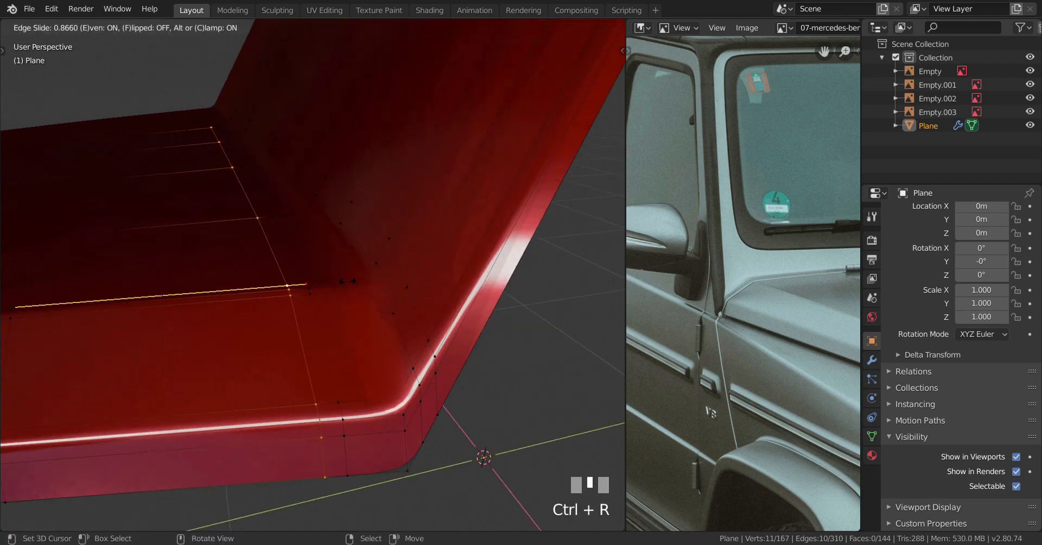
left_click(409, 266, "shift")
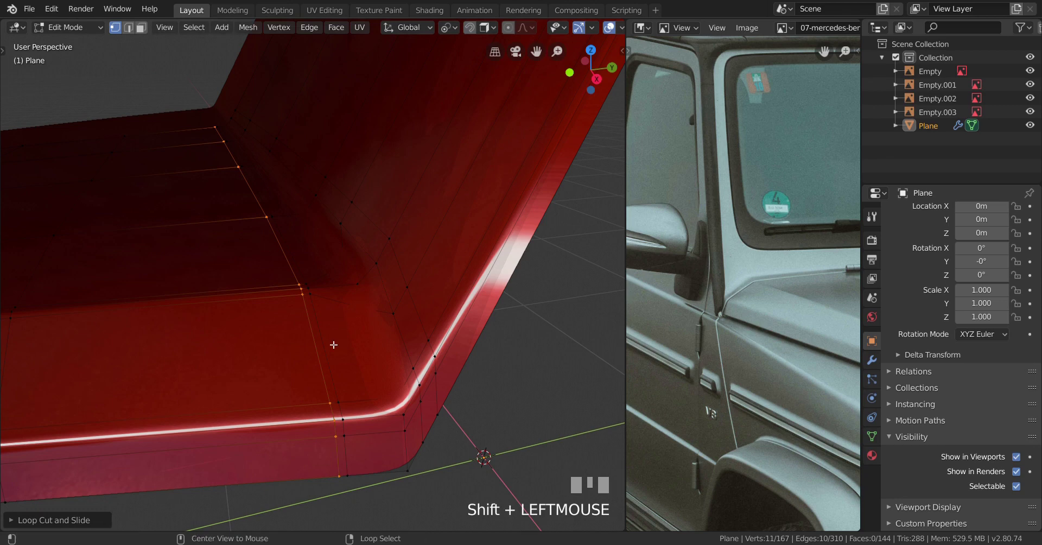
right_click(333, 344, "alt")
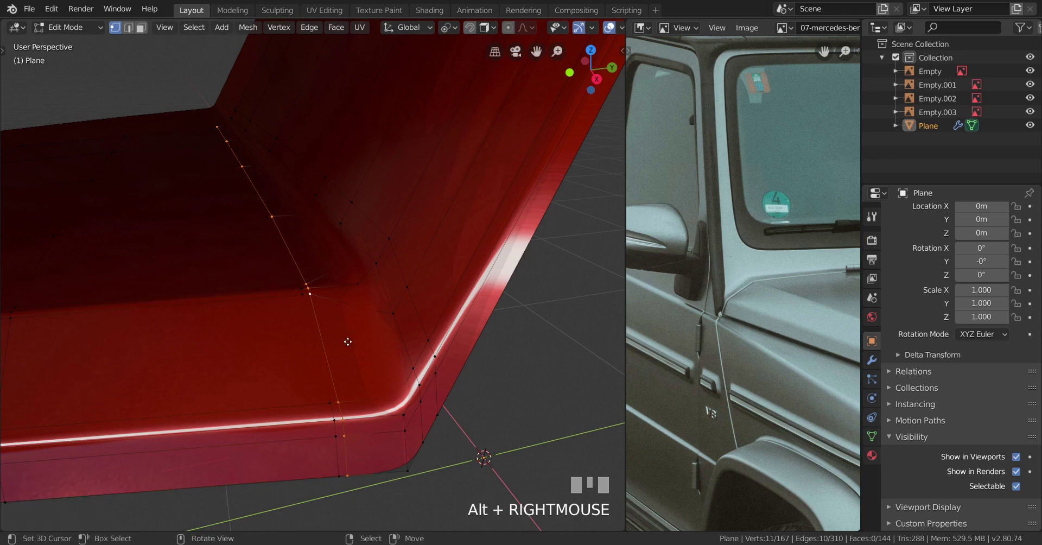
key("g")
key("g")
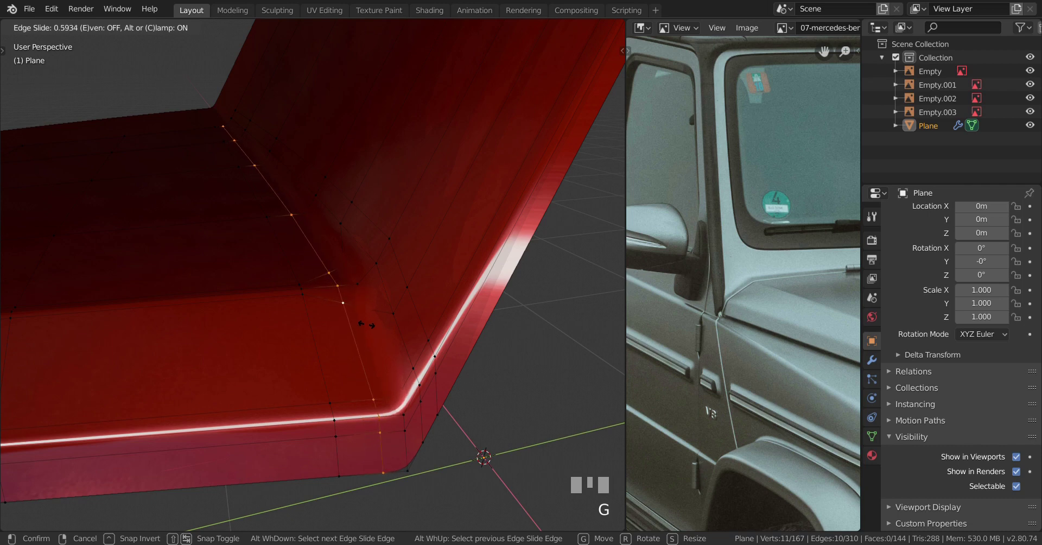
right_click(347, 321)
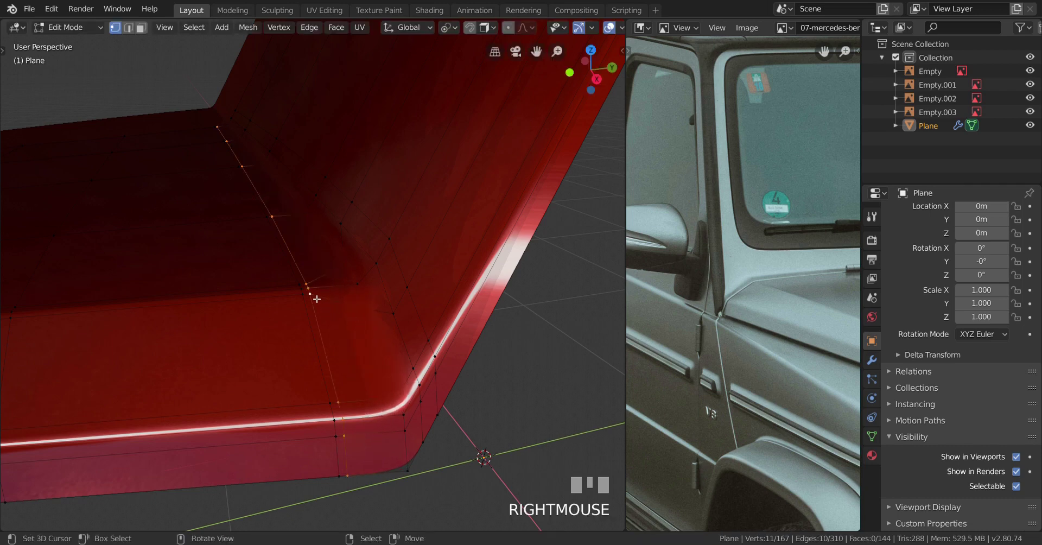
Step: Edge-slide the selected hood loop closer to the windshield base with clamping off, and check the shading in object mode
scroll(341, 283, "up", 2)
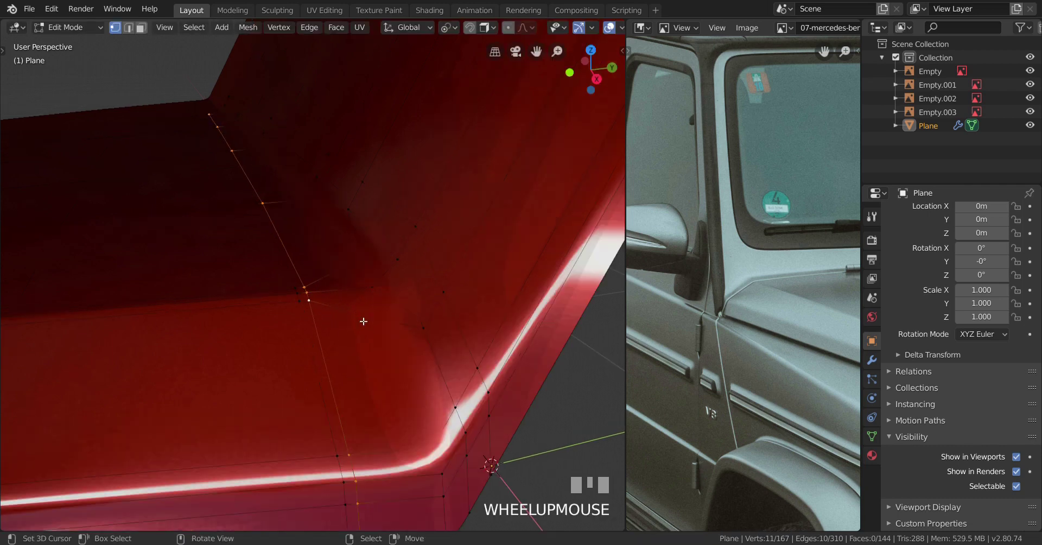
middle_click_drag(341, 287, 342, 315, "shift")
key("g")
key("g")
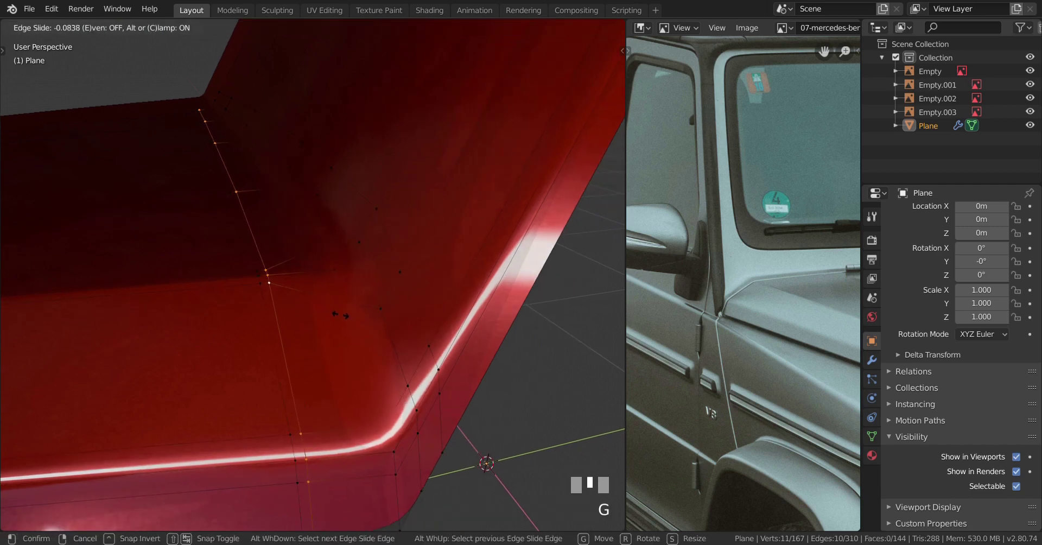
key("alt")
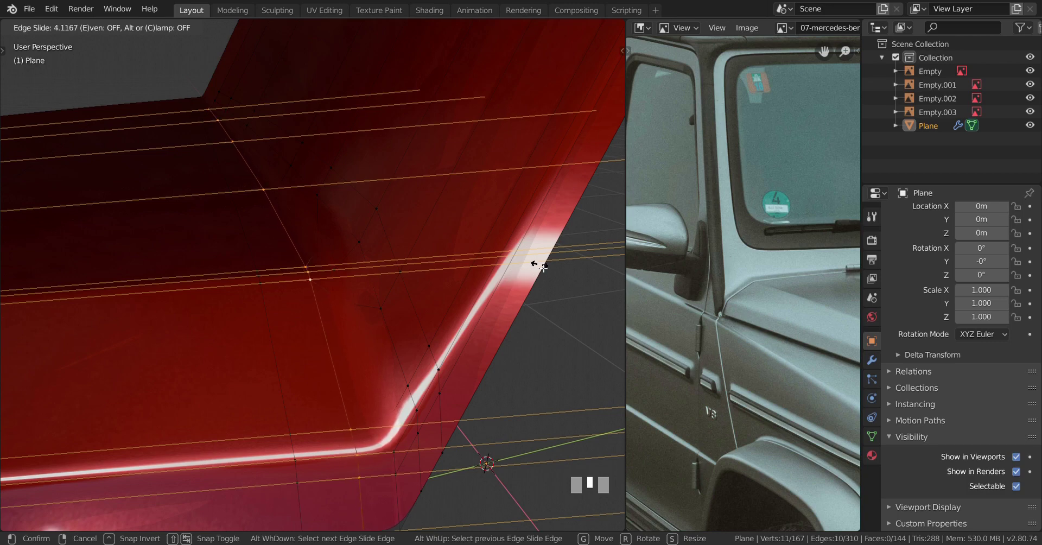
left_click(543, 267)
scroll(543, 267, "down", 3)
middle_click_drag(542, 267, 315, 338)
key("Tab")
key("Tab")
scroll(404, 352, "up", 3)
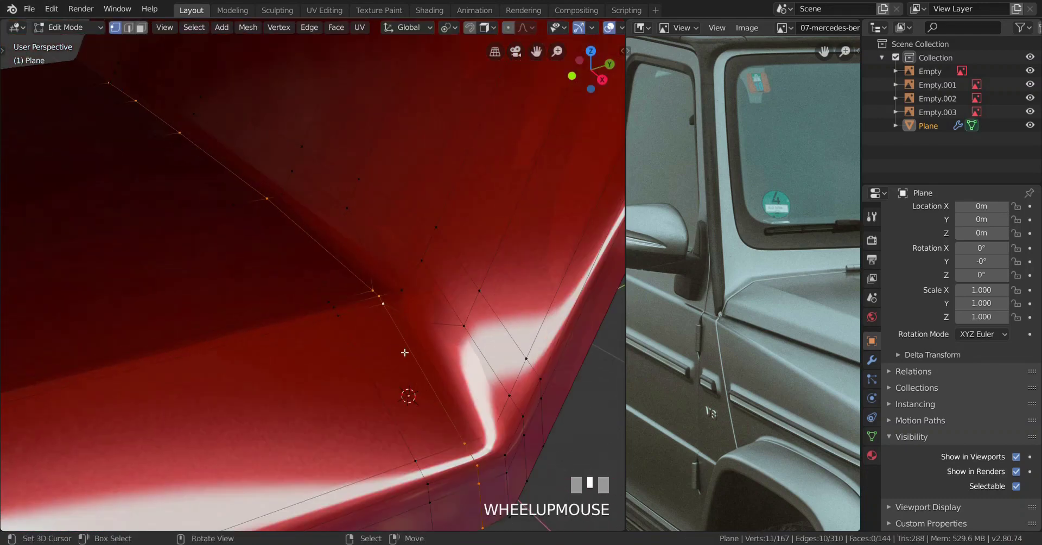
Step: Edge-slide the loop at the windshield's base down toward the hood with clamping off, and check the shading in object mode
mouse_move(404, 352)
middle_mouse_down()
mouse_move(417, 339)
mouse_move(392, 343)
middle_mouse_up()
right_click(439, 346, "alt")
key("g")
key("g")
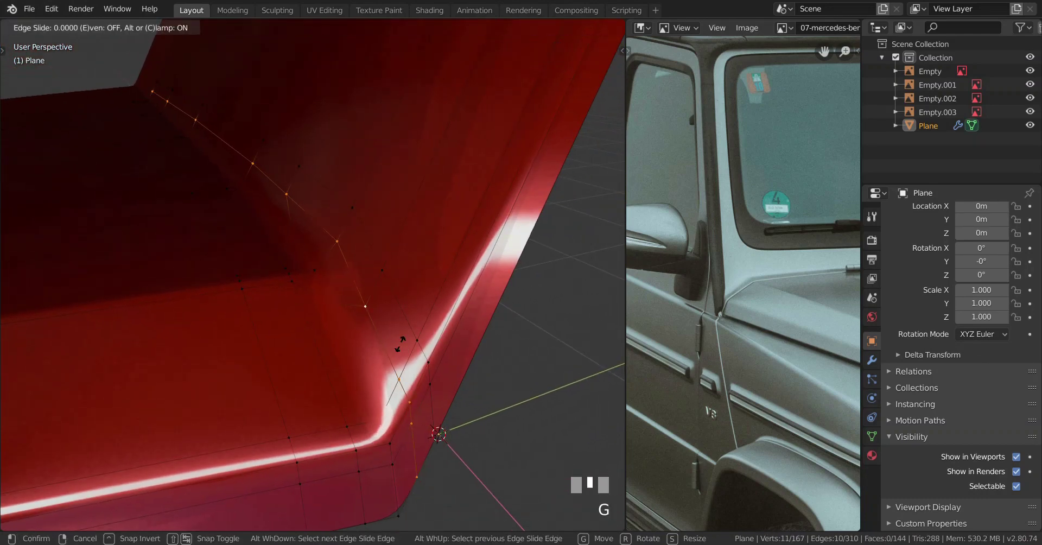
key("c")
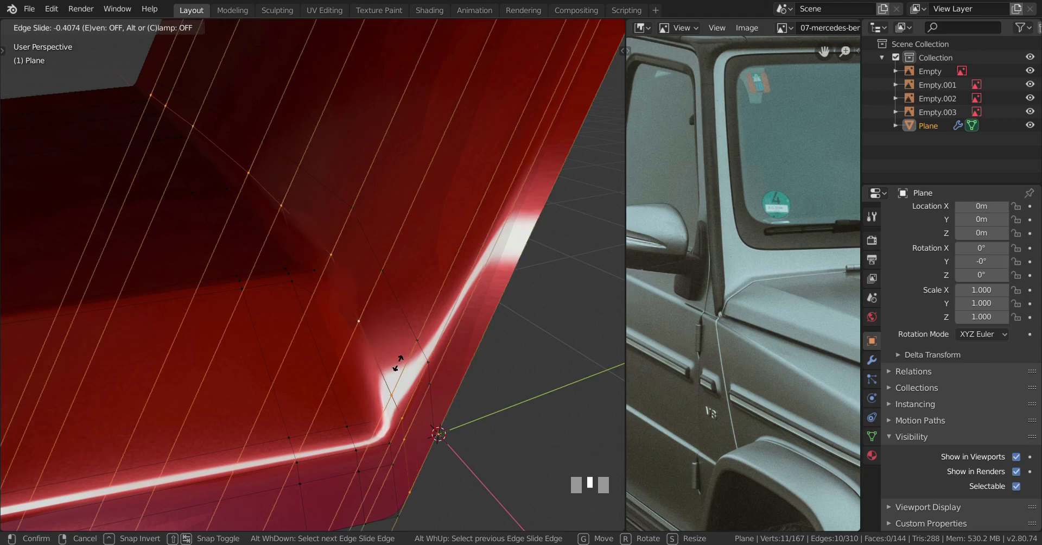
left_click(398, 362)
mouse_move(398, 362)
middle_mouse_down()
mouse_move(389, 380)
mouse_move(400, 400)
mouse_move(413, 396)
mouse_move(337, 373)
mouse_move(375, 388)
mouse_move(412, 373)
middle_mouse_up()
key("Tab")
key("Tab")
Step: Vertex-slide two individual vertices along the crease between hood and windshield near the corner to smooth the reflection
scroll(412, 374, "up", 1)
right_click(418, 376)
key("g")
key("g")
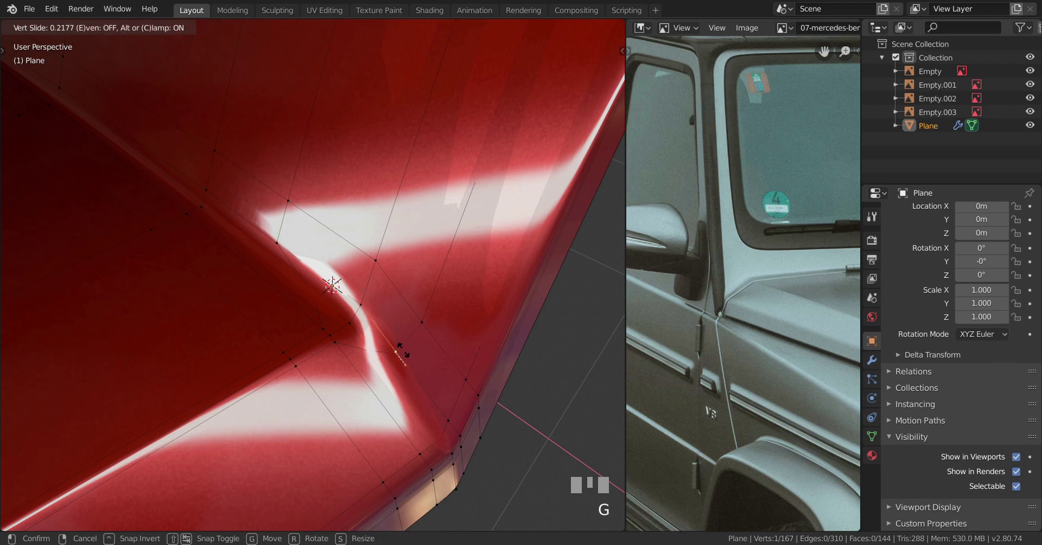
left_click(403, 350)
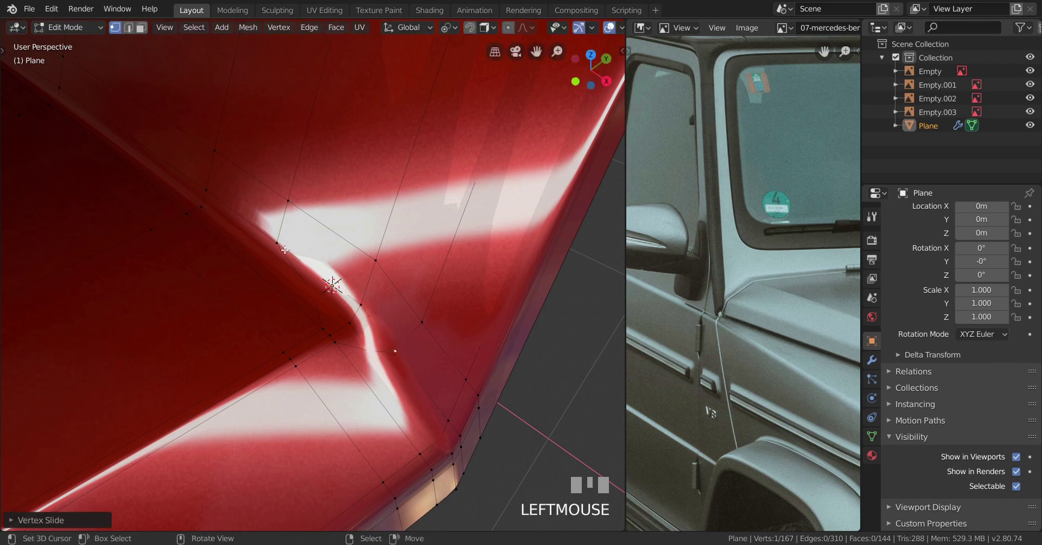
key("g")
key("g")
left_click(349, 292)
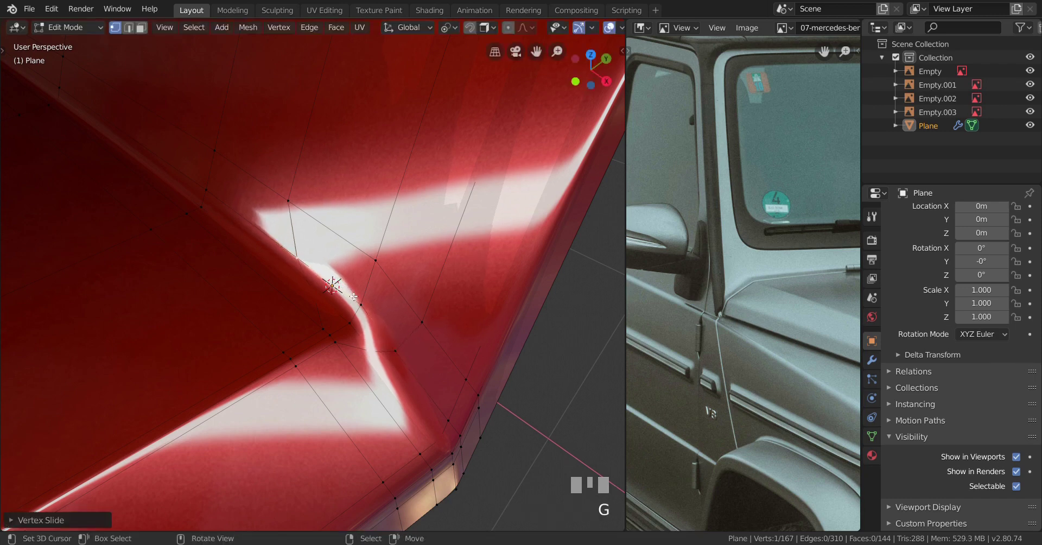
Step: Return to object mode and change the viewport MatCap from glossy red to the grey metallic one
key("Tab")
middle_click_drag(350, 292, 422, 381)
scroll(400, 343, "down", 2)
scroll(357, 346, "up", 2)
middle_click_drag(364, 284, 461, 230)
left_click(612, 28)
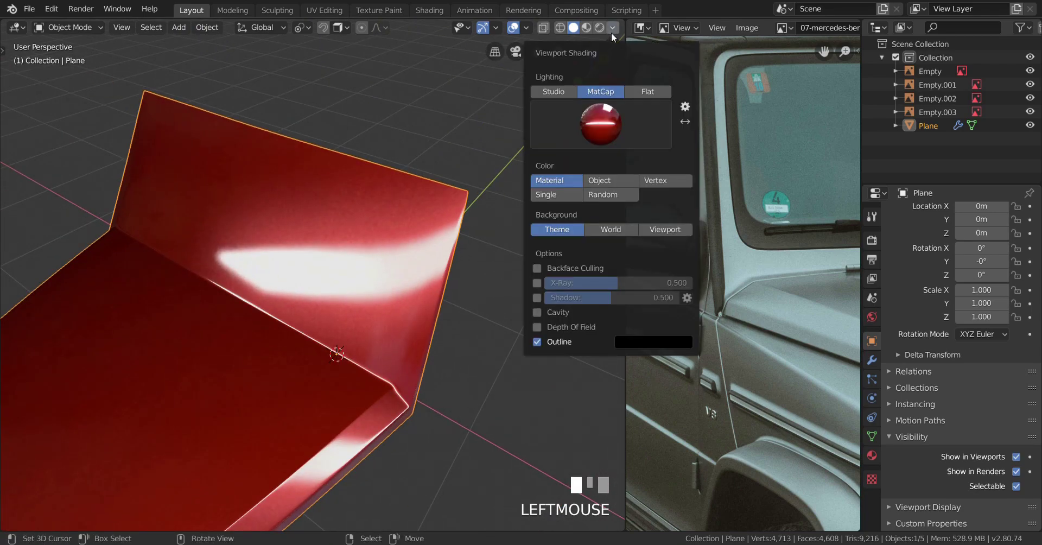
left_click(606, 131)
left_click(673, 303)
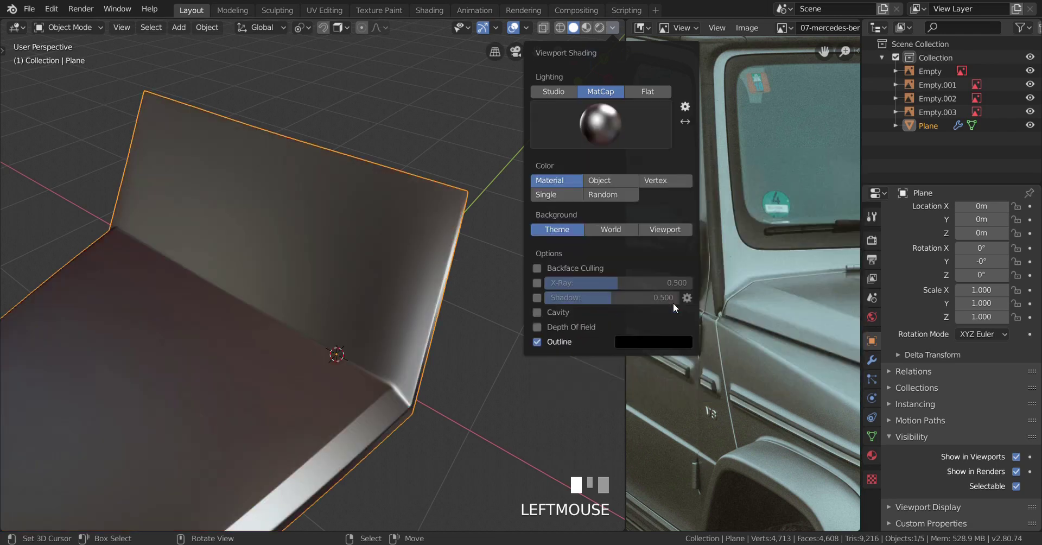
Step: Inspect the hood and windshield surfaces with the metallic shading from several angles
mouse_move(347, 285)
middle_mouse_down()
mouse_move(380, 305)
mouse_move(428, 304)
mouse_move(372, 274)
mouse_move(377, 285)
mouse_move(349, 215)
middle_mouse_up()
scroll(389, 247, "down", 2)
middle_click_drag(388, 246, 341, 303)
scroll(386, 283, "down", 3)
scroll(425, 282, "down", 3)
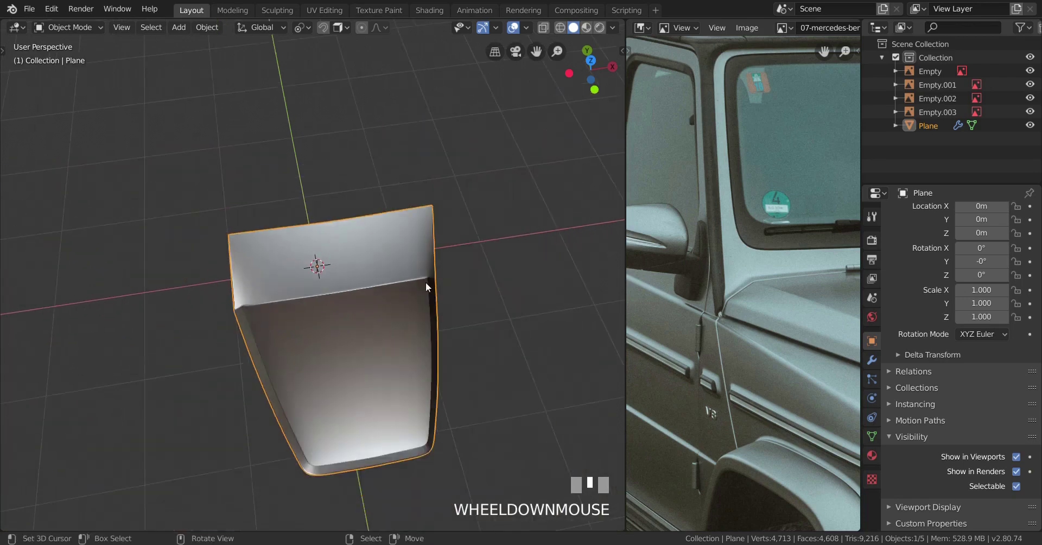
scroll(360, 249, "up", 2)
middle_click_drag(359, 249, 434, 286)
scroll(456, 242, "up", 2)
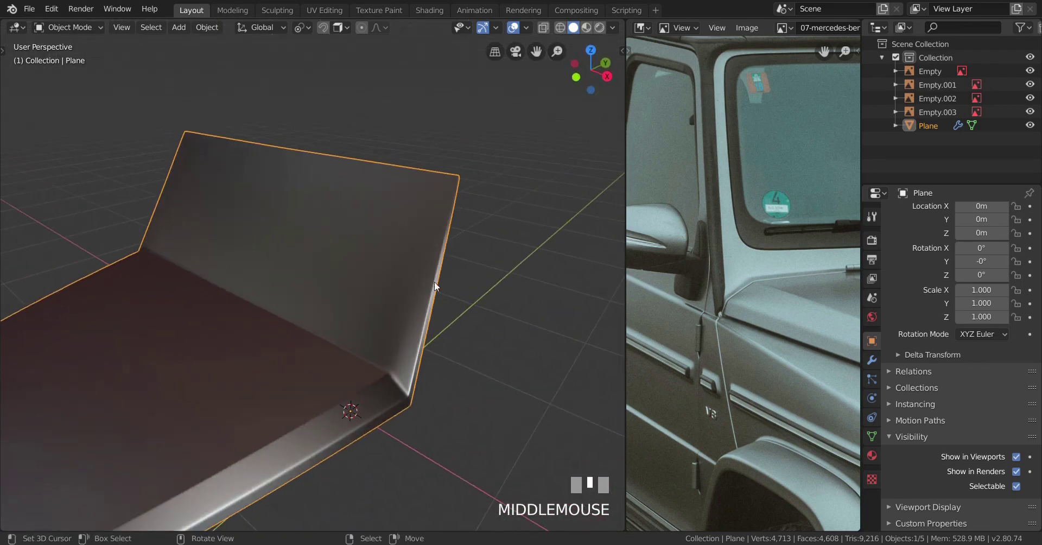
left_click(610, 27)
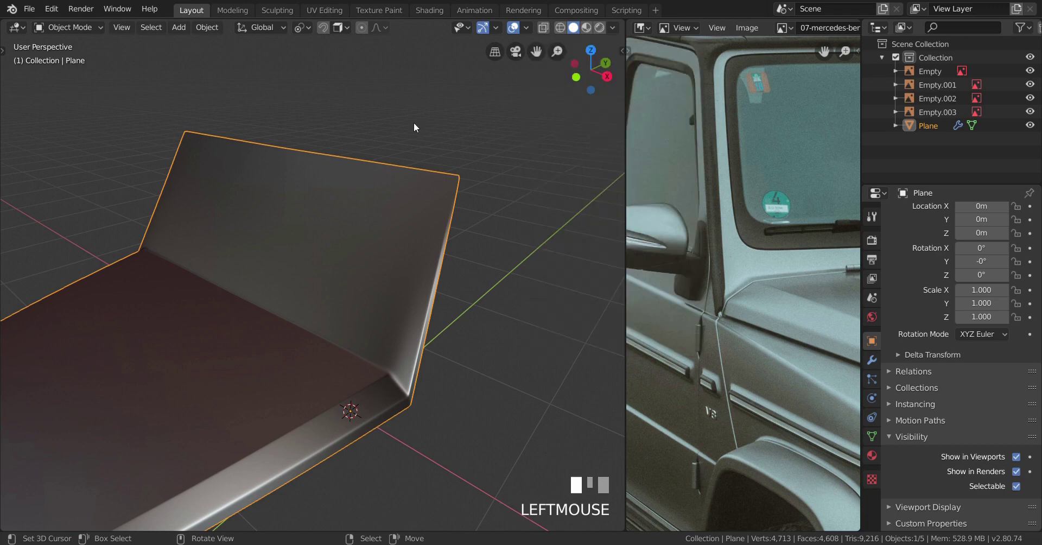
middle_click_drag(587, 355, 530, 466)
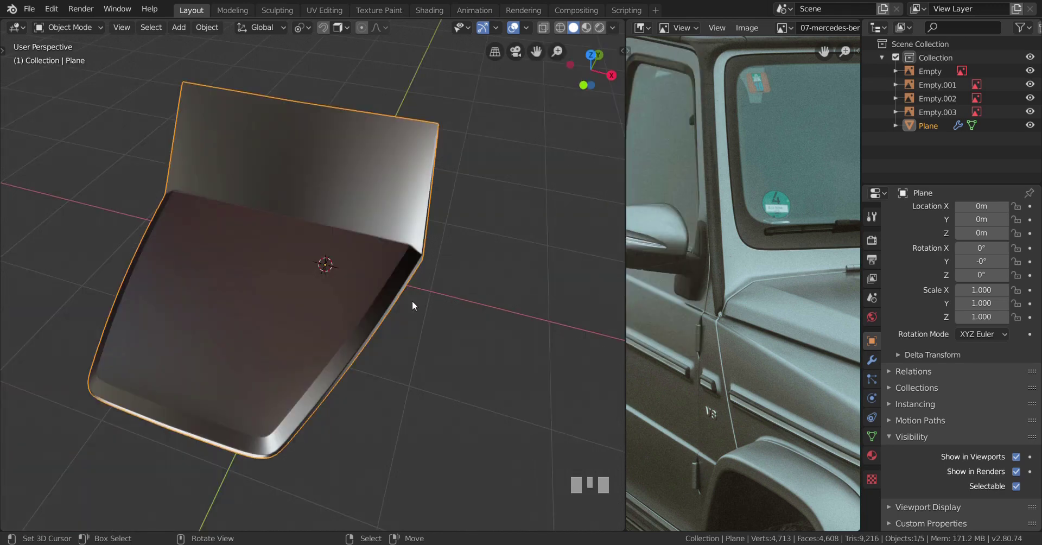
middle_click_drag(413, 302, 412, 301)
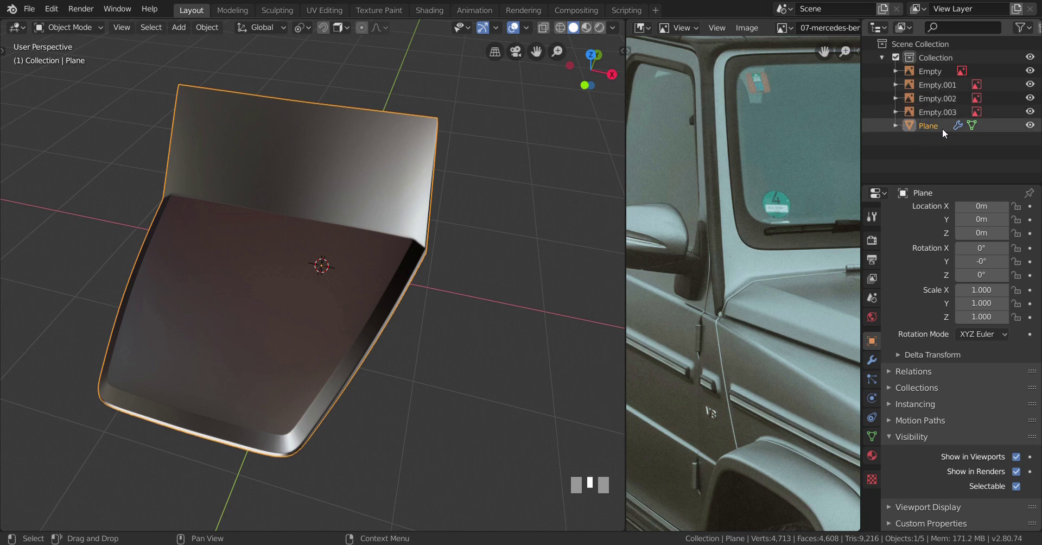
middle_click_drag(386, 332, 367, 278)
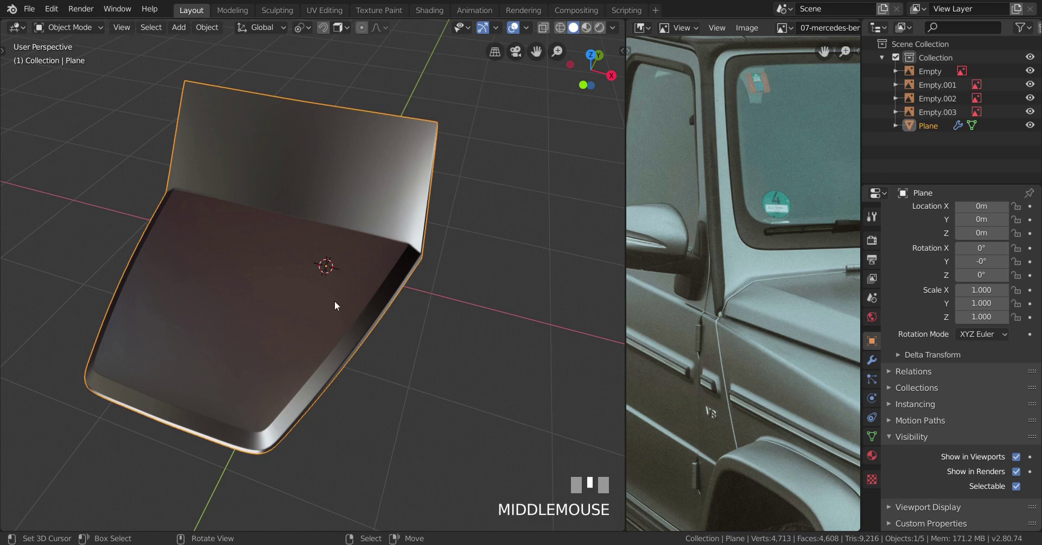
Step: Rename the collection holding the reference images and the car body mesh to Blueprints
middle_click_drag(334, 301, 557, 272)
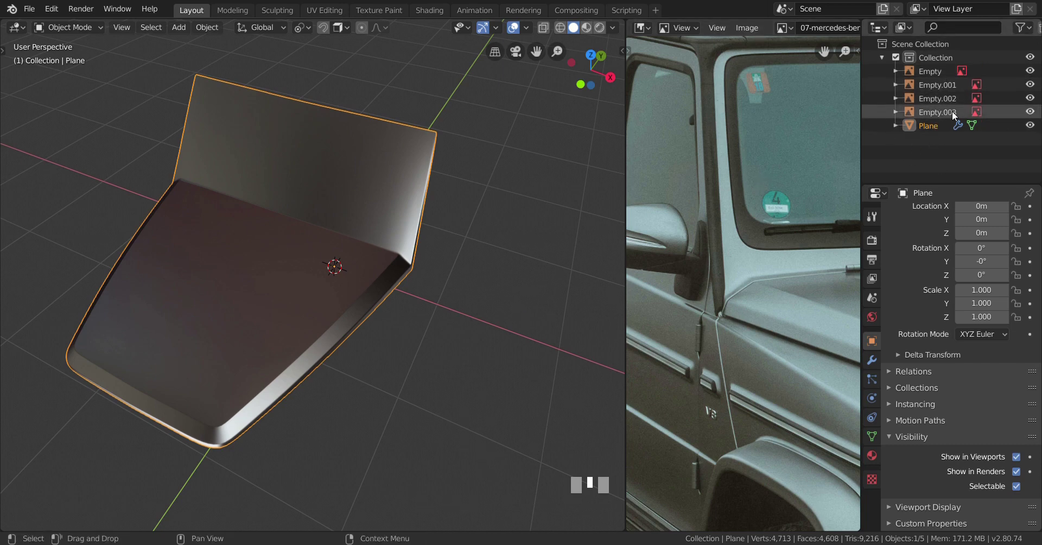
double_click(941, 57)
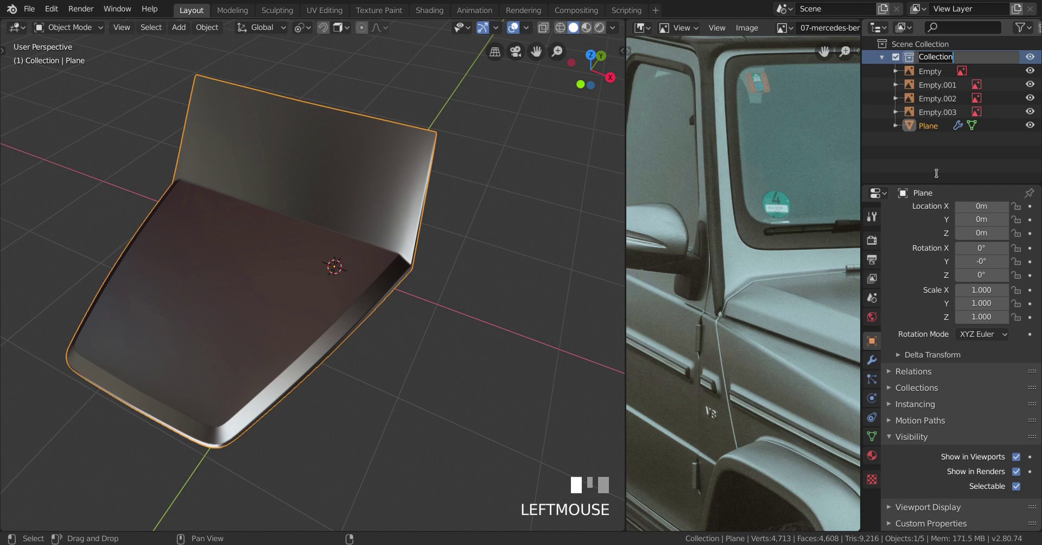
type("Blu")
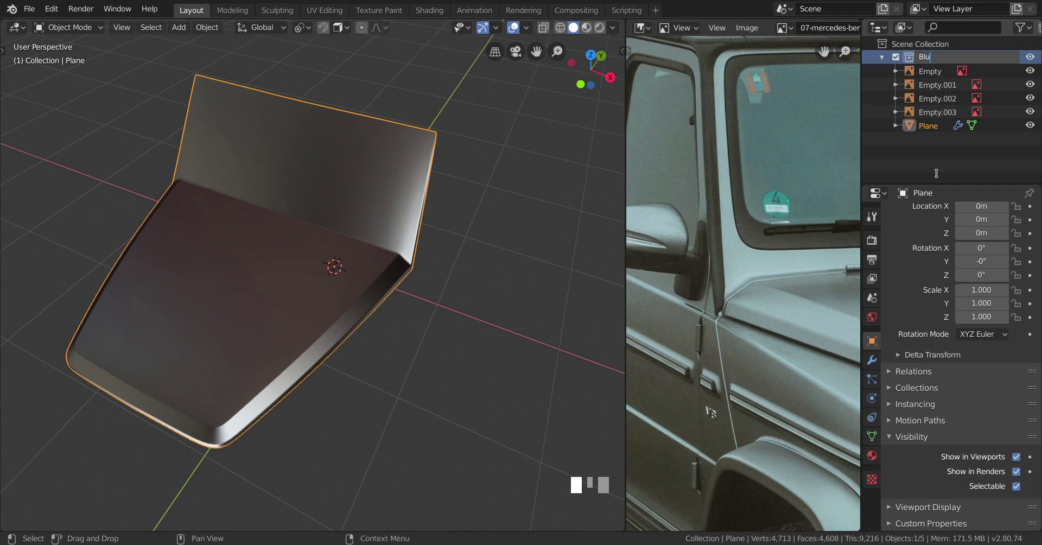
type("eprints")
key("Return")
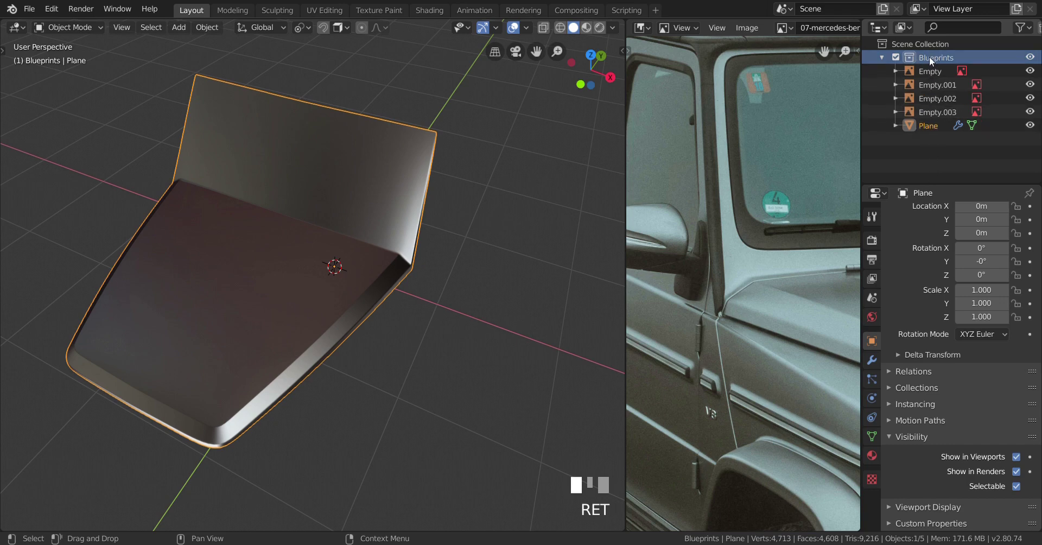
Step: Move the Plane object out of the Blueprints collection into a new collection named Meshes
left_click(923, 125)
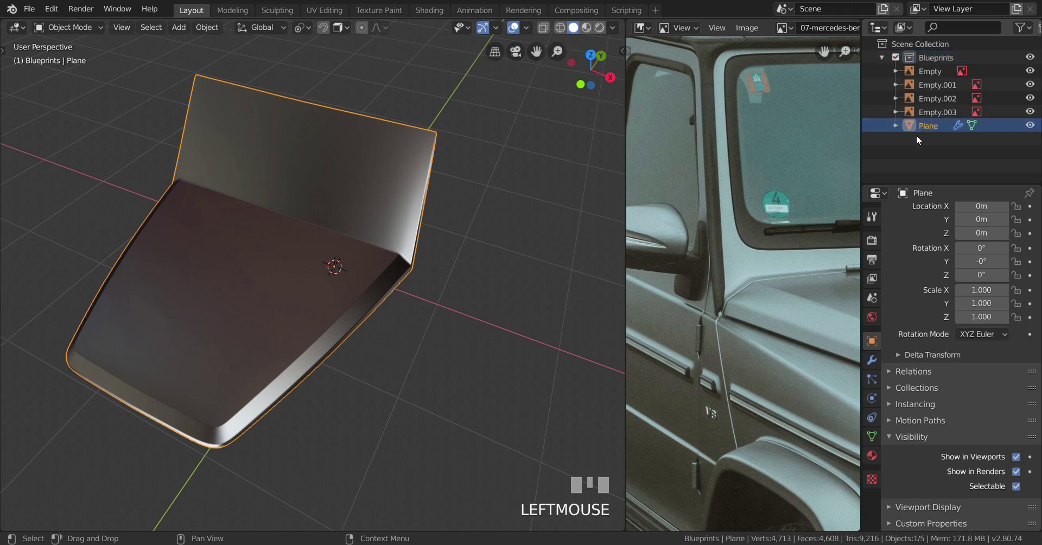
key("m")
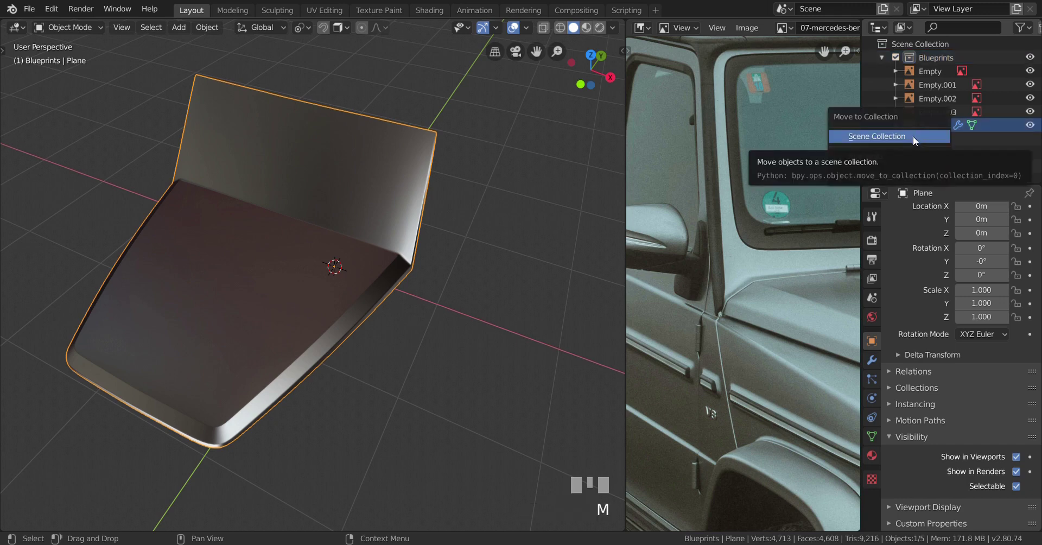
left_click(875, 174)
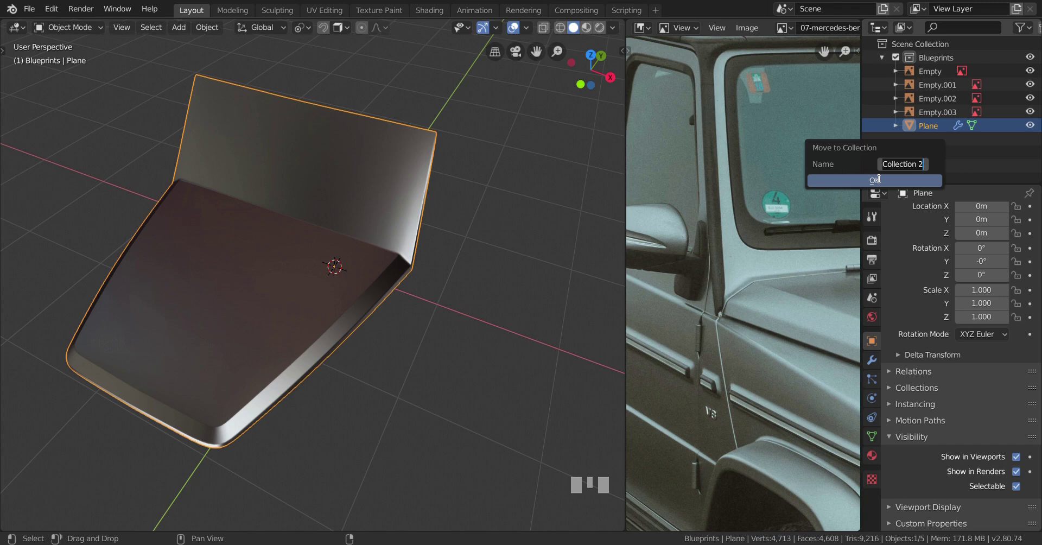
type("Meshes")
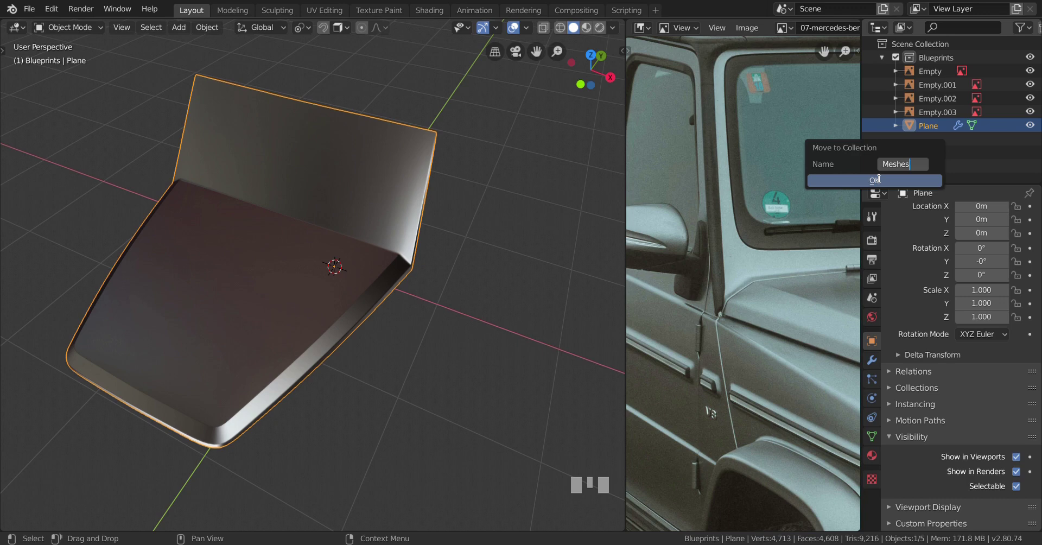
key("BackSpace")
key("BackSpace")
key("BackSpace")
key("BackSpace")
key("BackSpace")
key("BackSpace")
type("Meshes")
key("Return")
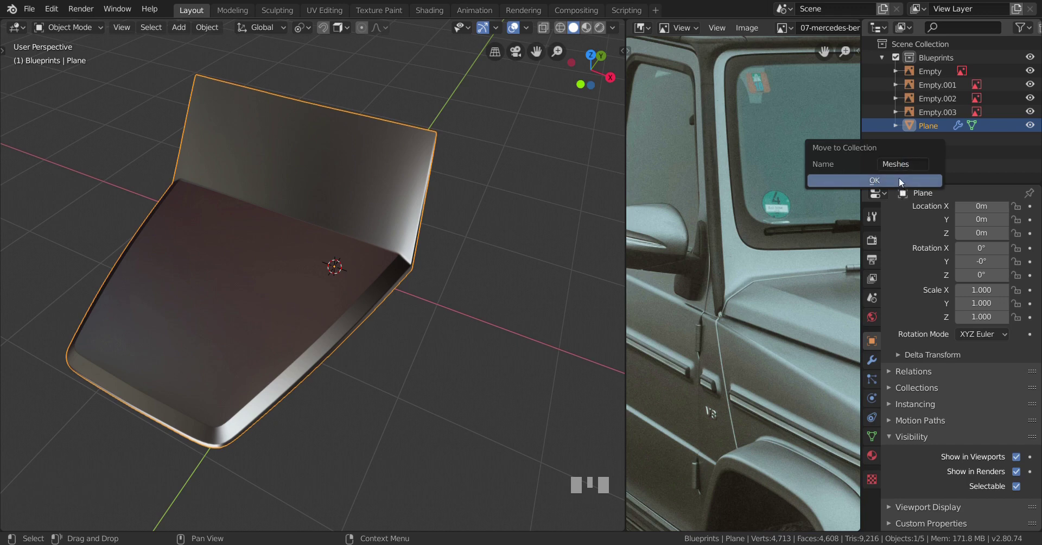
left_click(897, 178)
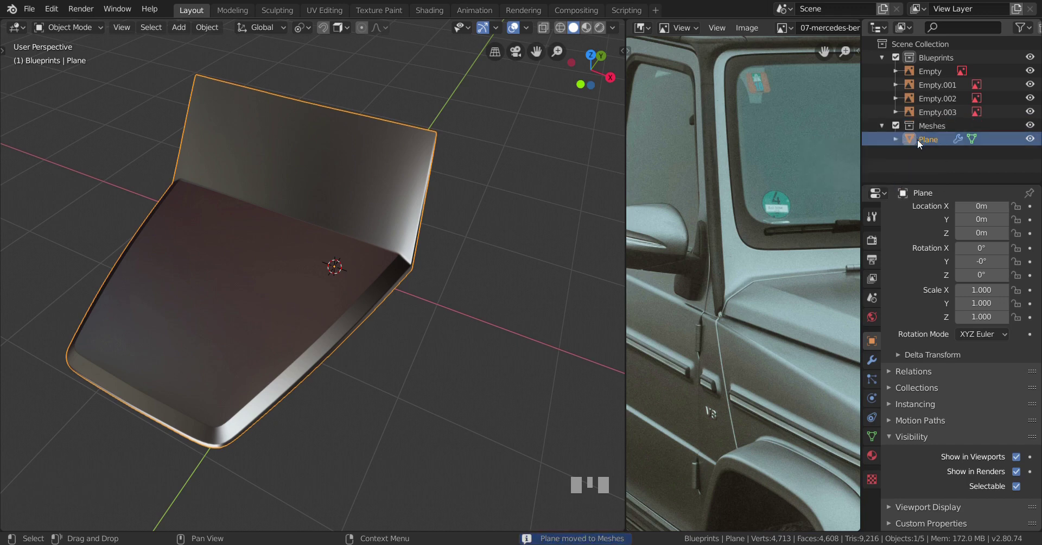
Step: Hide and show again the Blueprints collection, and do the same with the Plane object in the Meshes collection
scroll(501, 217, "down", 6)
scroll(558, 203, "up", 2)
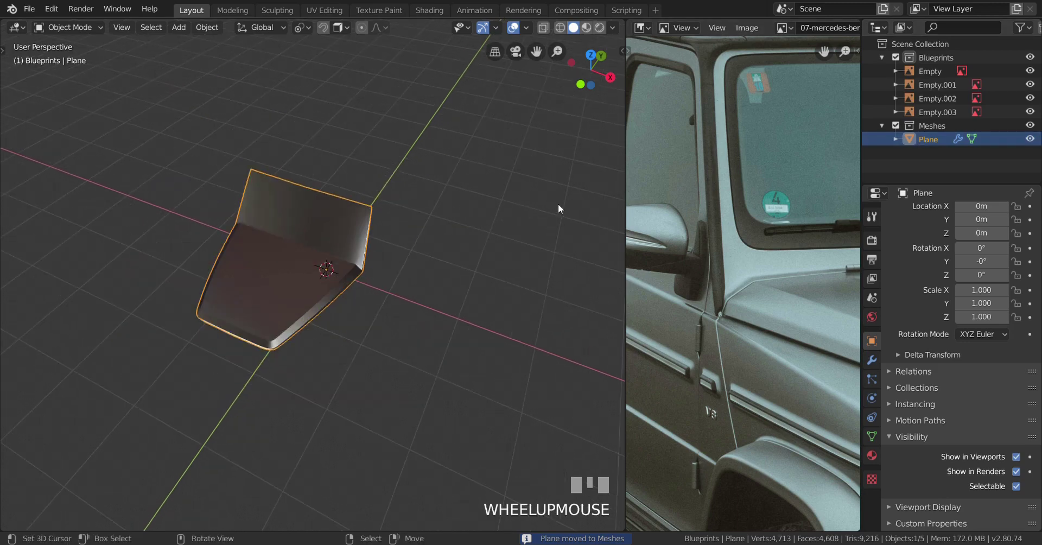
scroll(432, 217, "down", 2)
middle_click_drag(433, 218, 422, 260)
scroll(428, 220, "up", 2)
scroll(428, 226, "down", 2)
scroll(393, 237, "down", 2)
scroll(418, 236, "up", 2)
scroll(435, 257, "up", 4)
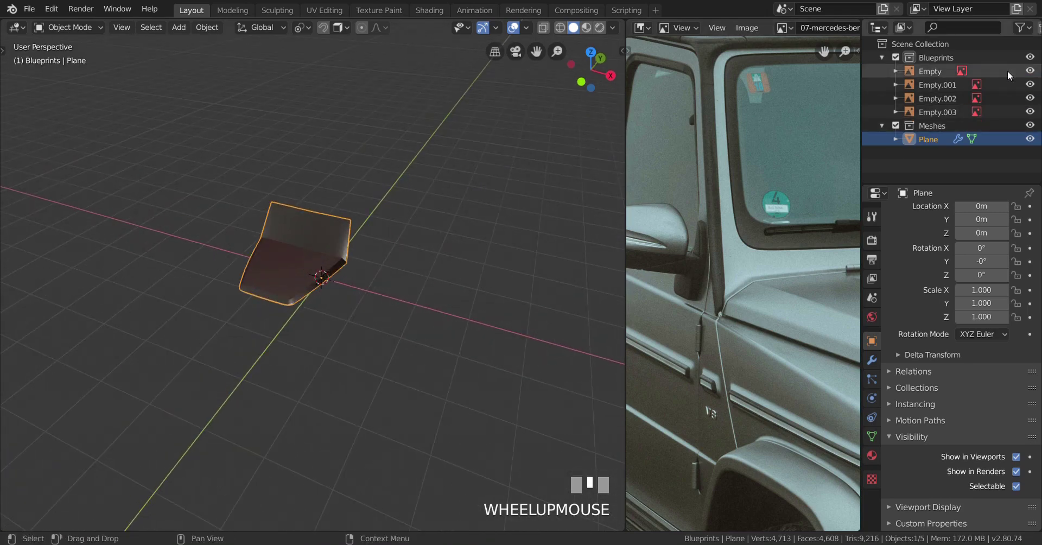
left_click(1030, 57)
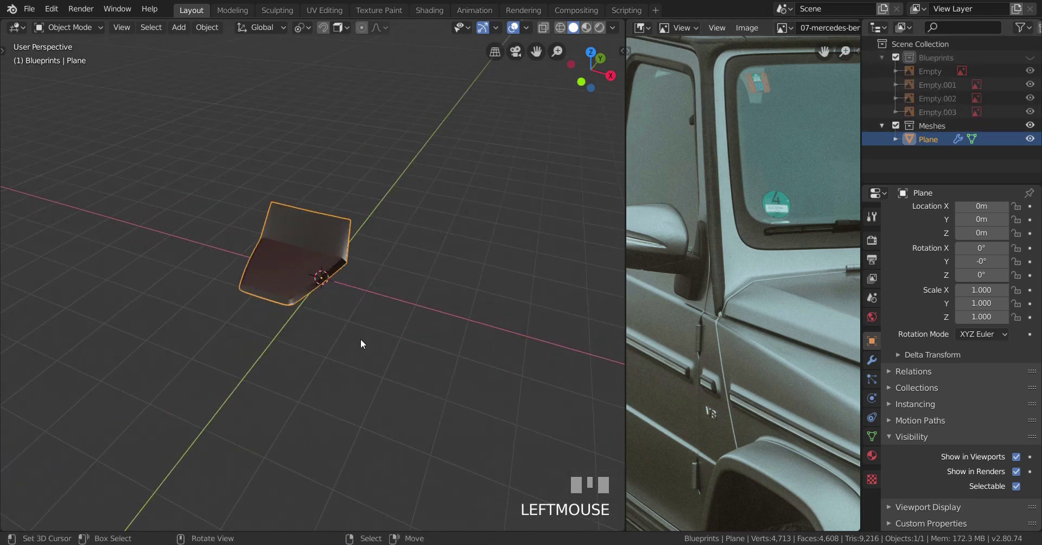
left_click(1030, 57)
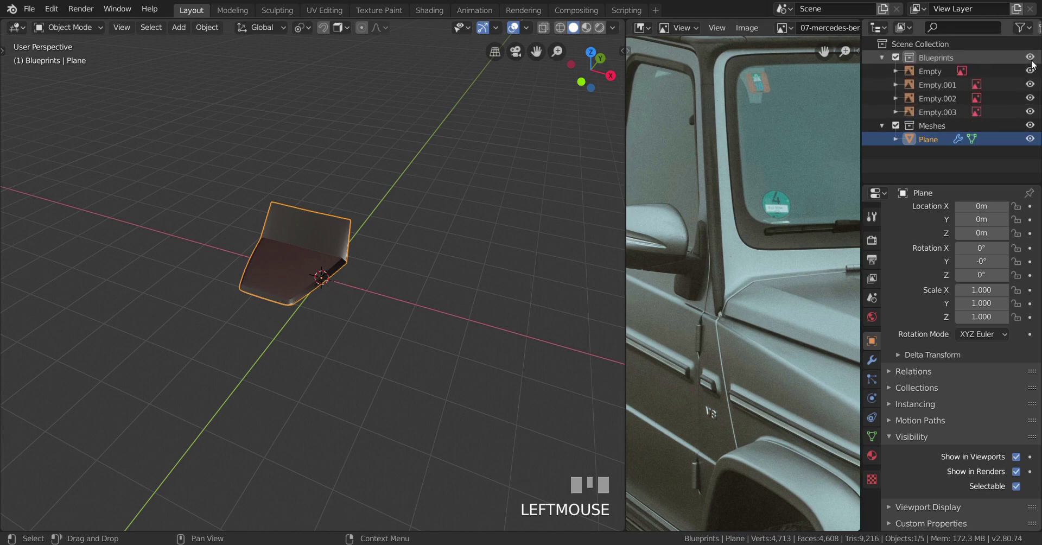
left_click(1031, 139)
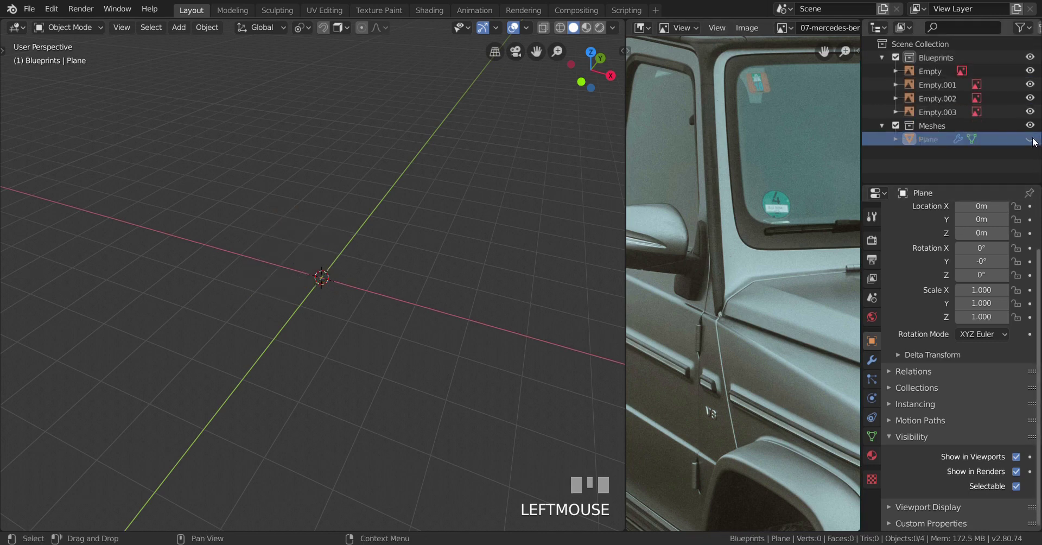
left_click(1031, 139)
scroll(389, 307, "down", 3)
scroll(348, 308, "up", 5)
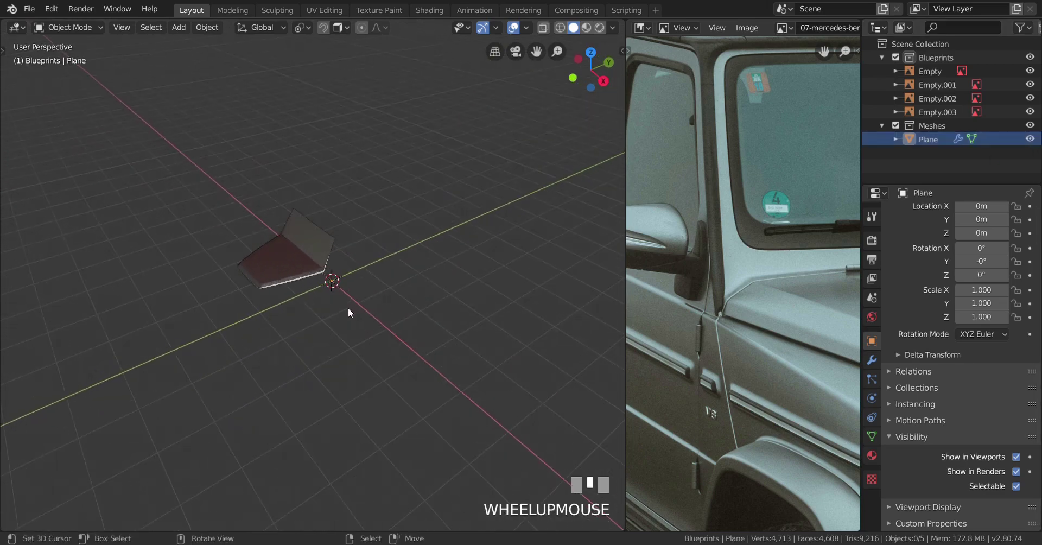
scroll(396, 309, "up", 3)
middle_click_drag(391, 307, 480, 418)
scroll(387, 307, "up", 3)
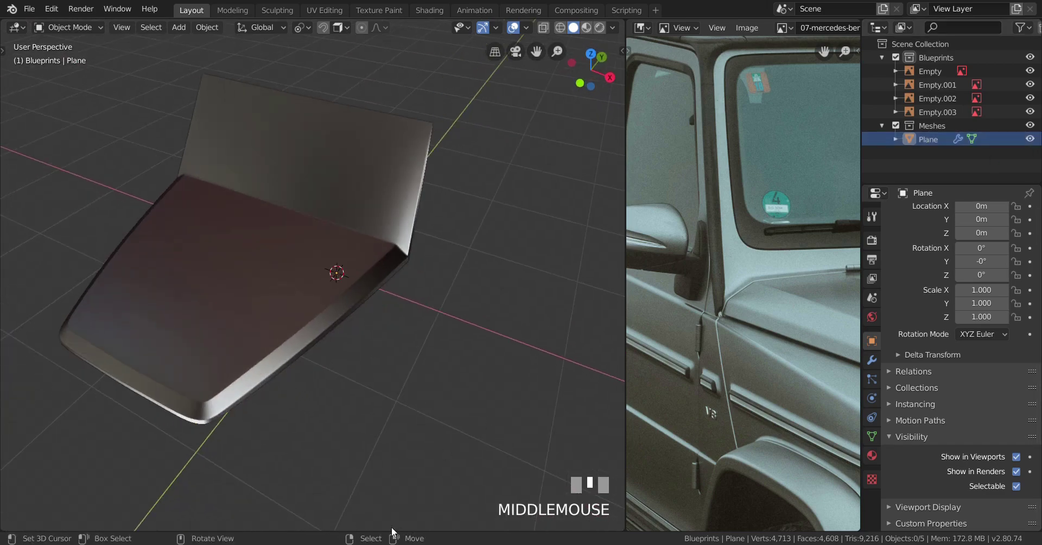